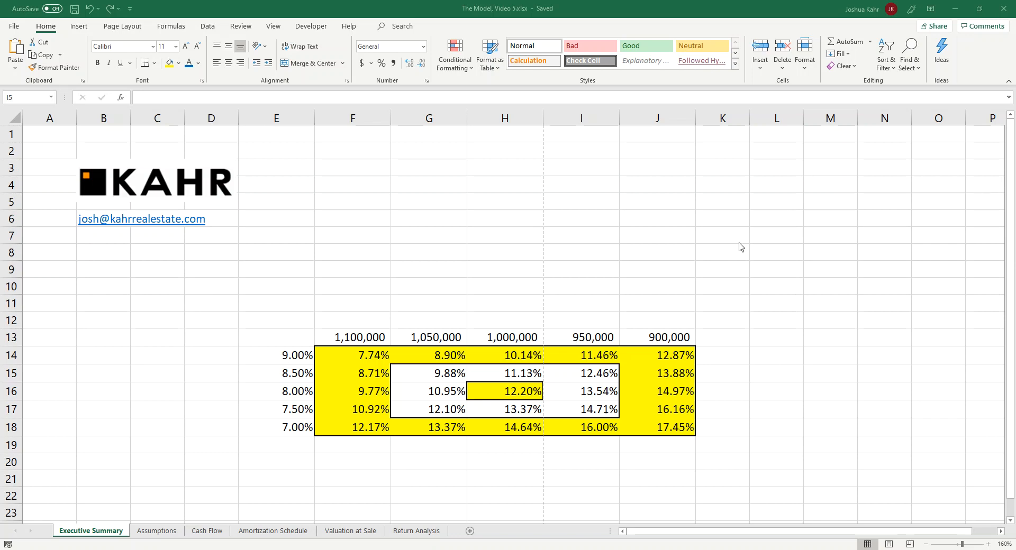
# Step: Examine the Operating Expenses formulas for years 1 to 3 on the Cash Flow sheet
pyautogui.click(212, 533)
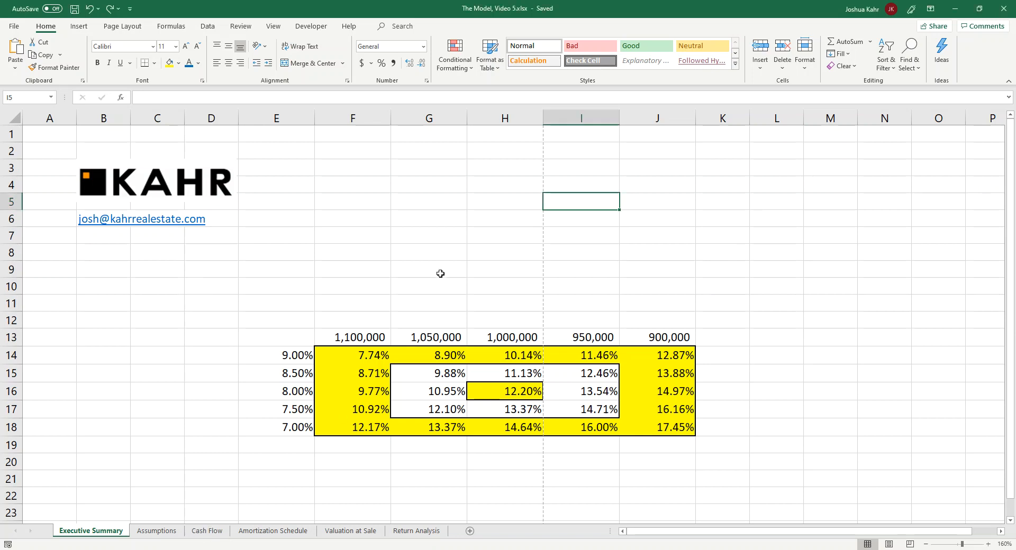
pyautogui.click(221, 539)
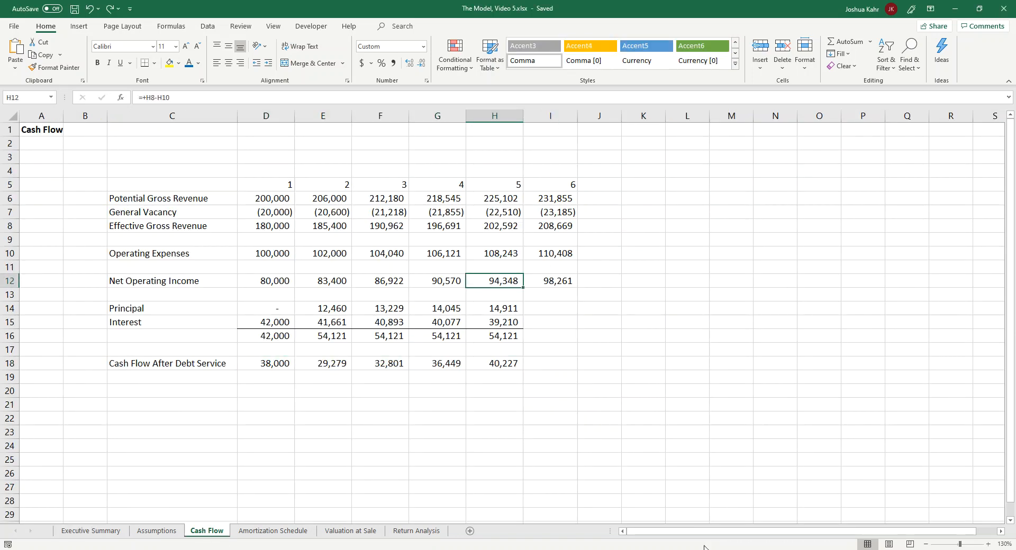
pyautogui.moveTo(196, 254); pyautogui.dragTo(516, 254)
pyautogui.click(267, 256)
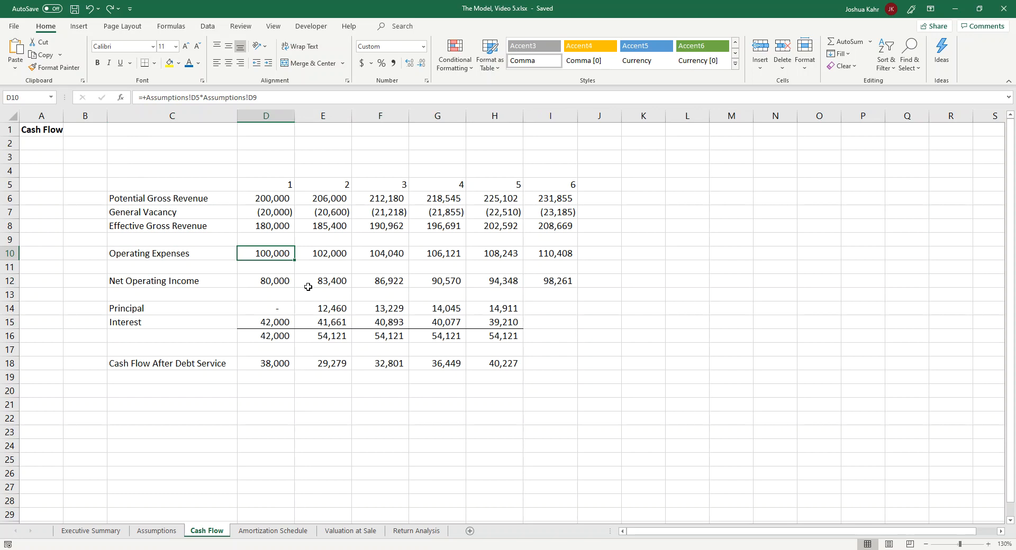
pyautogui.click(327, 250)
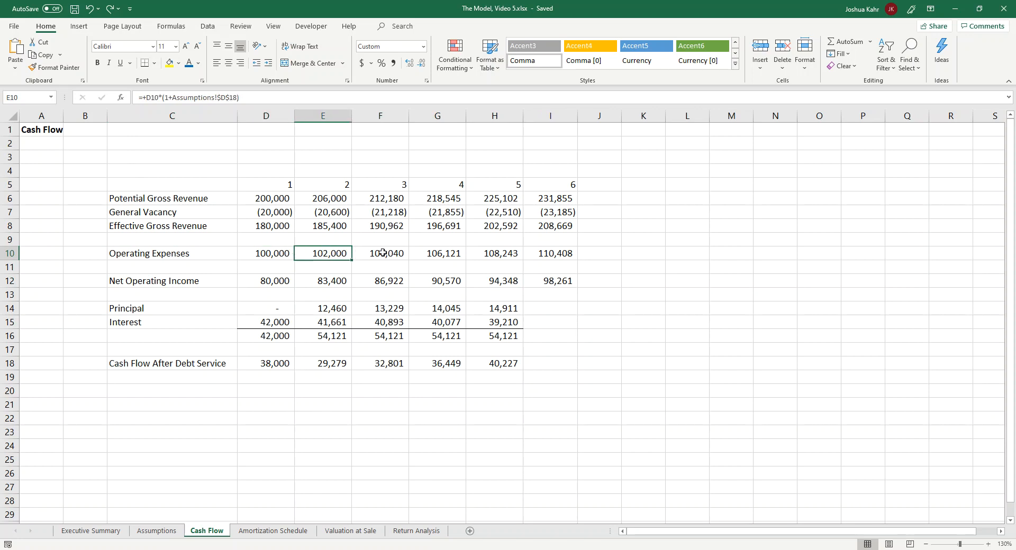
pyautogui.click(383, 252)
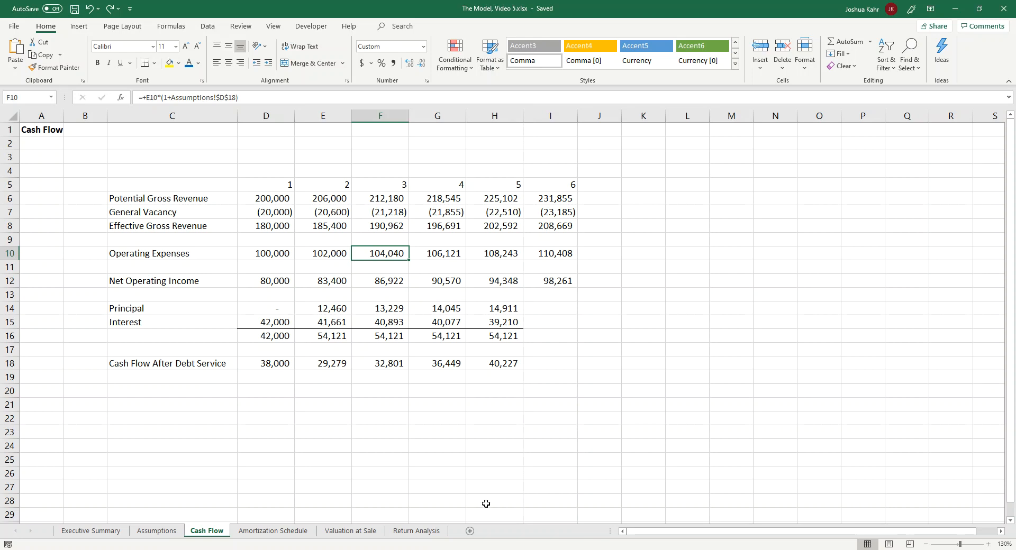
# Step: Add a worksheet named Operating Expenses between the Assumptions and Cash Flow sheets
pyautogui.click(470, 532)
pyautogui.moveTo(252, 535); pyautogui.dragTo(201, 536)
pyautogui.doubleClick(201, 531)
pyautogui.write('Operating Expenses')
# Step: Enter the bold title Operating Expenses in cell A1 of the new sheet
pyautogui.click(141, 210)
pyautogui.press('Up')
pyautogui.press('Up')
pyautogui.press('Up')
pyautogui.press('Up')
pyautogui.press('Up')
pyautogui.press('Up')
pyautogui.press('Up')
pyautogui.press('Up')
pyautogui.press('Left')
pyautogui.press('Left')
pyautogui.press('Left')
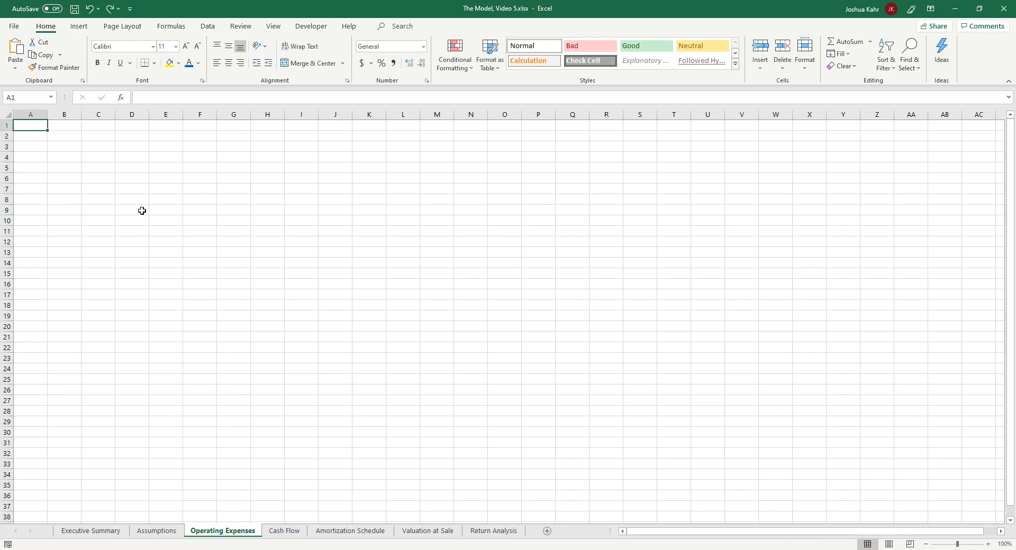
pyautogui.write('Operating Expenses')
pyautogui.hotkey('ctrl', 'Return')
pyautogui.hotkey('ctrl', 'b')
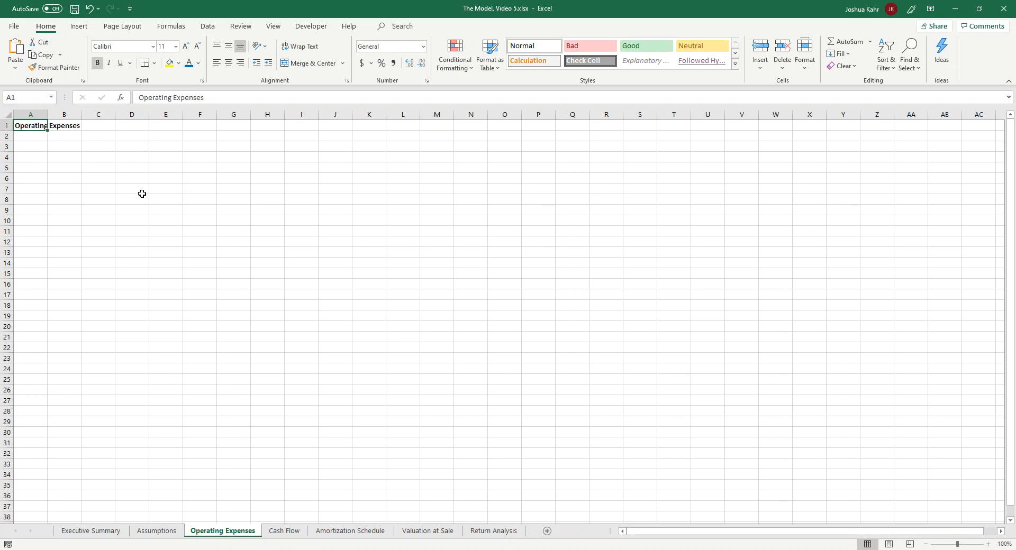
# Step: Start the expense list with Real Estate Taxes in B4 and Insurance in B5
pyautogui.click(988, 544)
pyautogui.click(988, 544)
pyautogui.click(989, 545)
pyautogui.click(988, 544)
pyautogui.click(988, 544)
pyautogui.click(166, 175)
pyautogui.press('Left')
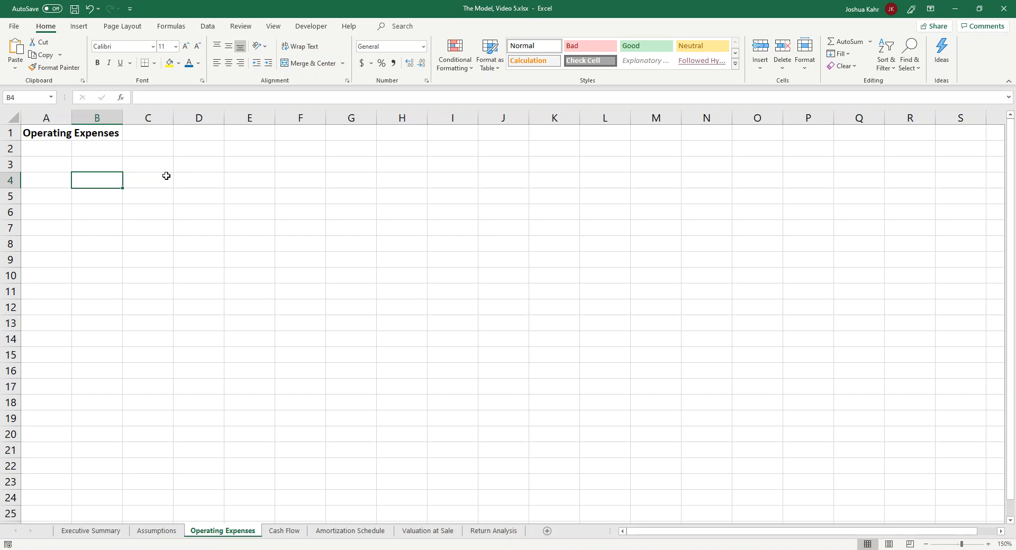
pyautogui.write('Real Es')
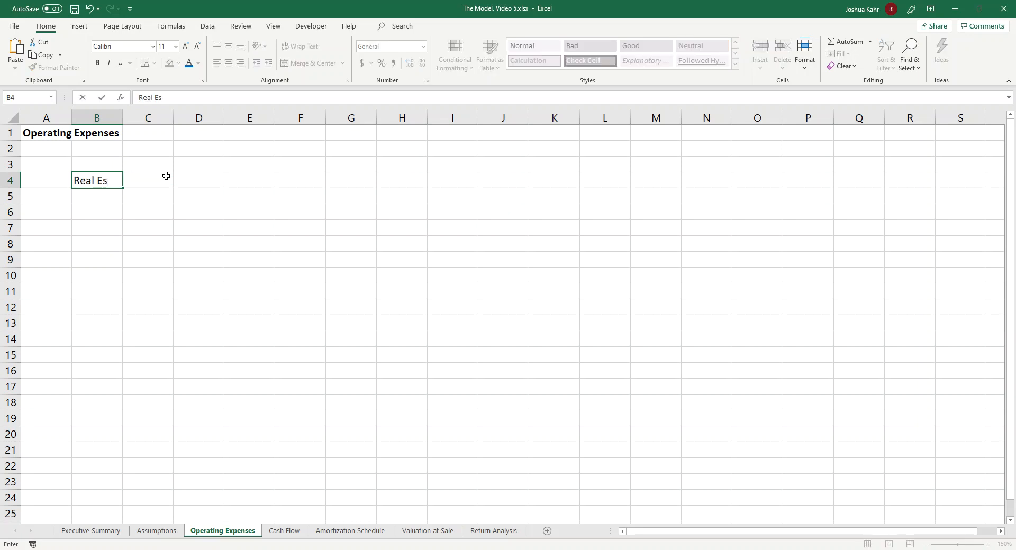
pyautogui.write('tate Taxes')
pyautogui.press('Return')
pyautogui.write('Insurance')
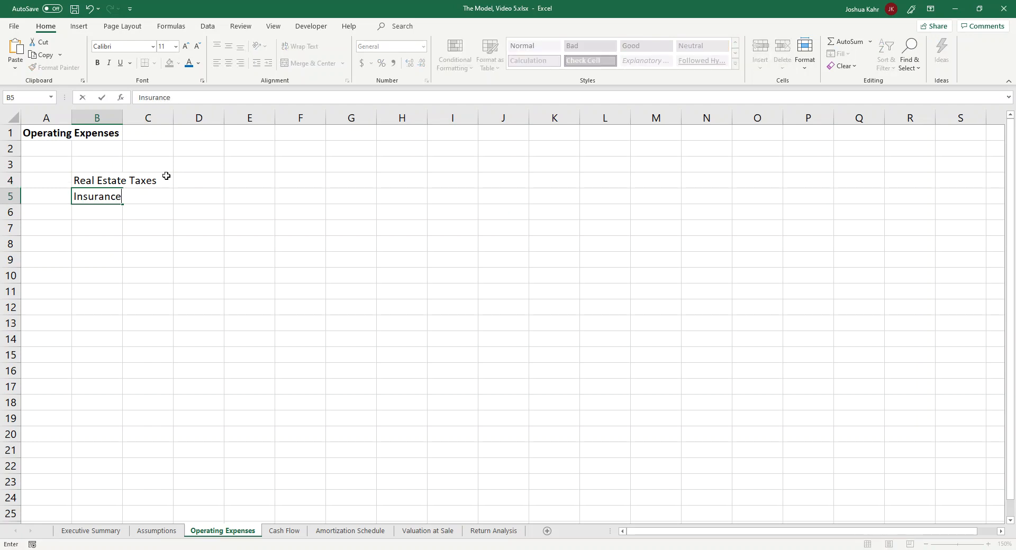
pyautogui.press('Return')
# Step: Add the expense labels Utilities in B6 and Management Fee in B7
pyautogui.write('Utilities')
pyautogui.press('Return')
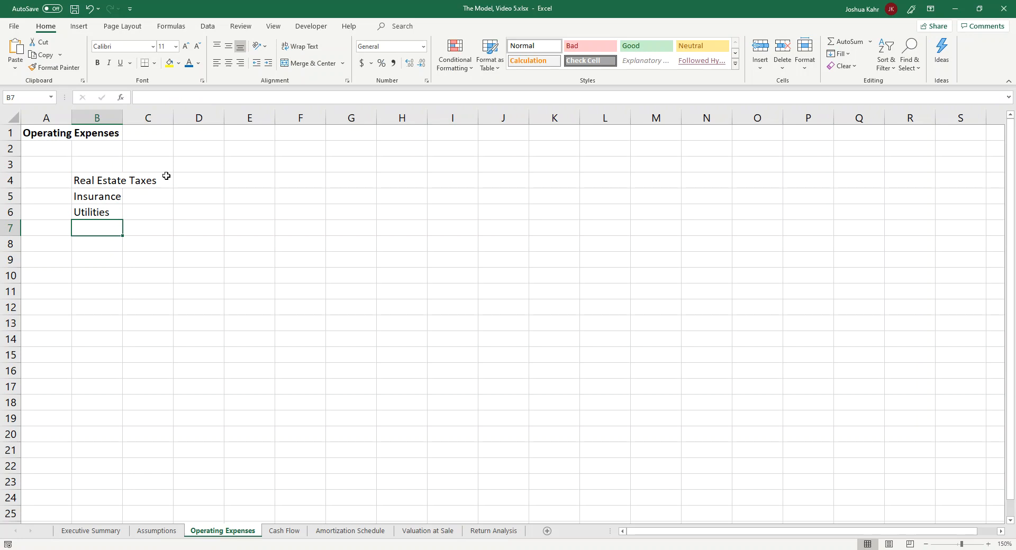
pyautogui.write('Manage')
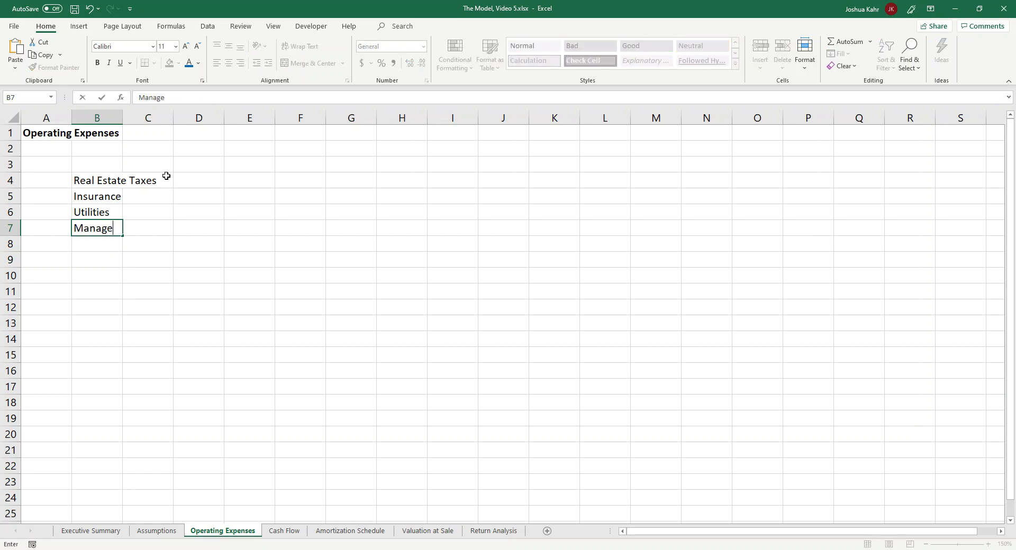
pyautogui.write('ment Fee')
pyautogui.press('Return')
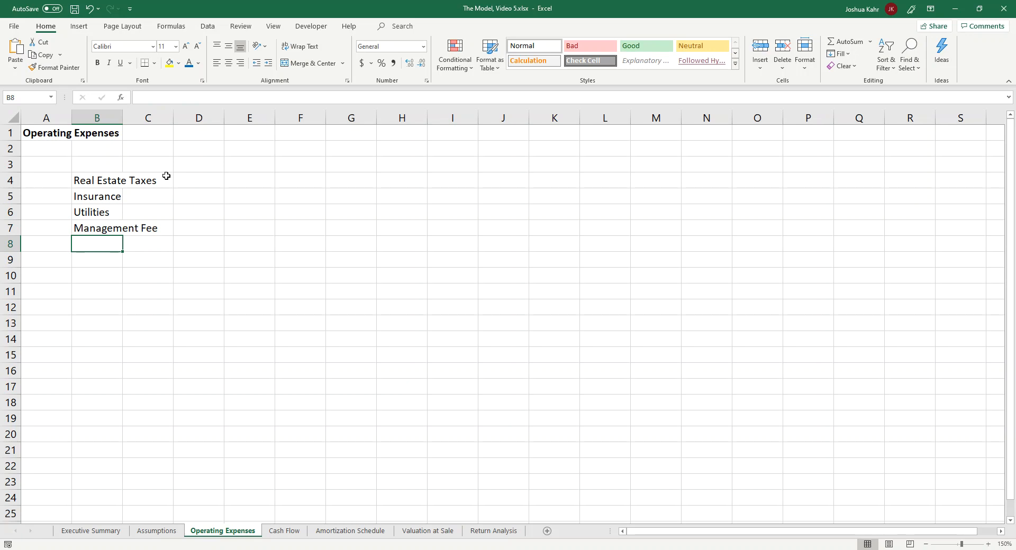
# Step: Enter three placeholder expenses labelled other in B8:B10 and widen column B to fit the labels
pyautogui.write('other')
pyautogui.press('Return')
pyautogui.write('other')
pyautogui.press('Return')
pyautogui.write('other')
pyautogui.press('Return')
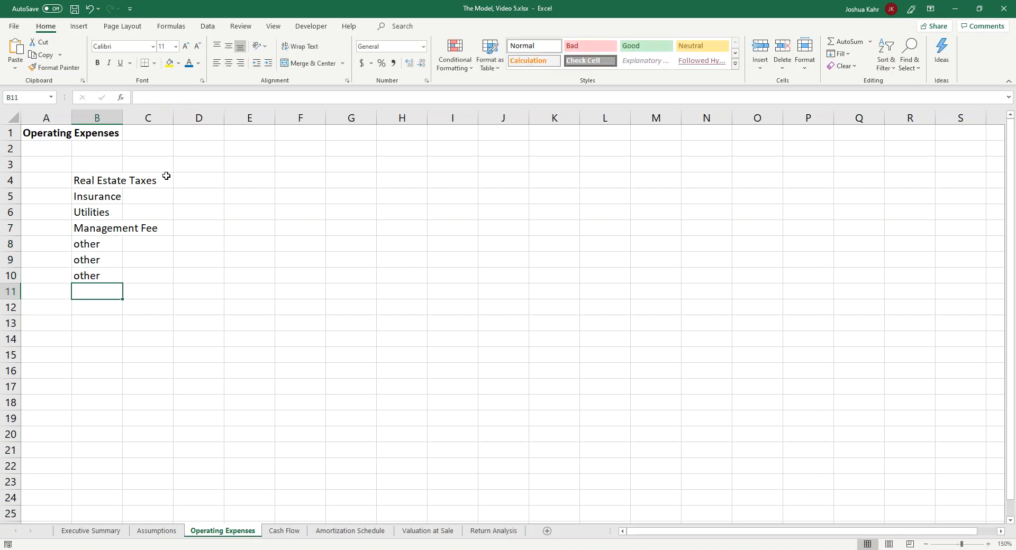
pyautogui.moveTo(122, 117); pyautogui.dragTo(178, 118)
pyautogui.moveTo(139, 187); pyautogui.dragTo(136, 275)
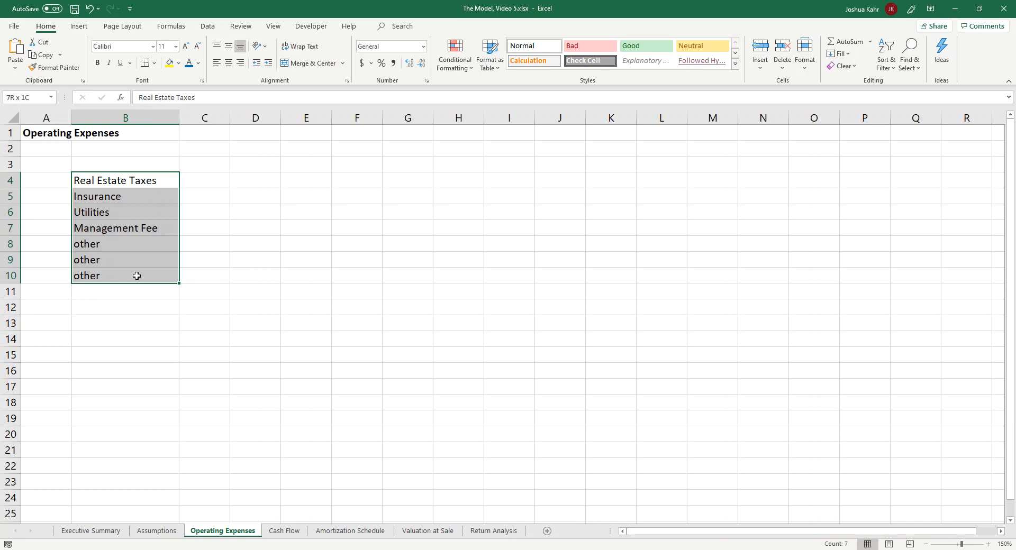
# Step: Draw a bottom border under C13:G13 as the line above the totals
pyautogui.click(150, 310)
pyautogui.click(171, 325)
pyautogui.moveTo(217, 328); pyautogui.dragTo(424, 322)
# Step: Total the first expense column in C14 with a SUM of C4:C13
pyautogui.click(215, 339)
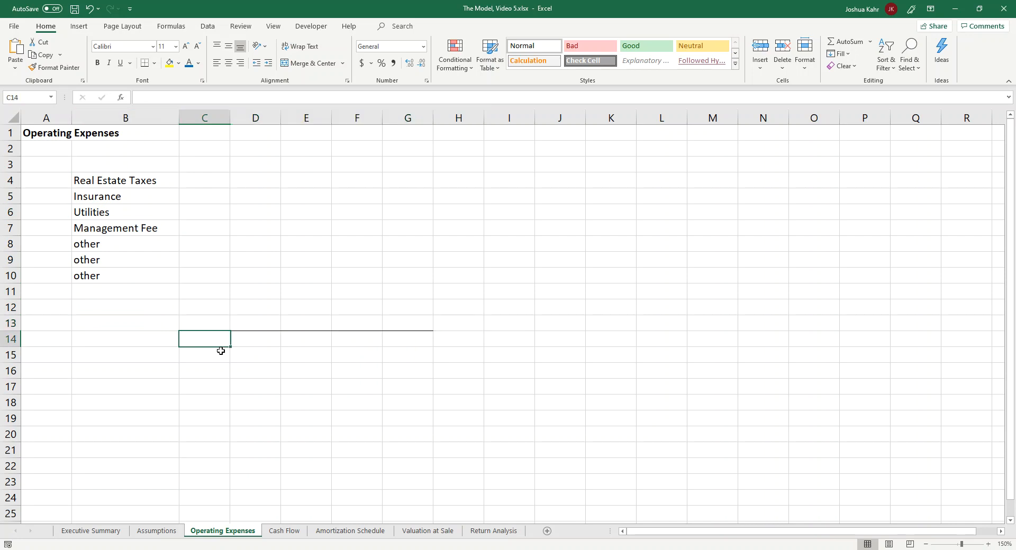
pyautogui.write('+sum(')
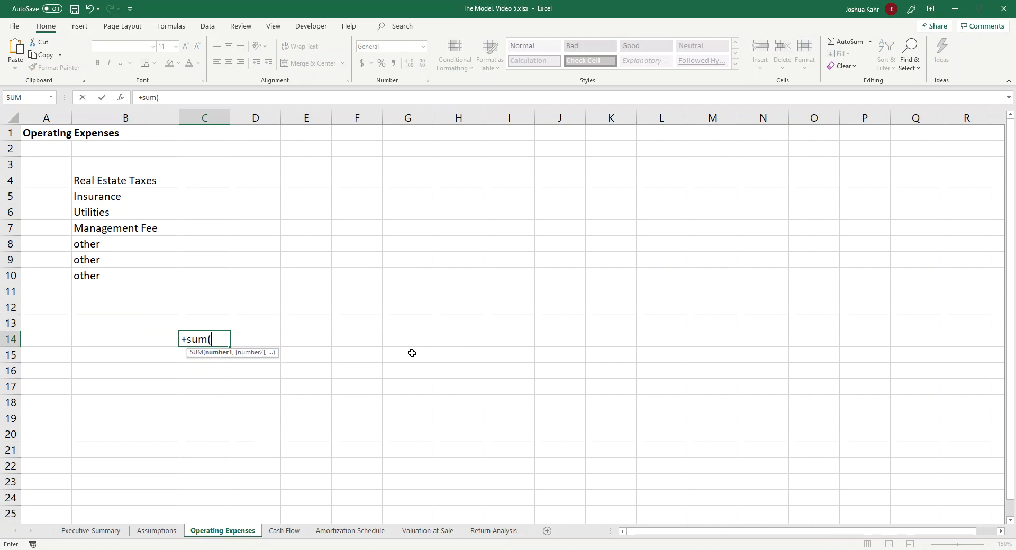
pyautogui.press('Up')
pyautogui.hotkey('shift', 'Up')
pyautogui.hotkey('shift', 'Up')
pyautogui.hotkey('shift', 'Up')
pyautogui.hotkey('shift', 'Up')
pyautogui.hotkey('shift', 'Up')
pyautogui.hotkey('shift', 'Up')
pyautogui.hotkey('shift', 'Up')
pyautogui.hotkey('shift', 'Up')
pyautogui.hotkey('shift', 'Up')
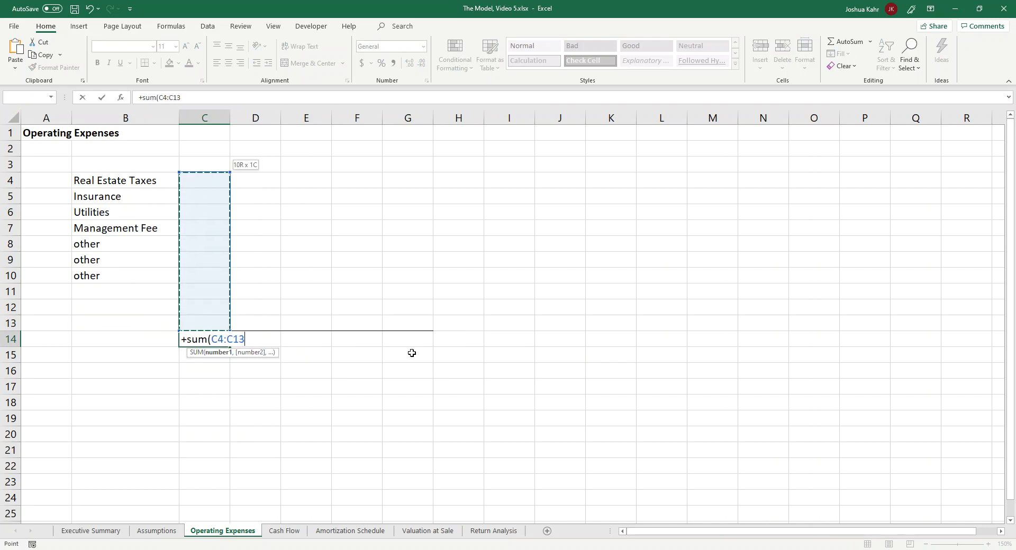
pyautogui.hotkey('ctrl', 'Return')
# Step: Copy the total formula from C14 across to G14
pyautogui.moveTo(230, 346); pyautogui.dragTo(444, 344)
pyautogui.click(336, 399)
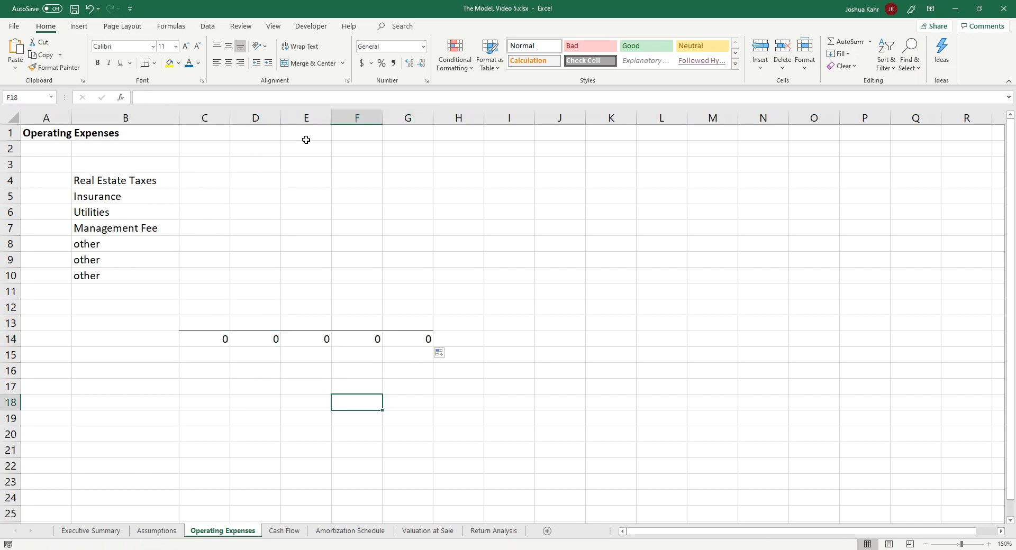
pyautogui.click(159, 394)
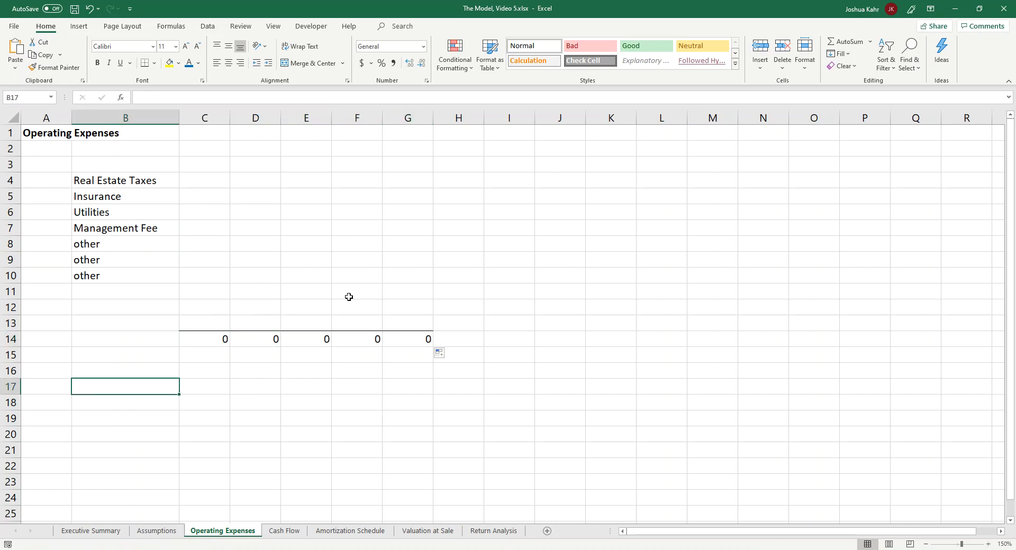
# Step: Insert two columns between the expense labels in column B and the totals columns
pyautogui.click(207, 114)
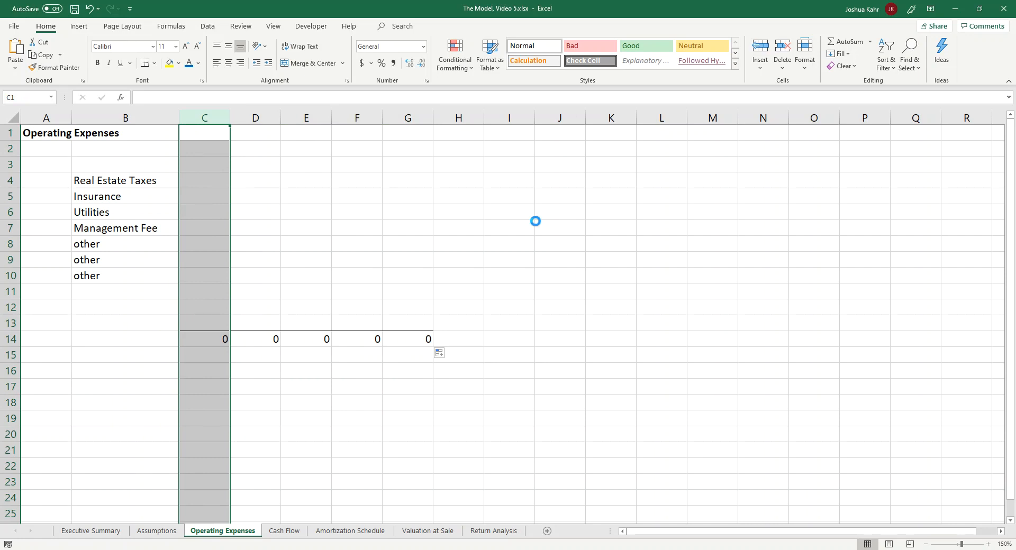
pyautogui.hotkey('ctrl', 'shift', '=')
pyautogui.press('Down')
pyautogui.press('Down')
pyautogui.press('Down')
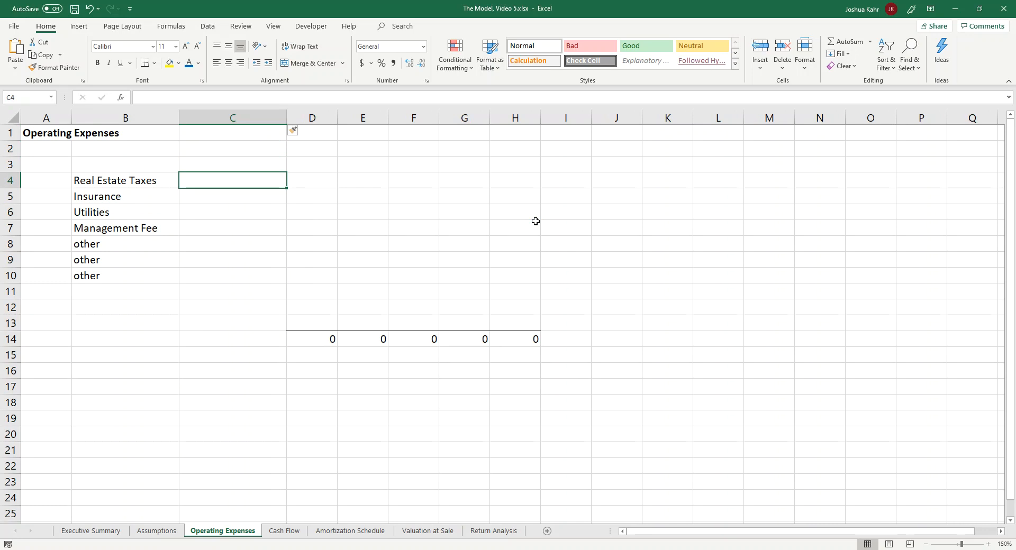
pyautogui.click(313, 117)
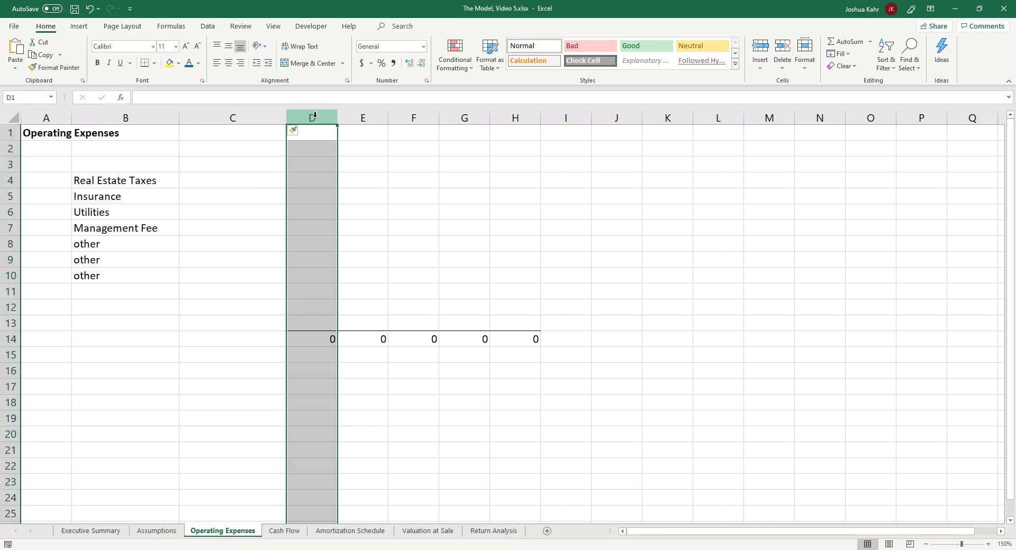
pyautogui.hotkey('ctrl', 'shift', '=')
# Step: Enter the column headings Value in C3 and Method in D3
pyautogui.press('Down')
pyautogui.press('Down')
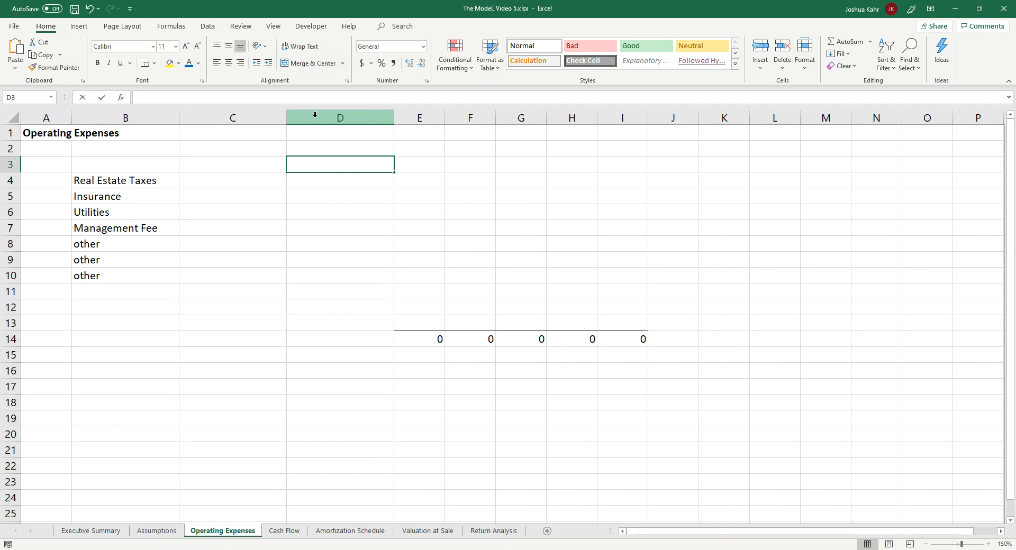
pyautogui.write('Method')
pyautogui.press('Left')
pyautogui.press('Left')
pyautogui.press('Right')
pyautogui.write('Value')
pyautogui.hotkey('ctrl', 'Return')
pyautogui.press('Down')
pyautogui.press('Right')
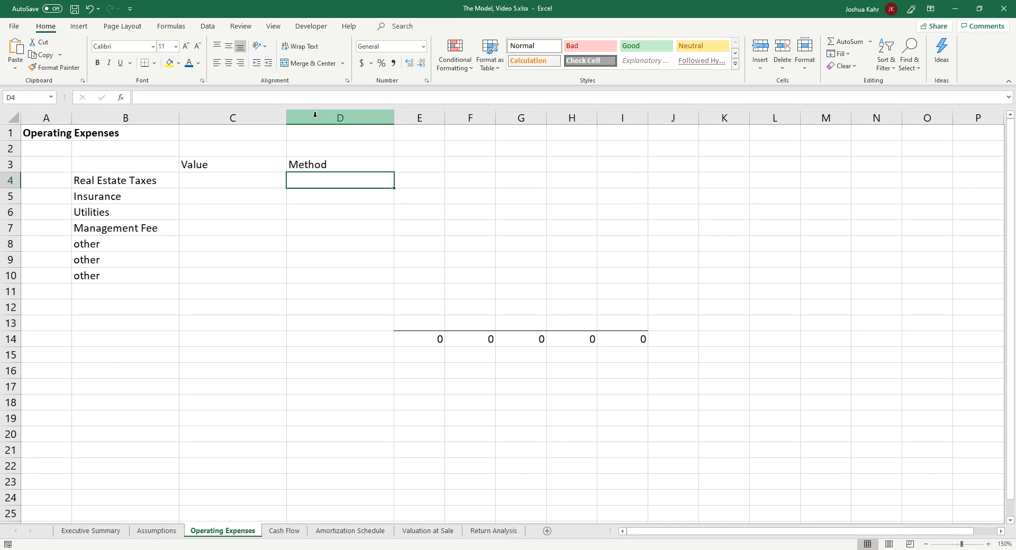
# Step: Insert an empty column between the Value and Method columns
pyautogui.click(203, 29)
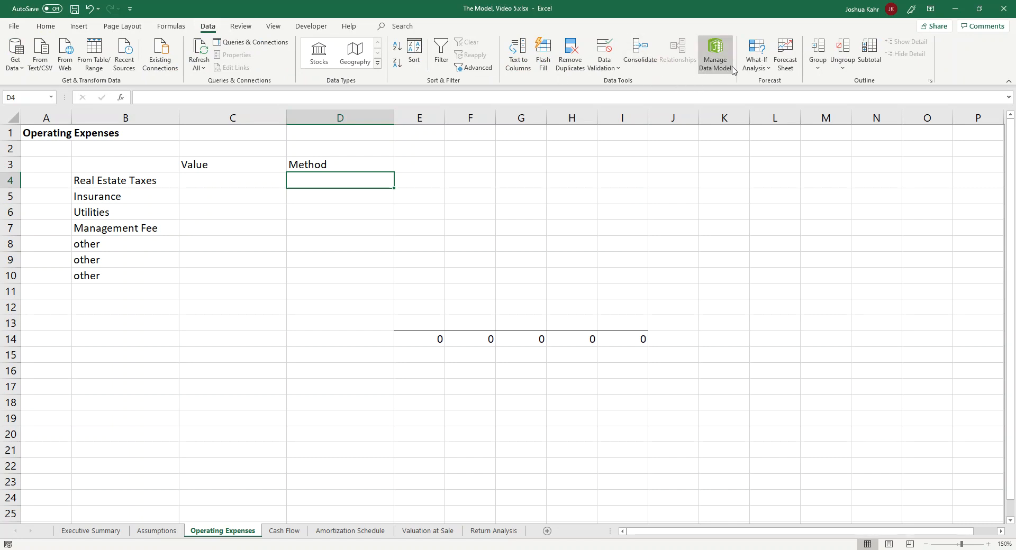
pyautogui.click(333, 116)
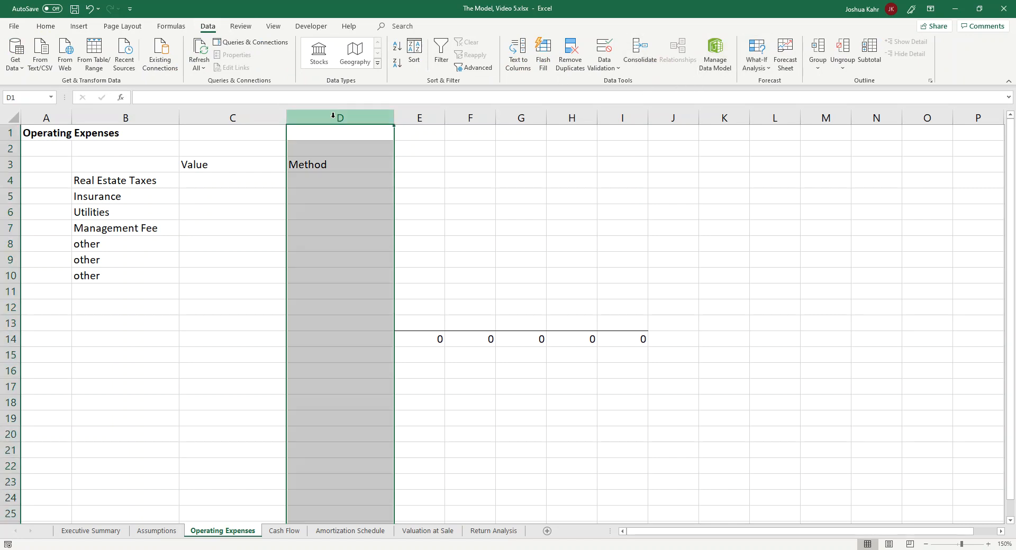
pyautogui.hotkey('ctrl', 'shift', '+')
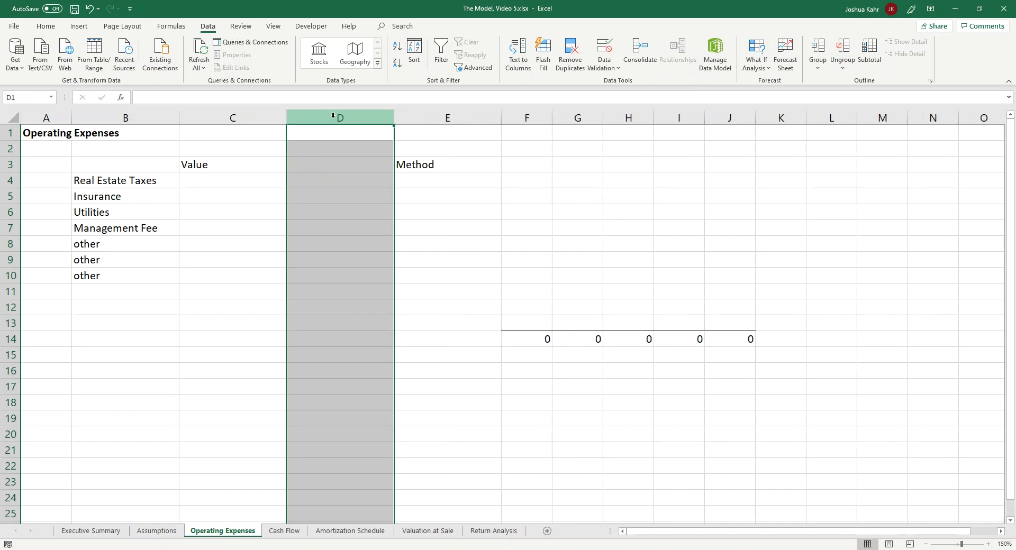
# Step: Number the calculation methods 1, 2 and 3 down cells C18:C20, below the expense table
pyautogui.press('Down')
pyautogui.press('Down')
pyautogui.press('Down')
pyautogui.press('Right')
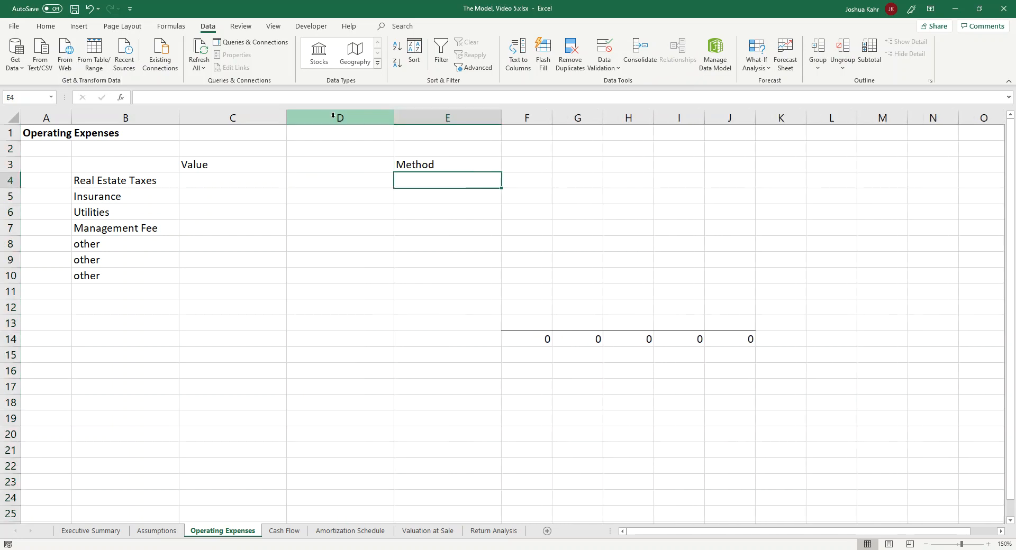
pyautogui.press('Down')
pyautogui.press('Down')
pyautogui.press('Down')
pyautogui.press('Down')
pyautogui.press('Down')
pyautogui.press('Down')
pyautogui.press('Down')
pyautogui.press('Down')
pyautogui.press('Down')
pyautogui.press('Down')
pyautogui.press('Down')
pyautogui.press('Down')
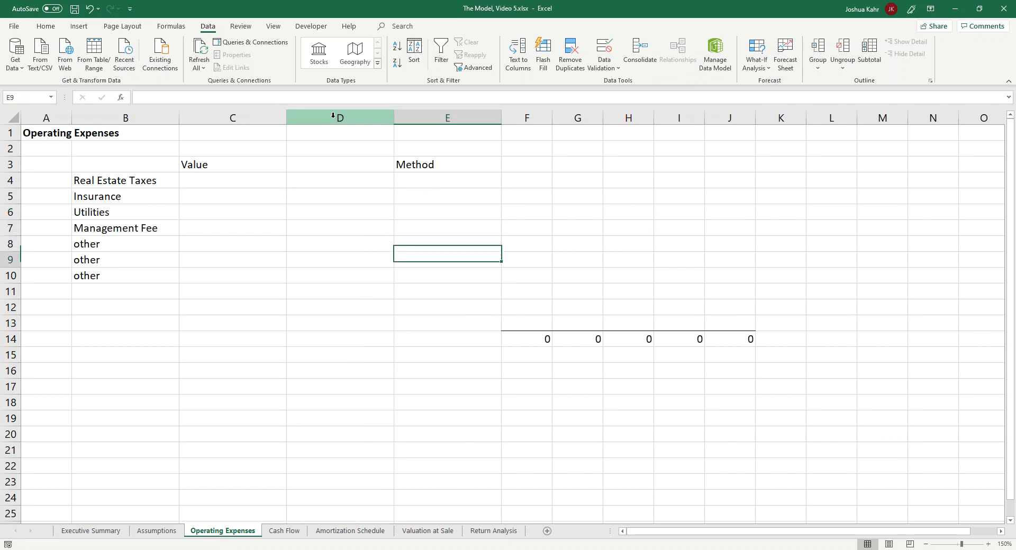
pyautogui.press('Down')
pyautogui.press('Down')
pyautogui.press('Left')
pyautogui.press('Left')
pyautogui.write('1')
pyautogui.press('Return')
pyautogui.write('2')
pyautogui.press('Return')
pyautogui.write('3')
pyautogui.press('Return')
# Step: Label calculation methods 1 and 2 as $/SF in D18 and $ Amount in D19
pyautogui.press('Right')
pyautogui.press('Up')
pyautogui.press('Up')
pyautogui.press('Up')
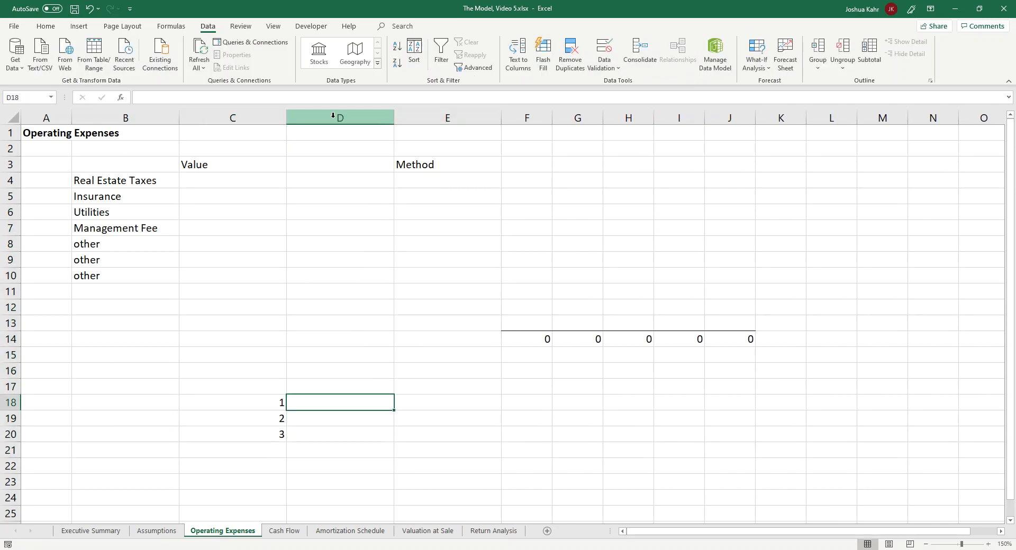
pyautogui.write('$')
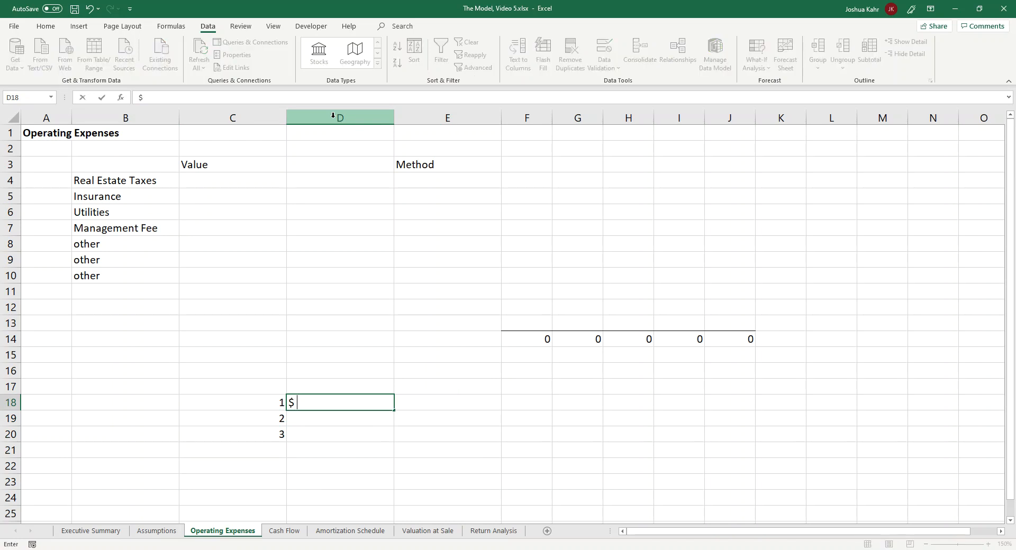
pyautogui.write('/SF')
pyautogui.press('Return')
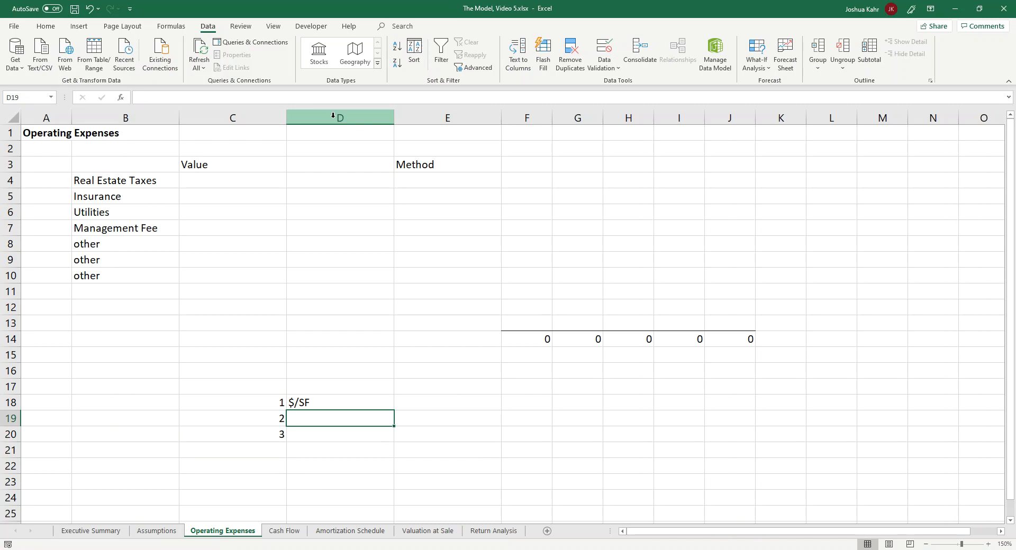
pyautogui.write('$ Amount')
pyautogui.press('Return')
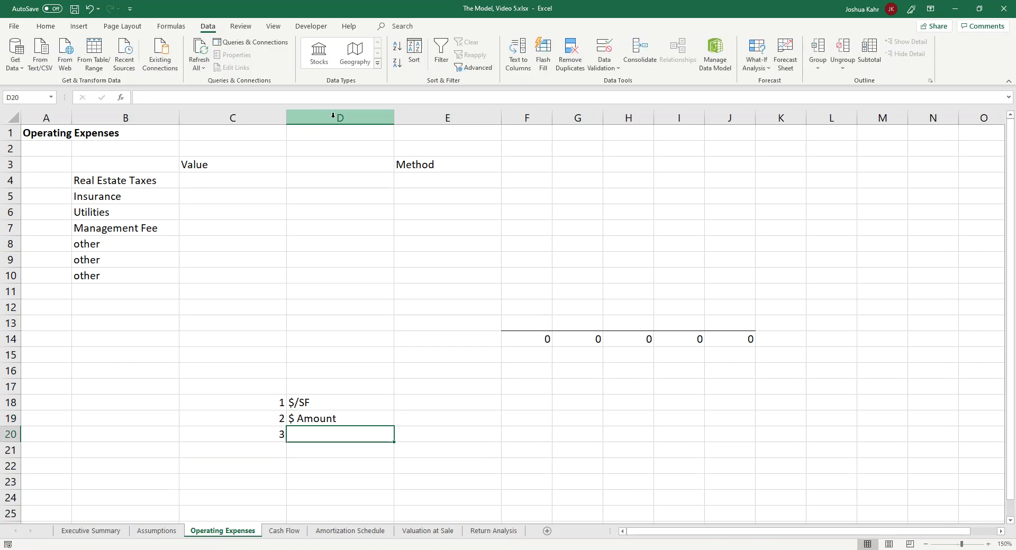
# Step: Label calculation method 3 as % of Effective Gross Revenue in D20
pyautogui.write('% ')
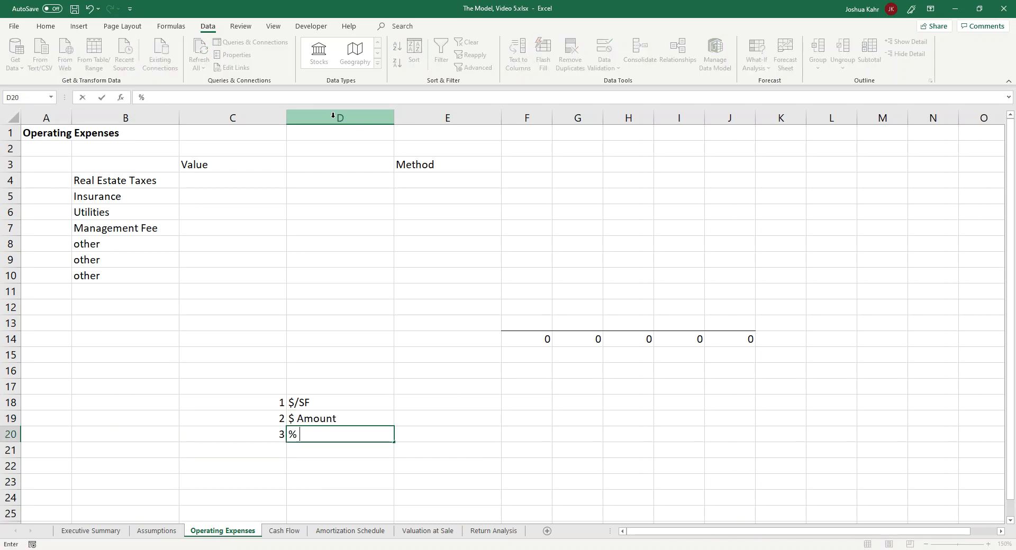
pyautogui.write('of Effectio')
pyautogui.write('e ')
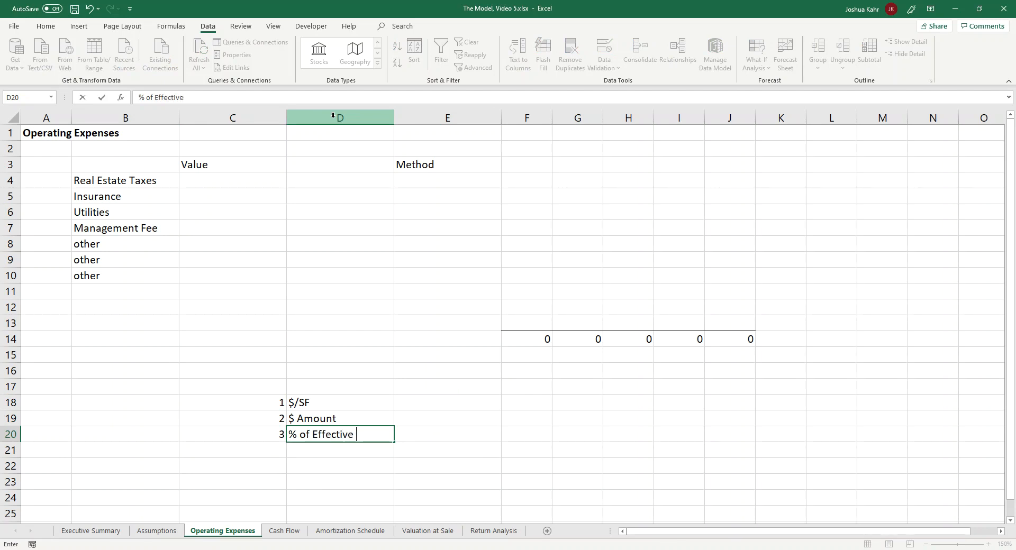
pyautogui.write('Gross Revenue')
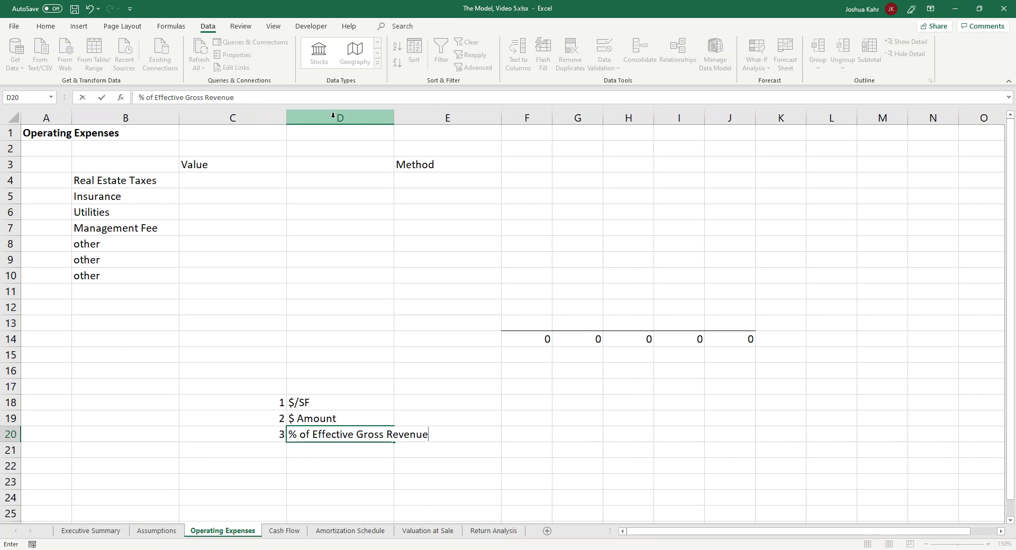
pyautogui.press('Return')
# Step: Move the Method column and the totals block from E3:J14 one column over, starting at D3
pyautogui.press('Up')
pyautogui.press('Up')
pyautogui.press('Up')
pyautogui.press('Up')
pyautogui.press('Up')
pyautogui.press('Up')
pyautogui.press('Up')
pyautogui.press('Up')
pyautogui.press('Up')
pyautogui.press('Up')
pyautogui.press('Up')
pyautogui.press('Up')
pyautogui.press('Up')
pyautogui.press('Up')
pyautogui.press('Up')
pyautogui.press('Up')
pyautogui.press('Up')
pyautogui.press('Up')
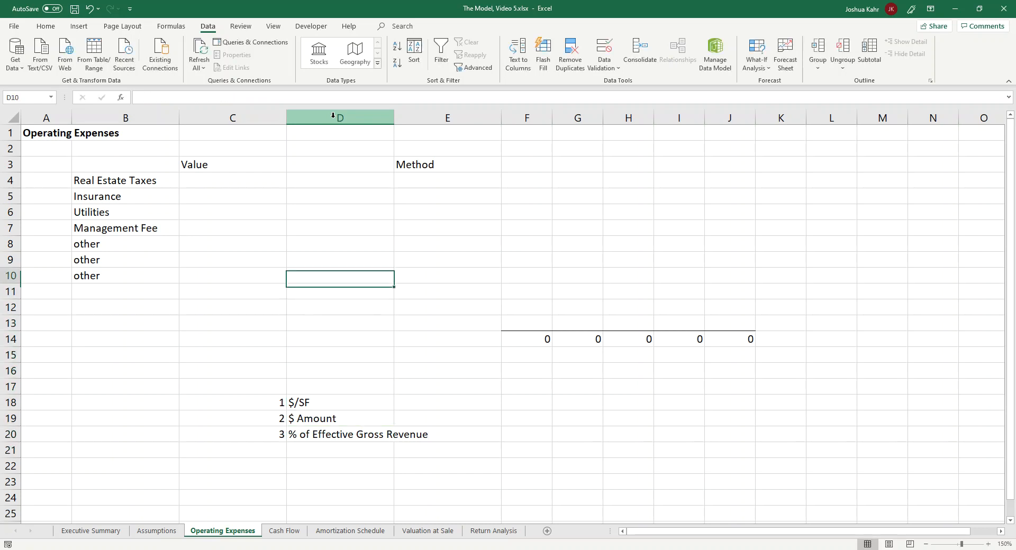
pyautogui.press('Right')
pyautogui.hotkey('shift', 'Down')
pyautogui.hotkey('shift', 'Down')
pyautogui.press('Up')
pyautogui.press('Down')
pyautogui.hotkey('shift', 'Down')
pyautogui.hotkey('shift', 'Down')
pyautogui.hotkey('shift', 'Down')
pyautogui.hotkey('shift', 'Down')
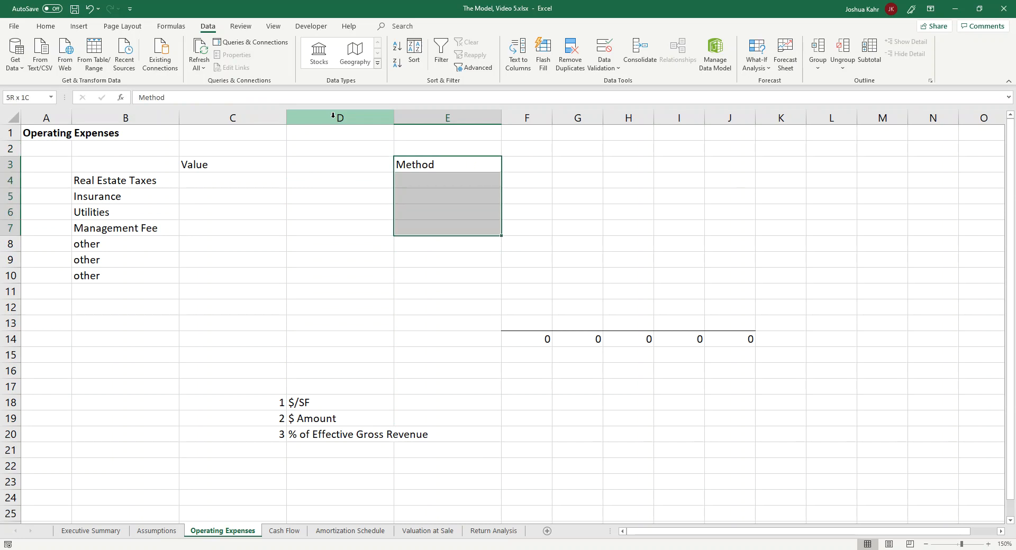
pyautogui.hotkey('shift', 'Down')
pyautogui.hotkey('shift', 'Down')
pyautogui.hotkey('shift', 'Down')
pyautogui.hotkey('shift', 'Down')
pyautogui.hotkey('shift', 'Down')
pyautogui.hotkey('shift', 'Down')
pyautogui.hotkey('shift', 'Down')
pyautogui.hotkey('shift', 'Right')
pyautogui.hotkey('shift', 'Right')
pyautogui.hotkey('shift', 'Right')
pyautogui.hotkey('shift', 'Right')
pyautogui.hotkey('shift', 'Right')
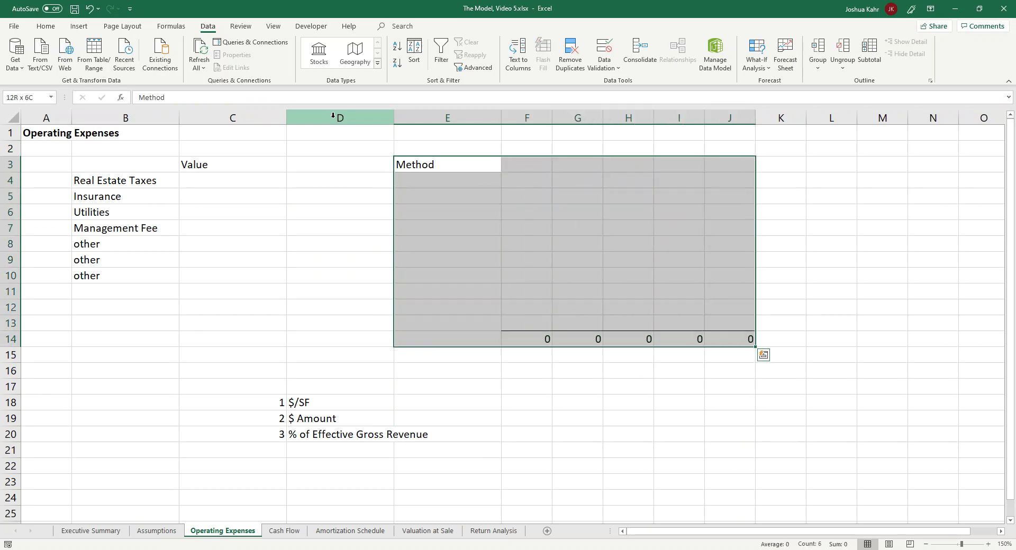
pyautogui.hotkey('ctrl', 'x')
pyautogui.press('Left')
pyautogui.press('Left')
pyautogui.press('Right')
pyautogui.hotkey('ctrl', 'v')
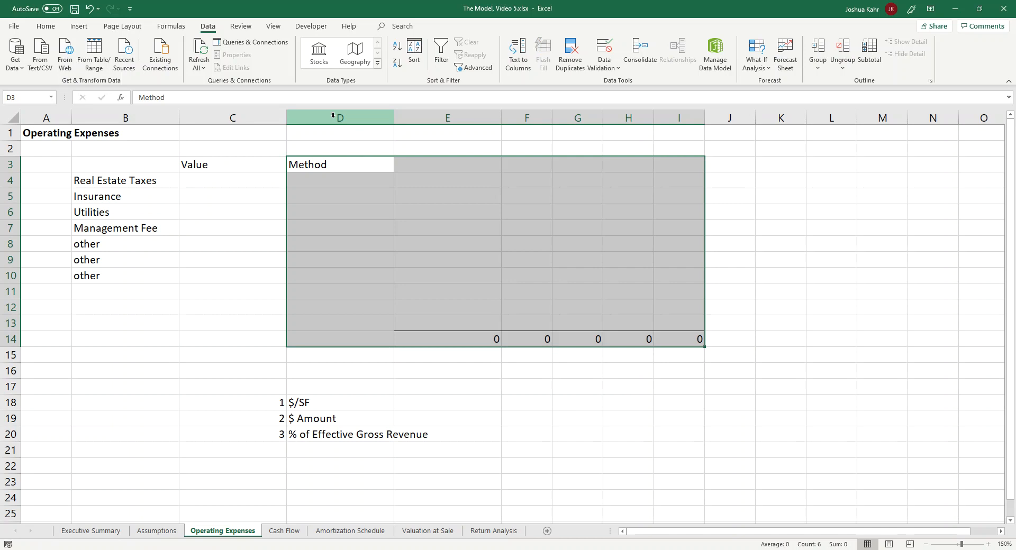
# Step: Assign method 2 to Real Estate Taxes, 1 to Insurance, 1 to Utilities and 3 to Management Fee in D4:D7
pyautogui.press('Down')
pyautogui.write('2')
pyautogui.press('Return')
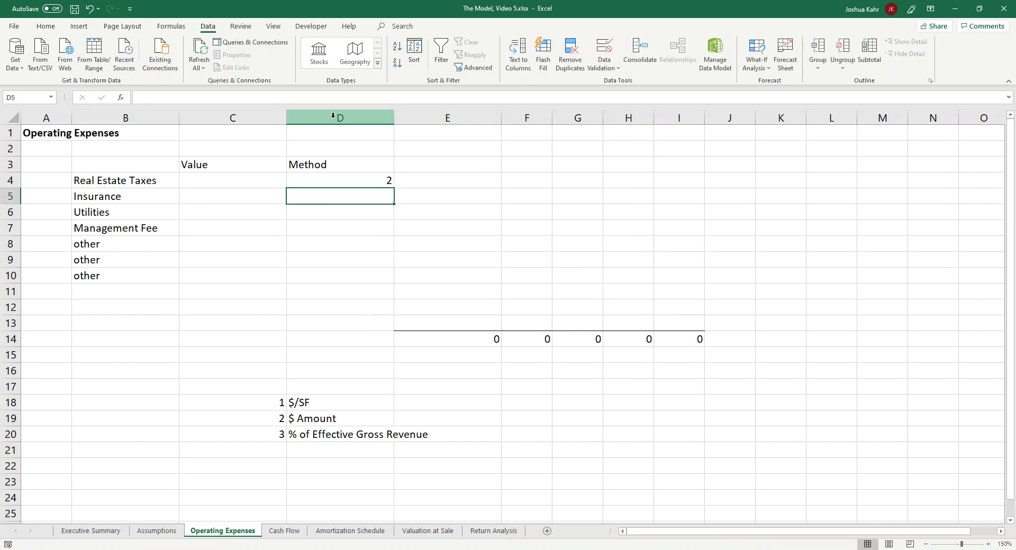
pyautogui.write('1')
pyautogui.press('Return')
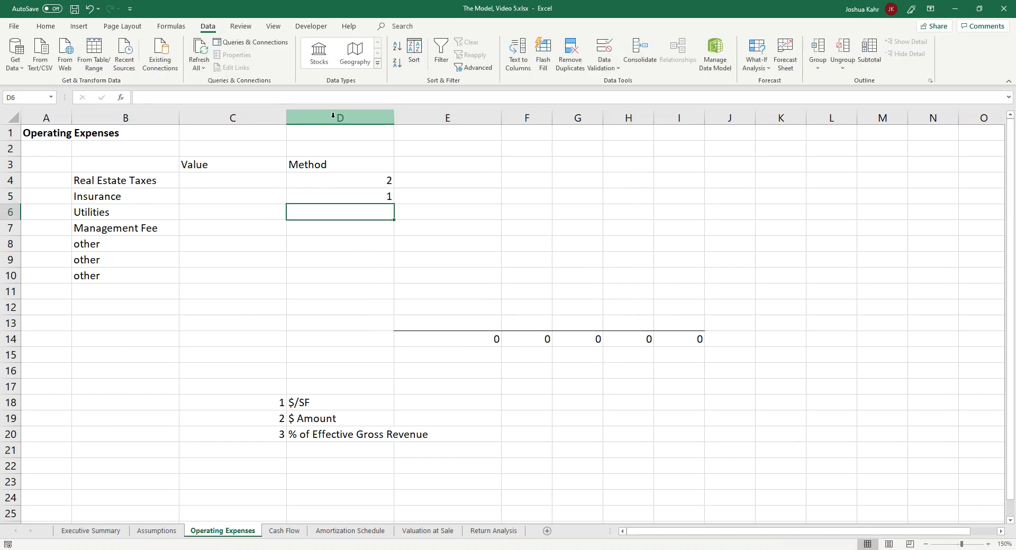
pyautogui.write('1')
pyautogui.press('Return')
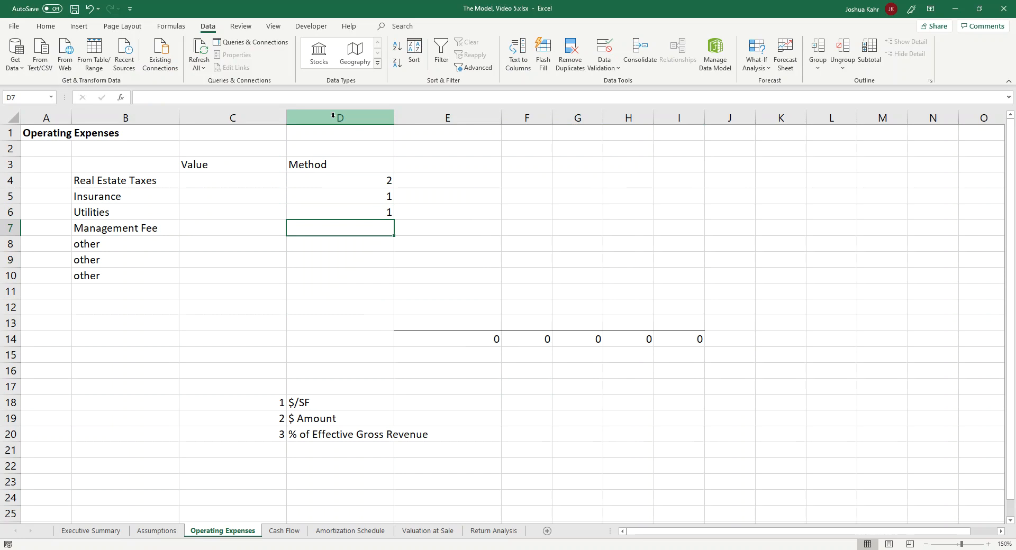
pyautogui.write('3')
pyautogui.press('Return')
# Step: Clear the three "other" expense labels from B8:B10
pyautogui.press('Left')
pyautogui.press('Left')
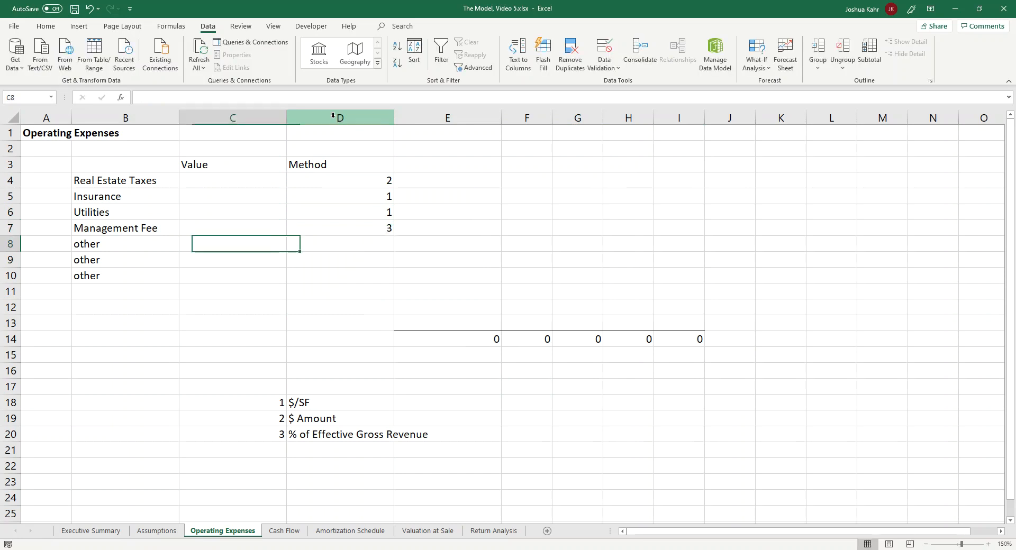
pyautogui.hotkey('shift', 'Down')
pyautogui.hotkey('shift', 'Down')
pyautogui.press('Delete')
pyautogui.press('Right')
pyautogui.press('Right')
pyautogui.press('Right')
pyautogui.press('Left')
pyautogui.press('Left')
pyautogui.press('Left')
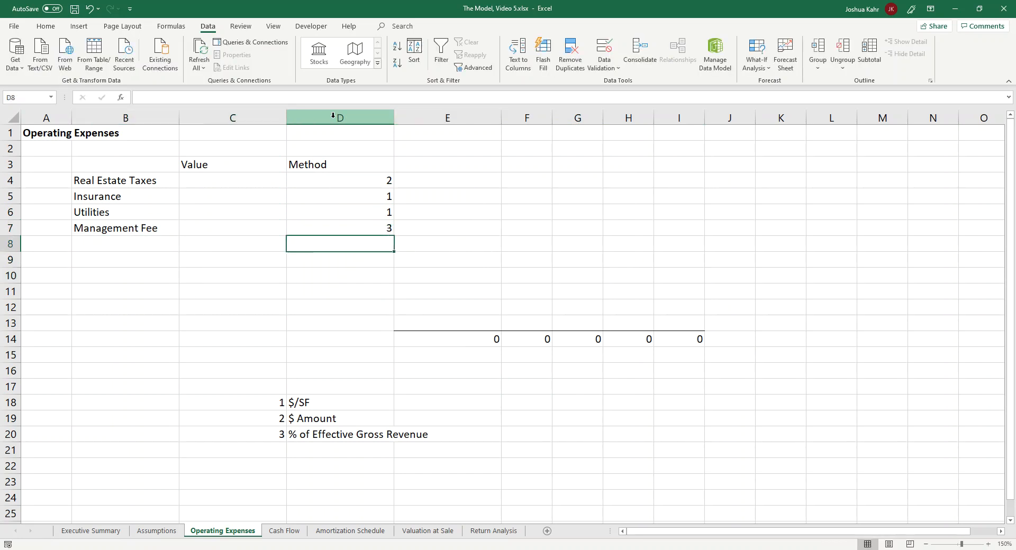
# Step: Check the square footage and operating expense inputs on the Assumptions sheet, returning to Operating Expenses
pyautogui.press('Up')
pyautogui.press('Up')
pyautogui.press('Up')
pyautogui.press('Up')
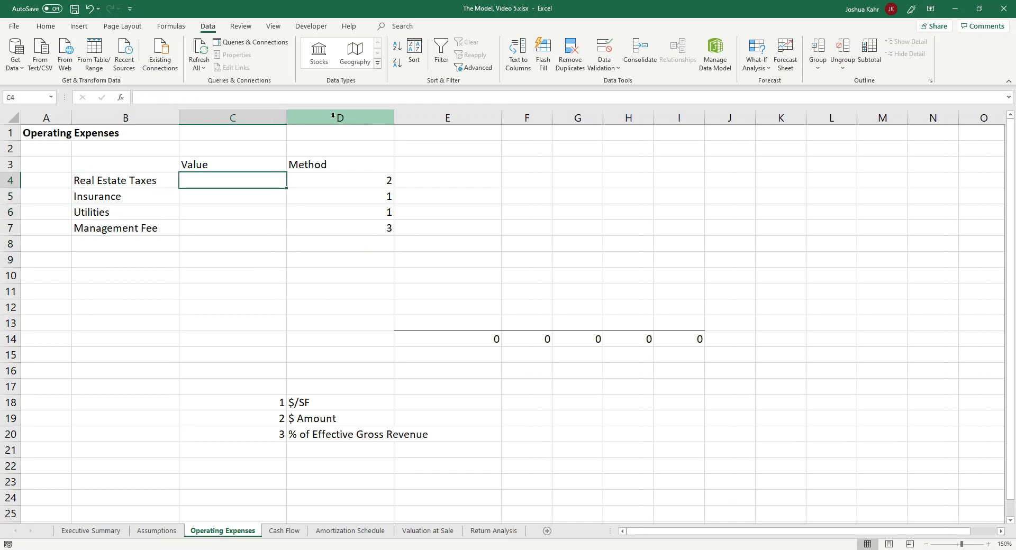
pyautogui.click(170, 535)
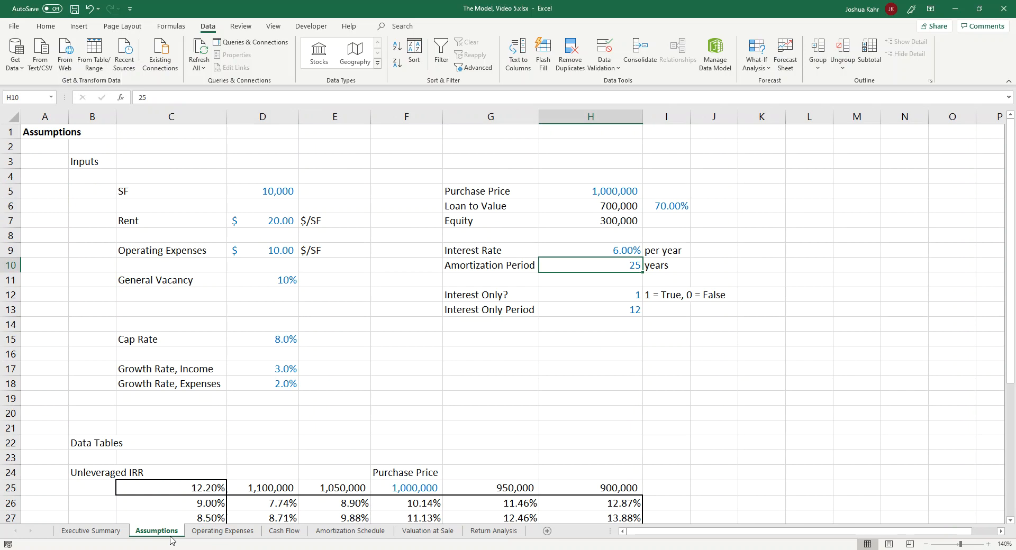
pyautogui.click(222, 533)
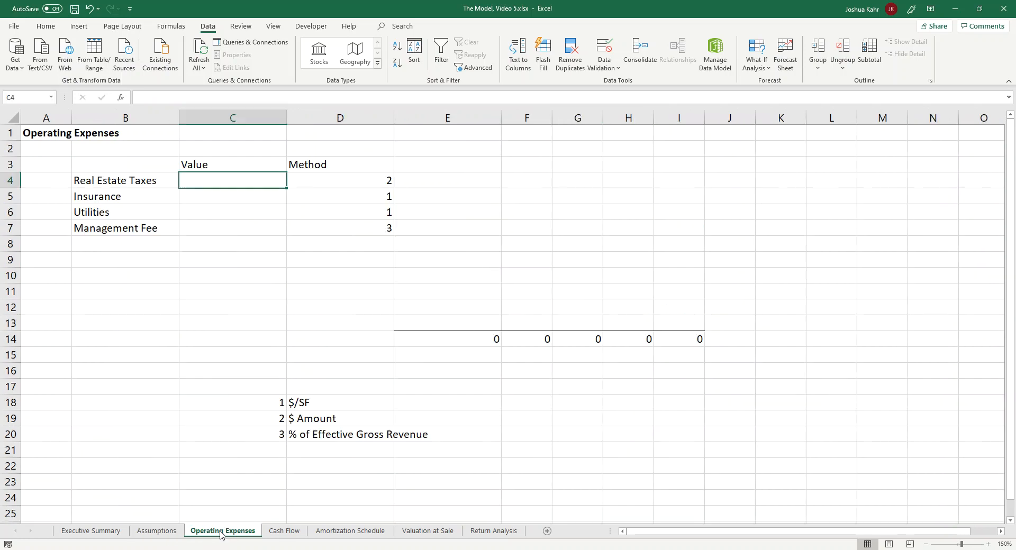
pyautogui.click(223, 258)
pyautogui.press('Up')
pyautogui.press('Up')
pyautogui.press('Up')
pyautogui.press('Up')
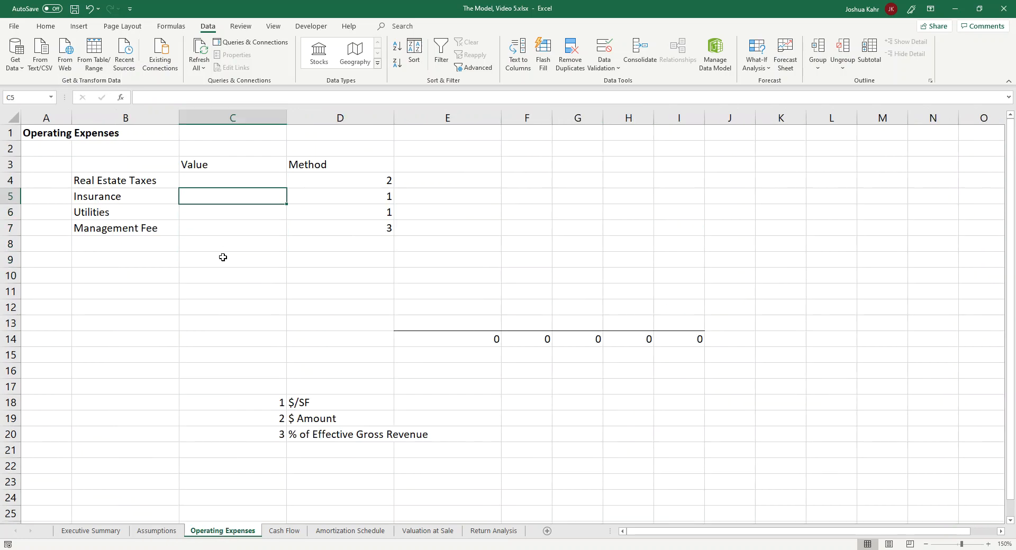
pyautogui.click(150, 534)
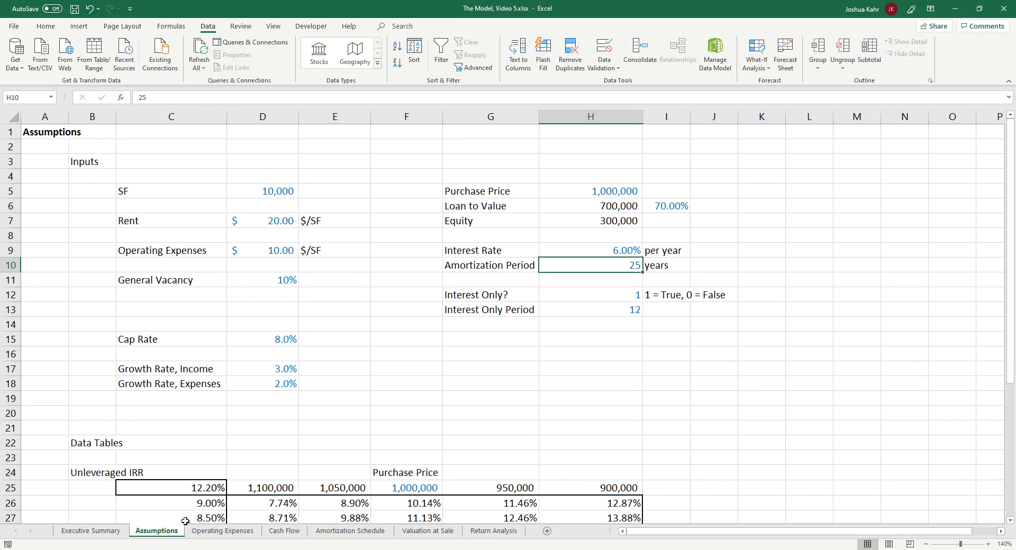
pyautogui.click(222, 531)
# Step: Enter 3 as the Utilities value in C6
pyautogui.click(254, 291)
pyautogui.press('Up')
pyautogui.press('Up')
pyautogui.press('Up')
pyautogui.press('Up')
pyautogui.press('Up')
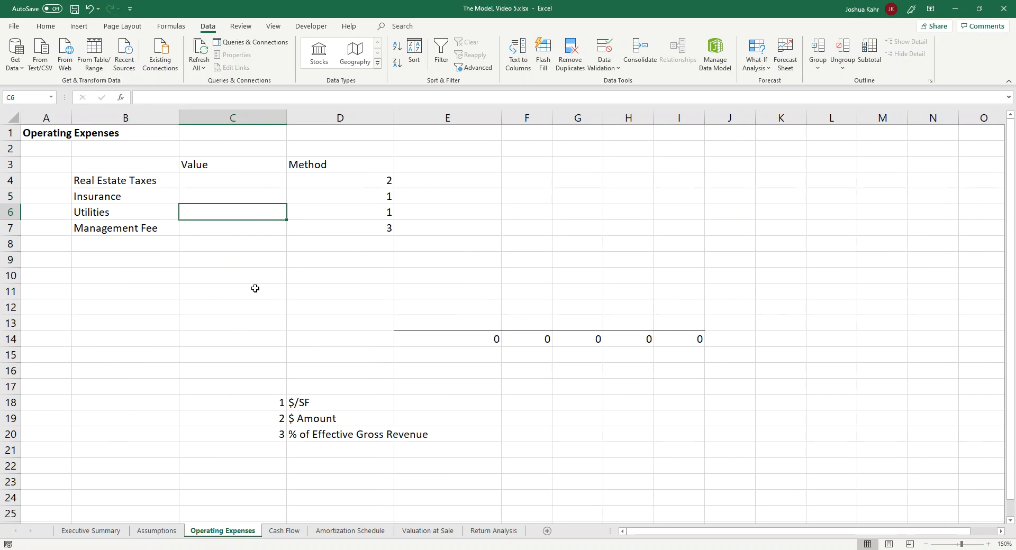
pyautogui.write('3')
pyautogui.press('Up')
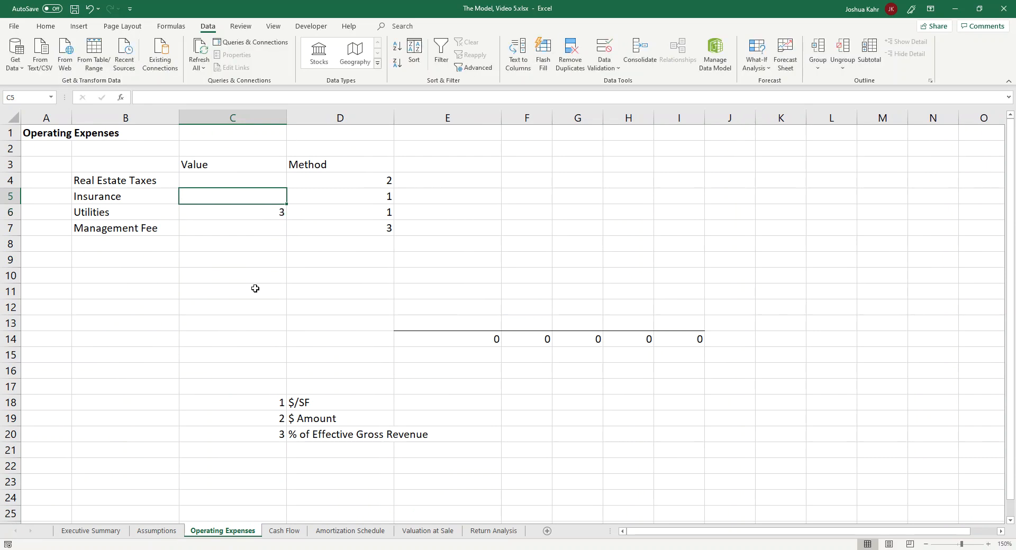
# Step: Set the Insurance value in C5 to 0.50
pyautogui.write('1')
pyautogui.press('Up')
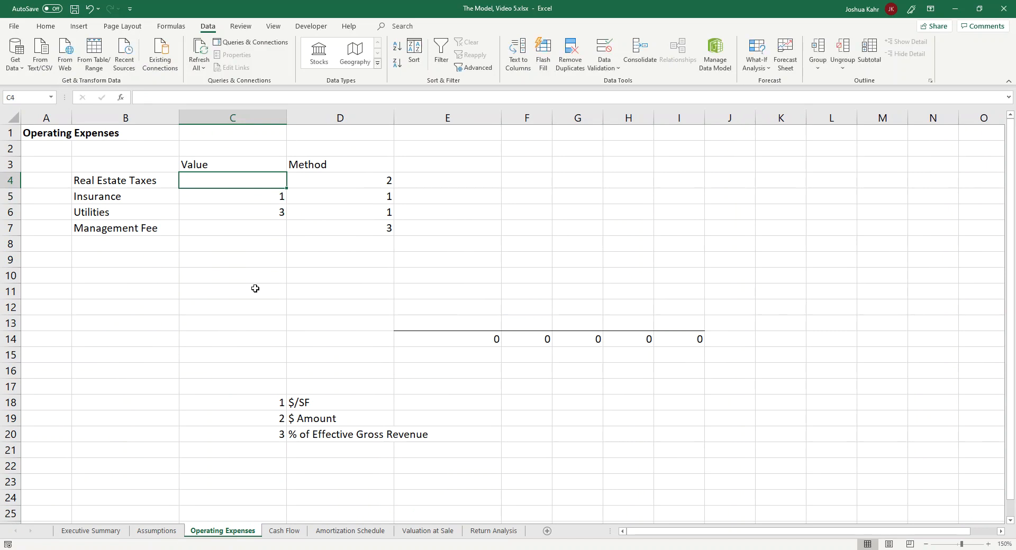
pyautogui.press('Down')
pyautogui.write('0.350')
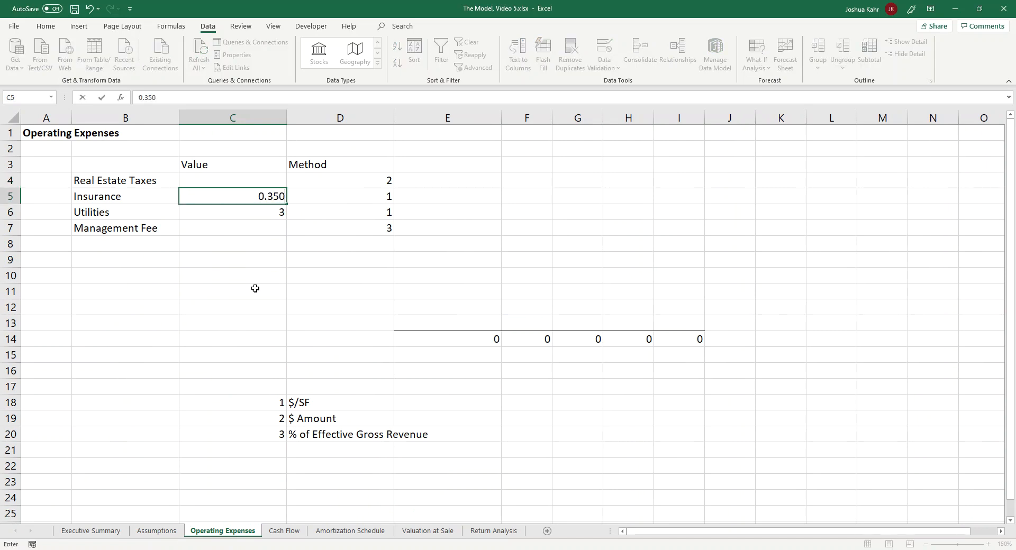
pyautogui.press('BackSpace')
pyautogui.press('BackSpace')
pyautogui.press('BackSpace')
pyautogui.write('50')
pyautogui.press('Up')
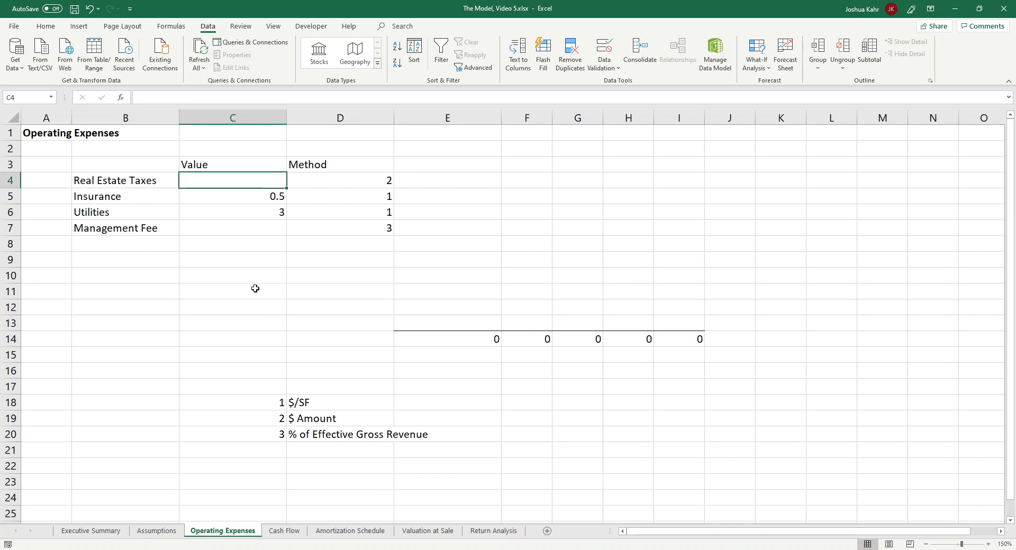
# Step: Enter 60000 as the Real Estate Taxes value in C4 and apply the comma number style
pyautogui.write('60000')
pyautogui.hotkey('ctrl', 'Return')
pyautogui.click(49, 28)
pyautogui.click(393, 63)
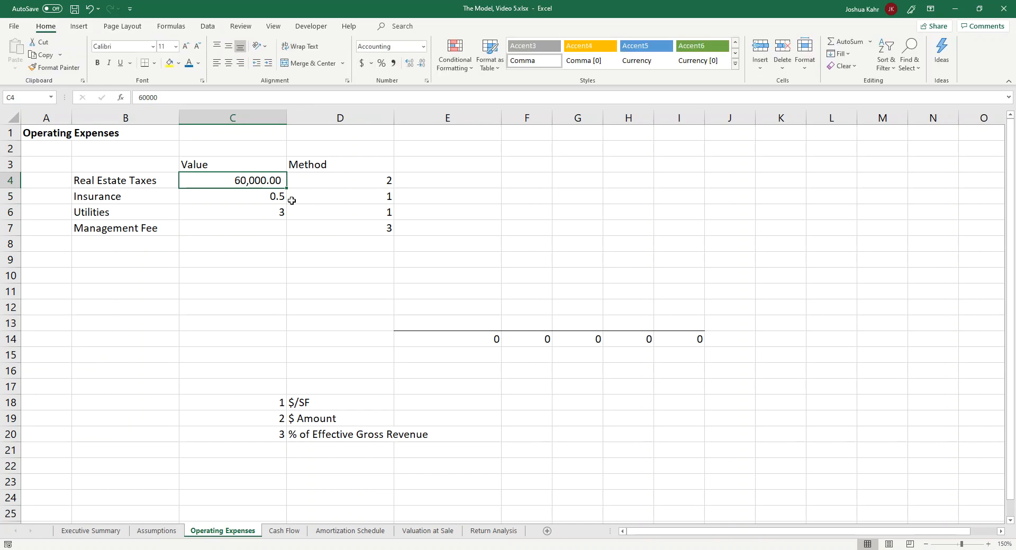
# Step: Format the Insurance and Utilities values in C5:C6 with the comma number style
pyautogui.moveTo(280, 197); pyautogui.dragTo(264, 212)
pyautogui.click(362, 63)
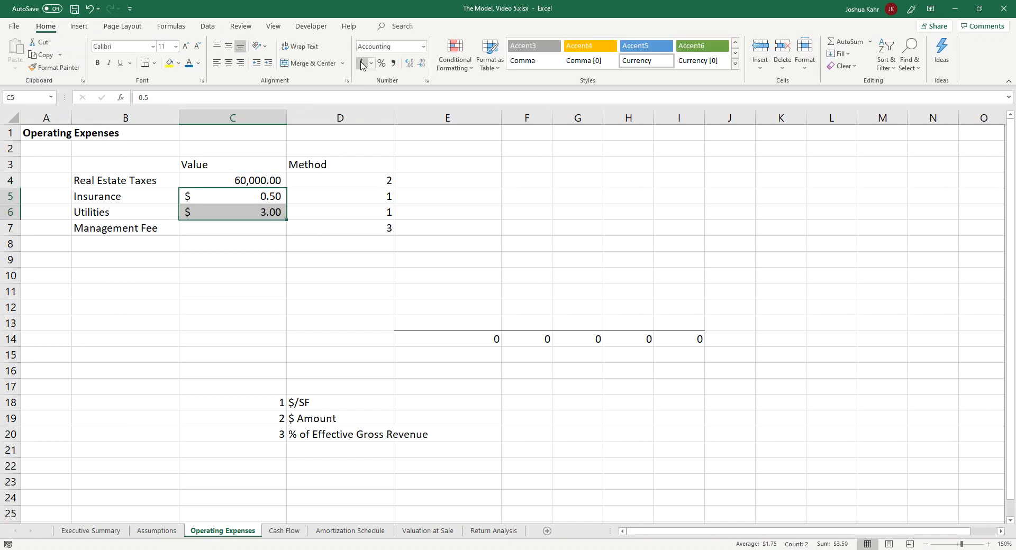
pyautogui.click(393, 63)
pyautogui.click(335, 244)
# Step: Enter 3% as the Management Fee value in C7
pyautogui.click(271, 230)
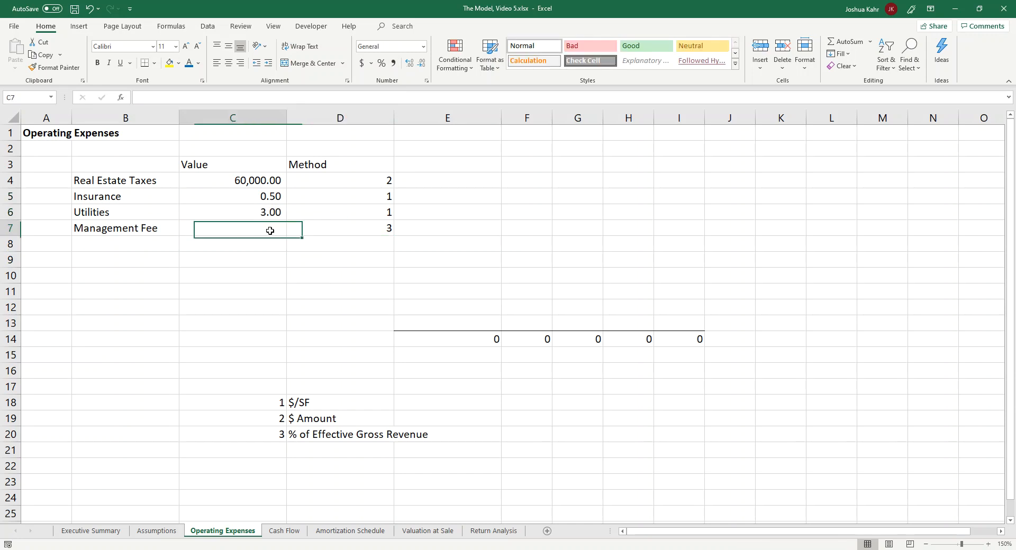
pyautogui.write('3')
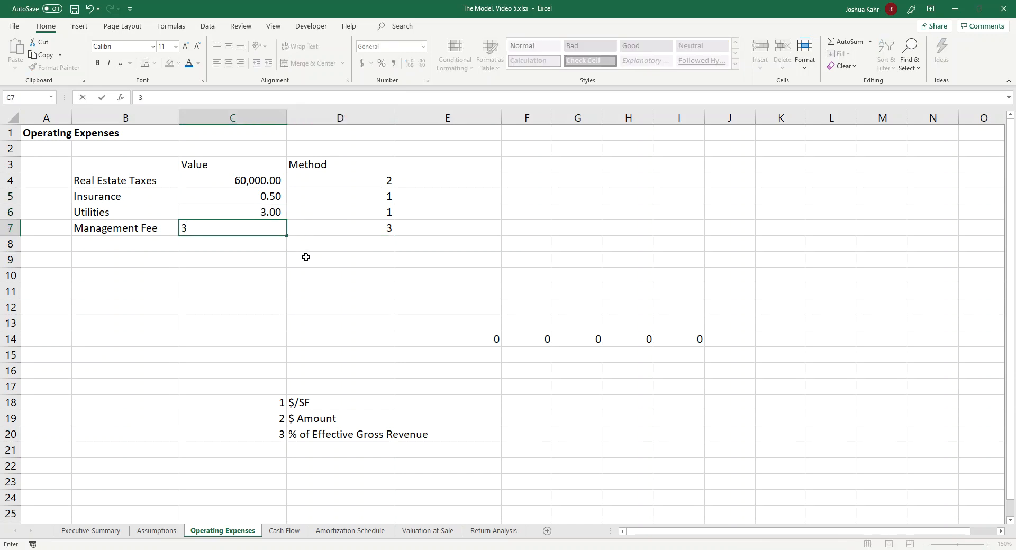
pyautogui.write('%')
pyautogui.press('Tab')
pyautogui.hotkey('shift', 'Tab')
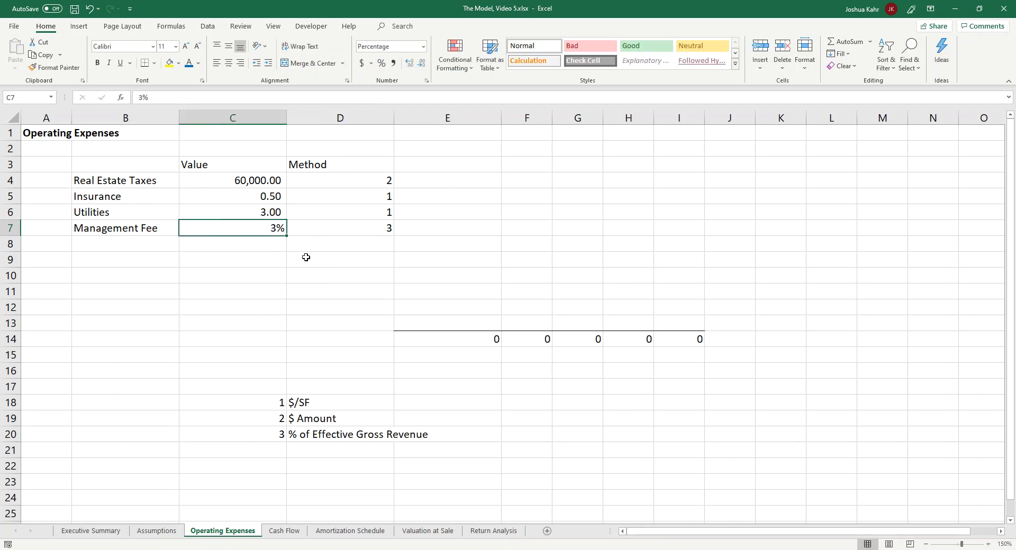
pyautogui.press('Return')
pyautogui.press('Up')
pyautogui.press('Delete')
pyautogui.hotkey('ctrl', 'z')
# Step: Apply the comma number style to the Management Fee value in C7 and set it to 3
pyautogui.click(393, 63)
pyautogui.write('3')
pyautogui.press('Return')
pyautogui.press('Up')
pyautogui.press('Right')
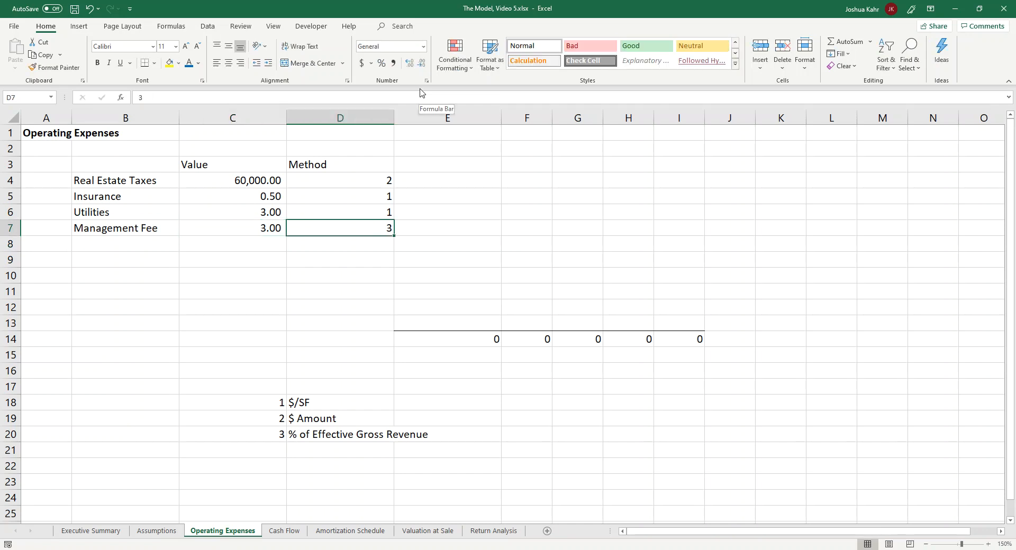
pyautogui.press('Left')
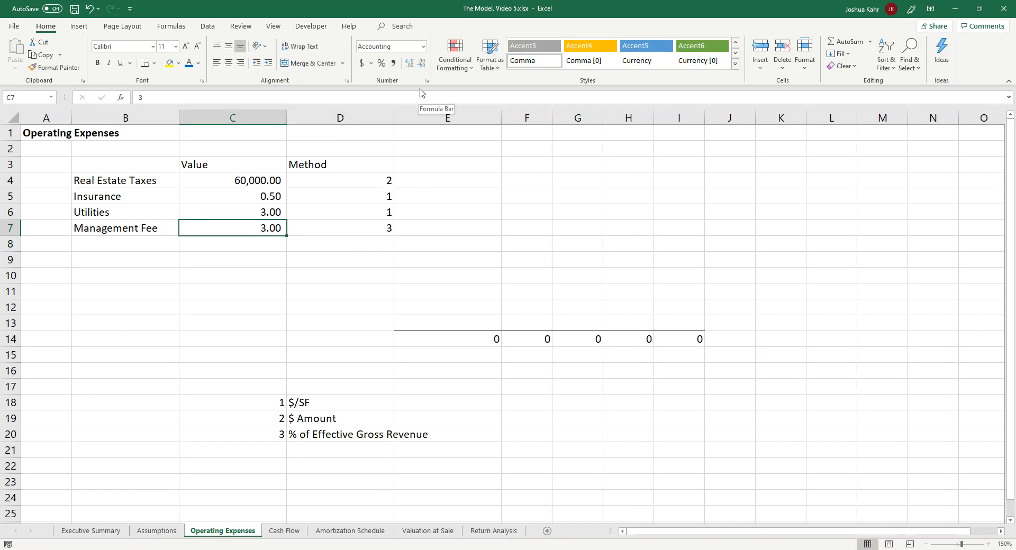
pyautogui.press('Right')
pyautogui.press('Right')
pyautogui.press('Up')
pyautogui.press('Up')
pyautogui.press('Up')
pyautogui.press('Right')
pyautogui.press('Right')
pyautogui.press('Left')
pyautogui.press('Left')
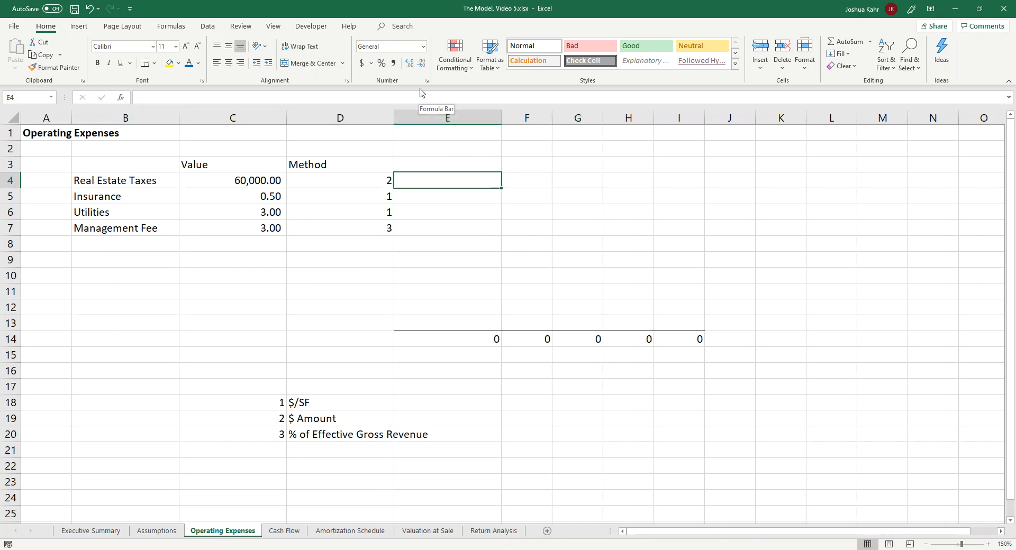
pyautogui.press('Left')
pyautogui.press('Down')
pyautogui.press('Down')
pyautogui.press('Down')
pyautogui.press('Up')
pyautogui.press('Up')
pyautogui.press('Up')
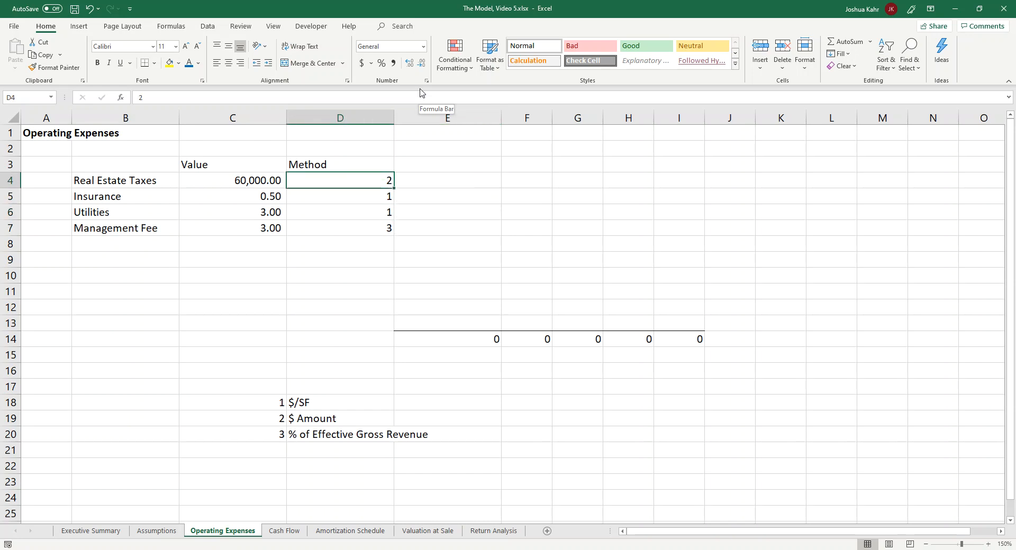
# Step: Enter the year numbers 1 to 5 across E3:I3, beside the Method heading
pyautogui.press('Right')
pyautogui.press('Up')
pyautogui.write('1')
pyautogui.press('Tab')
pyautogui.write('2')
pyautogui.press('Tab')
pyautogui.write('3')
pyautogui.press('Tab')
pyautogui.write('4')
pyautogui.press('Tab')
pyautogui.write('5')
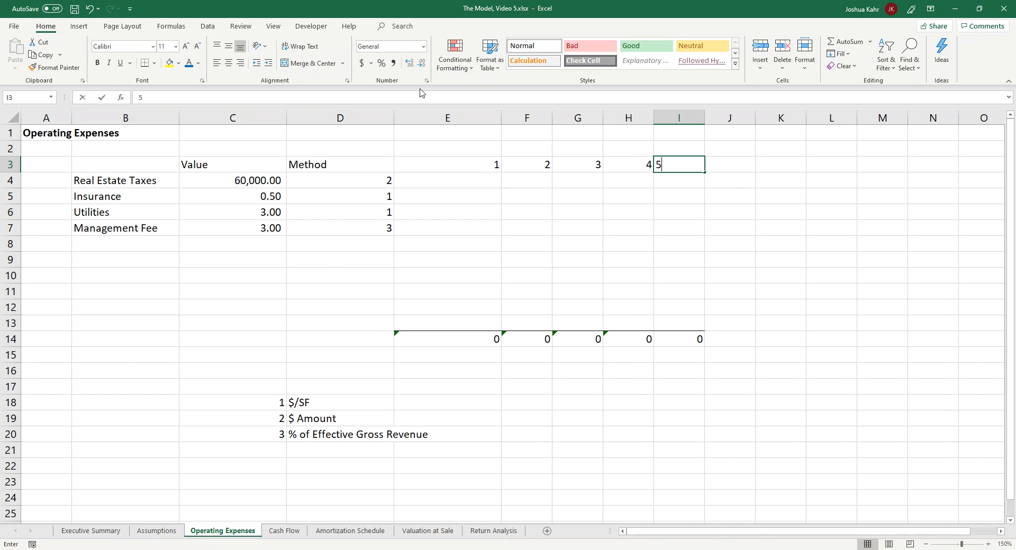
# Step: Add the heading Years in E2, above the first year number
pyautogui.press('Up')
pyautogui.press('Left')
pyautogui.press('Left')
pyautogui.press('Left')
pyautogui.press('Left')
pyautogui.write('Y')
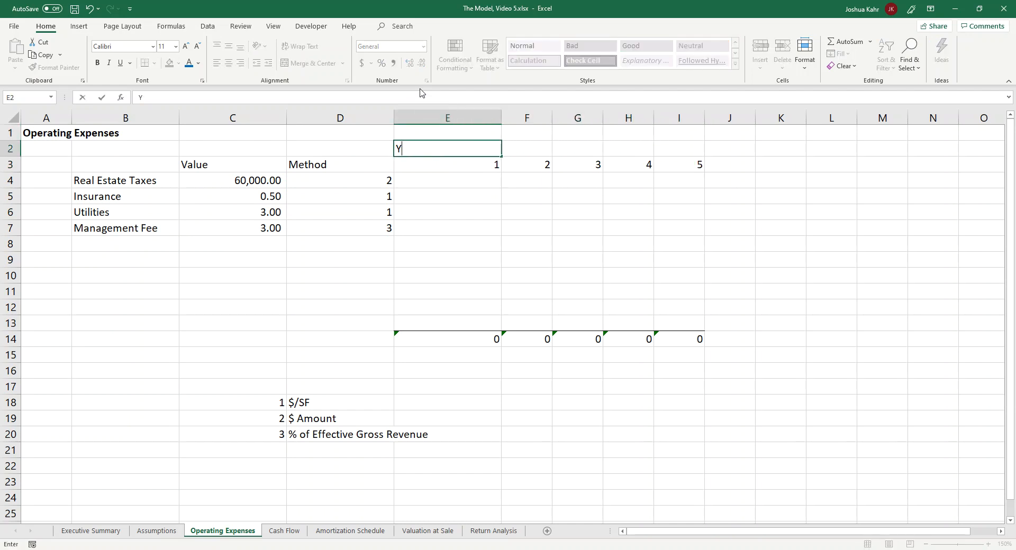
pyautogui.write('ears')
pyautogui.press('Return')
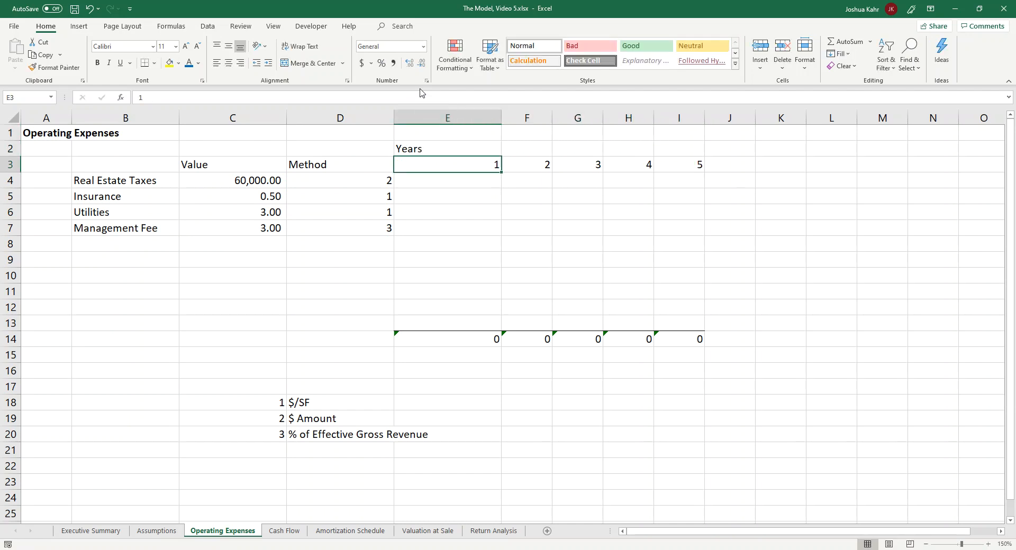
# Step: Try to enter the formula +choose(D4, a, b, c) for Real Estate Taxes in E4, with D4 as the index
pyautogui.press('Down')
pyautogui.write('+cho')
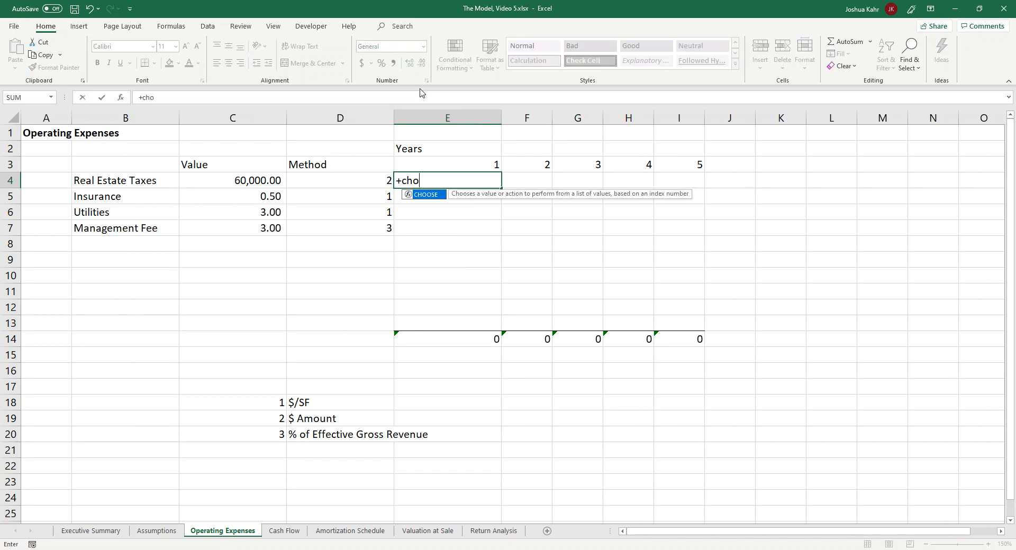
pyautogui.write('ose(')
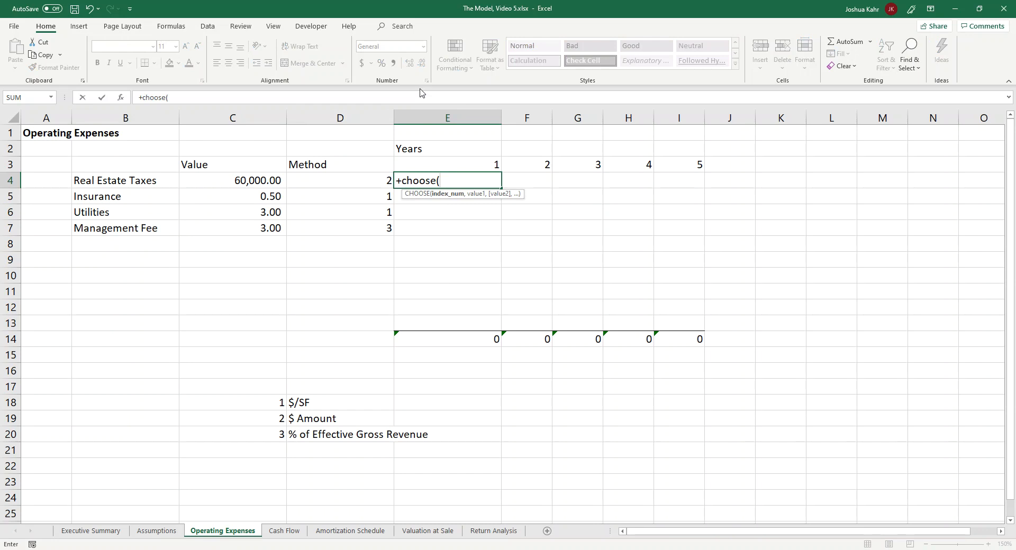
pyautogui.press('Left')
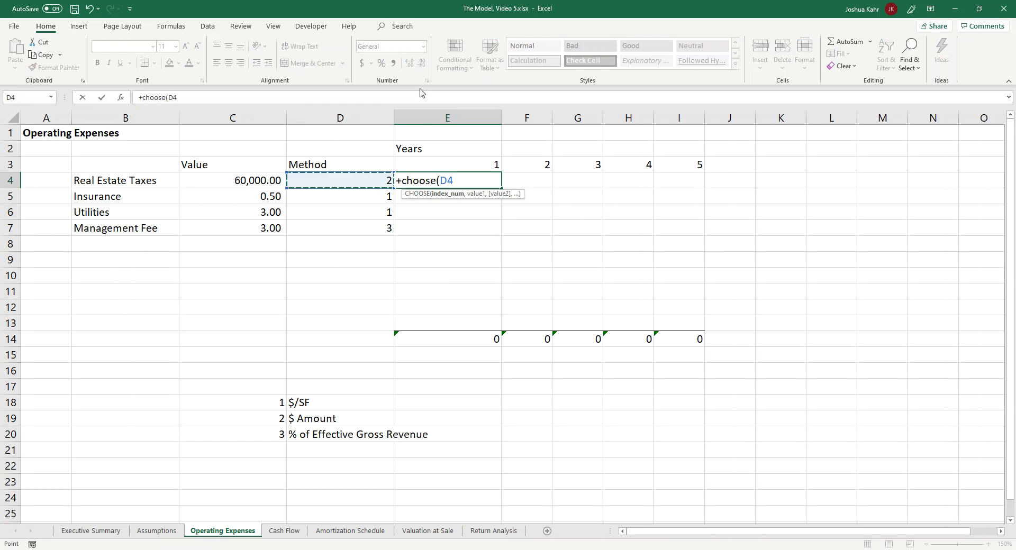
pyautogui.write(',')
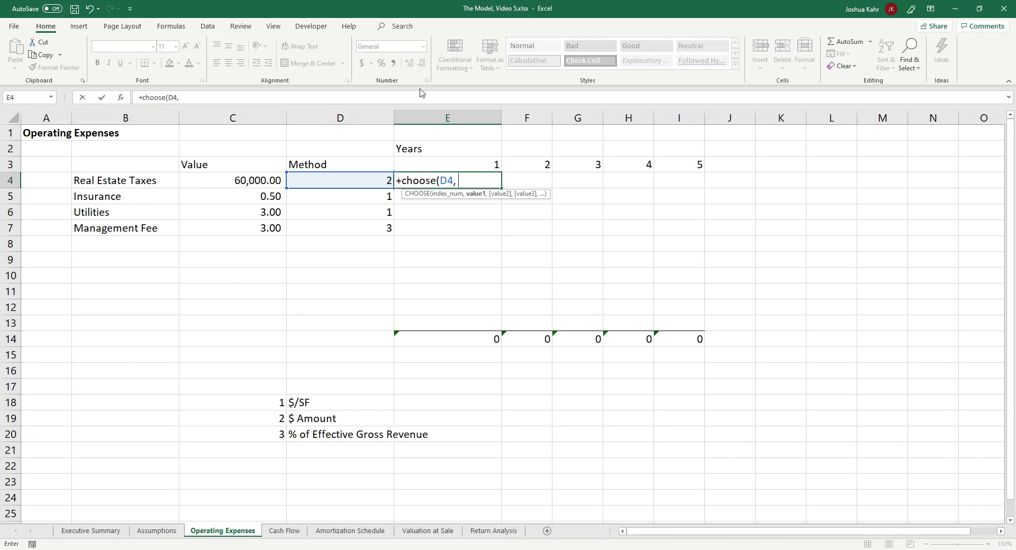
pyautogui.write('a, b, c')
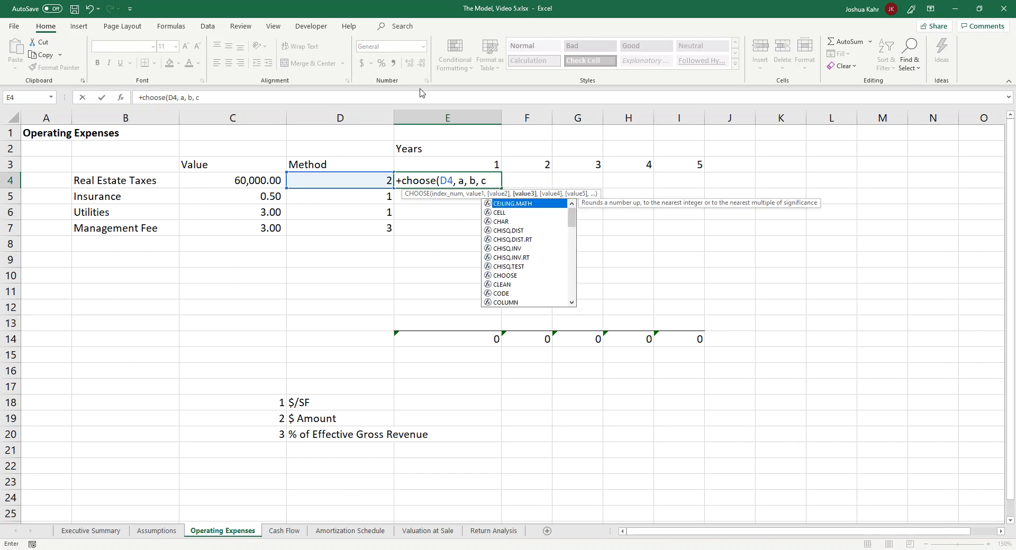
pyautogui.write(')')
pyautogui.press('Return')
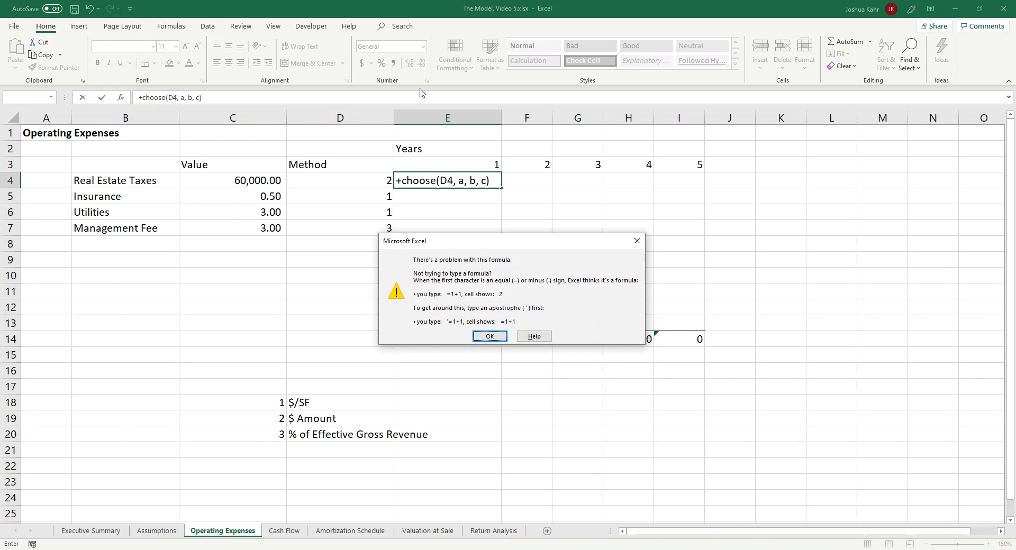
# Step: Put quotation marks around the a, b and c placeholders in E4's CHOOSE formula and enter it
pyautogui.press('Return')
pyautogui.write('"')
pyautogui.press('Right')
pyautogui.write('"')
pyautogui.press('Right')
pyautogui.press('Right')
pyautogui.write('"a"')
pyautogui.press('Right')
pyautogui.write('"')
pyautogui.press('Right')
pyautogui.write('"')
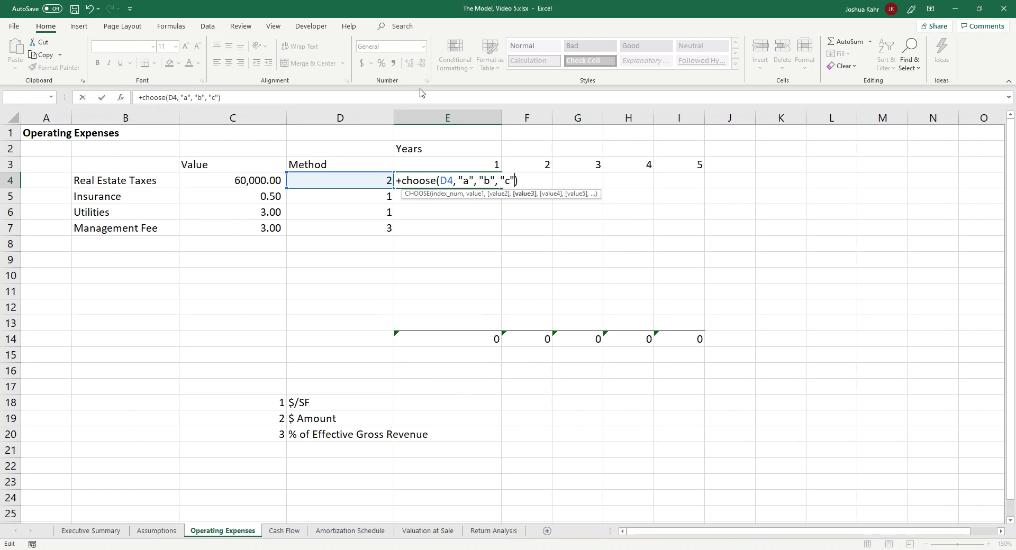
pyautogui.press('Return')
# Step: Test the CHOOSE formula by setting the Real Estate Taxes method in D4 to 1, 2, 3 and then back to 2
pyautogui.press('Up')
pyautogui.press('Left')
pyautogui.write('1')
pyautogui.press('Return')
pyautogui.press('Up')
pyautogui.write('2')
pyautogui.press('Return')
pyautogui.press('Up')
pyautogui.write('3')
pyautogui.press('Return')
pyautogui.press('Up')
pyautogui.write('2')
pyautogui.press('Return')
# Step: Replace the "b" placeholder in E4's CHOOSE formula with a reference to the Real Estate Taxes value in C4
pyautogui.press('Down')
pyautogui.press('Right')
pyautogui.press('Up')
pyautogui.press('Up')
pyautogui.write('+')
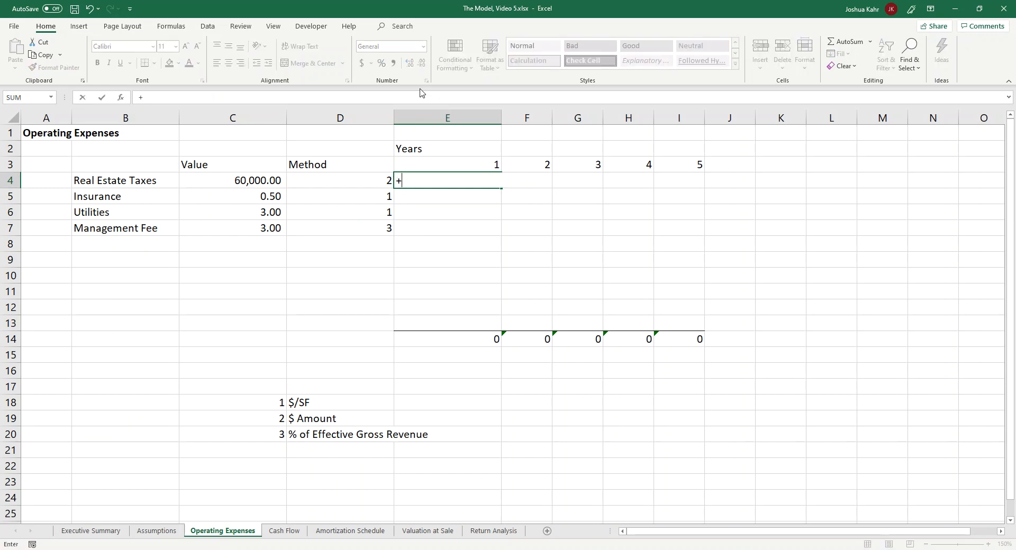
pyautogui.press('Escape')
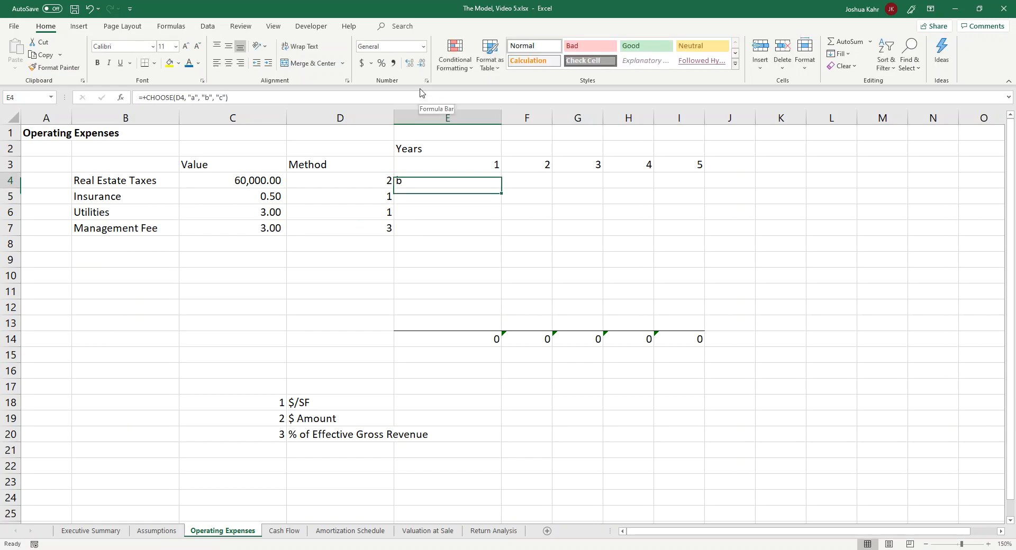
pyautogui.press('F2')
pyautogui.press('Left')
pyautogui.press('Left')
pyautogui.press('Left')
pyautogui.press('Left')
pyautogui.press('Left')
pyautogui.press('Left')
pyautogui.press('Left')
pyautogui.hotkey('shift', 'Right')
pyautogui.hotkey('shift', 'Right')
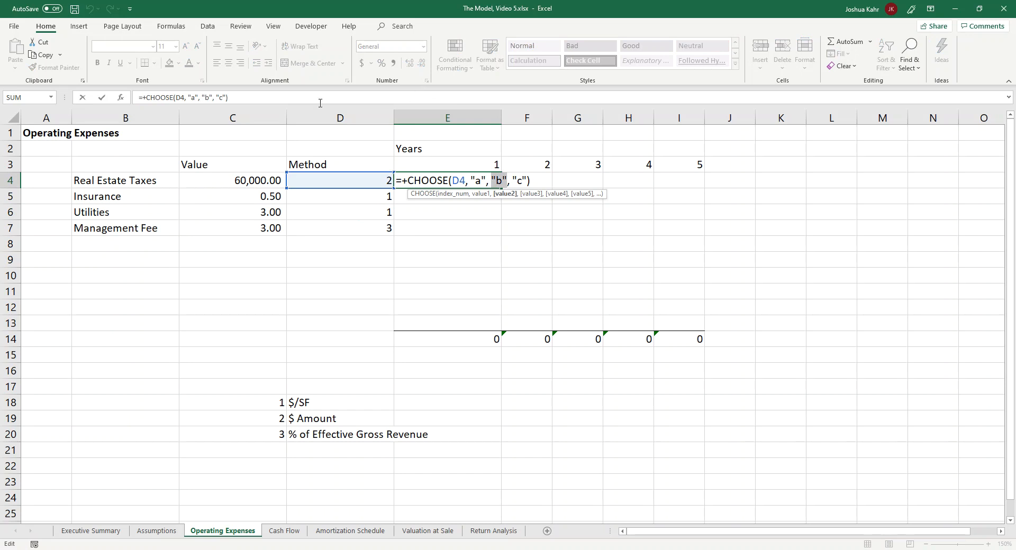
pyautogui.click(249, 182)
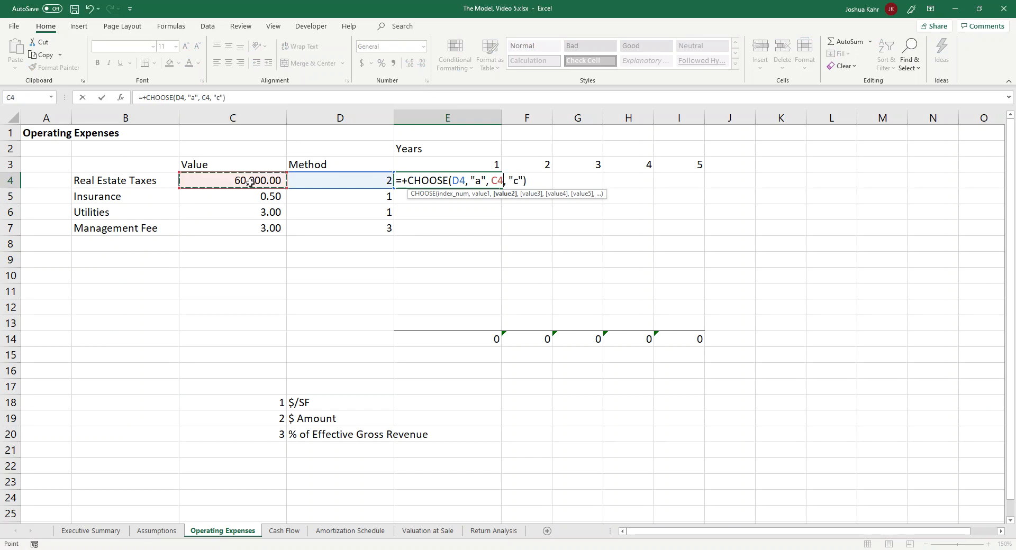
pyautogui.press('Return')
# Step: Copy the CHOOSE formula from E4 to the Insurance row in E5
pyautogui.press('Up')
pyautogui.hotkey('ctrl', 'c')
pyautogui.press('Down')
pyautogui.hotkey('ctrl', 'v')
pyautogui.press('F2')
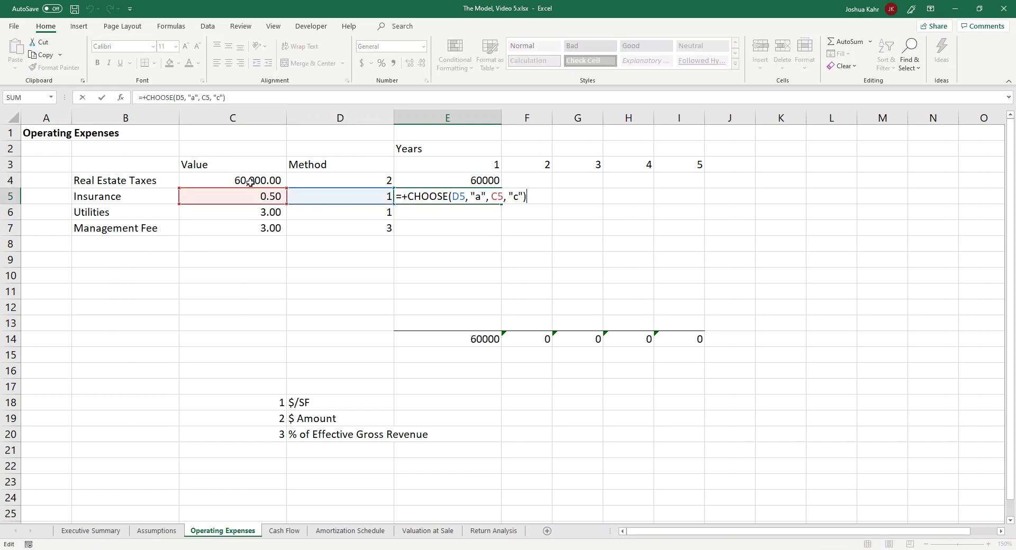
pyautogui.press('Left')
pyautogui.press('Left')
pyautogui.press('Left')
pyautogui.press('Left')
pyautogui.press('Left')
pyautogui.press('Left')
pyautogui.press('Left')
pyautogui.press('Left')
pyautogui.press('Left')
pyautogui.press('Left')
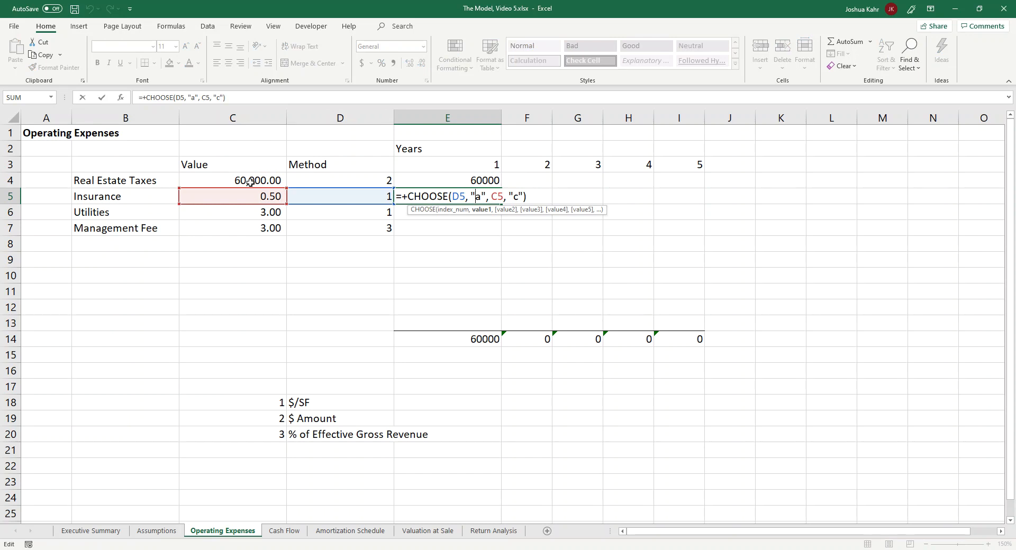
pyautogui.press('Escape')
# Step: Move the three-line calculation method list from C18:D20 to B19:C21
pyautogui.click(340, 376)
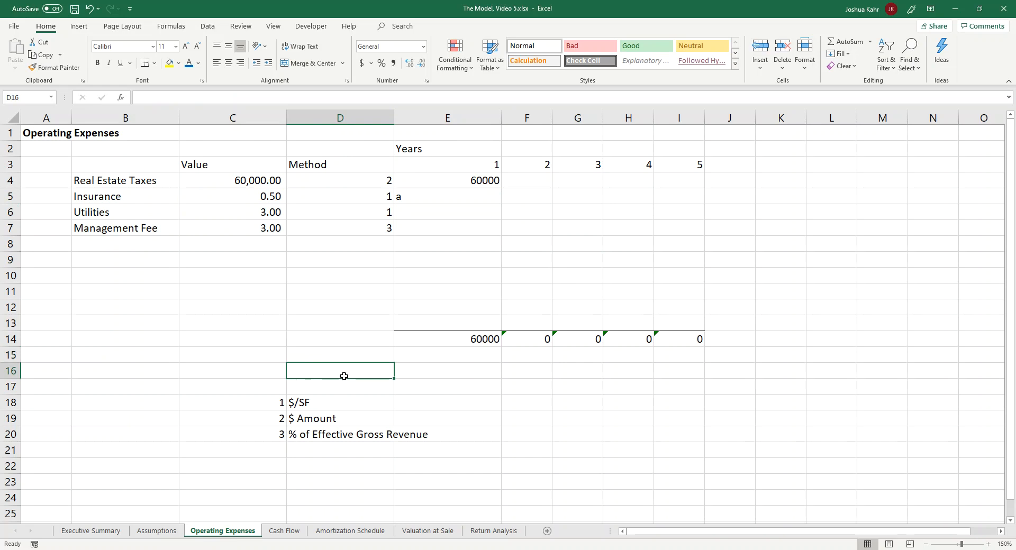
pyautogui.press('Down')
pyautogui.press('Down')
pyautogui.press('Down')
pyautogui.press('Down')
pyautogui.press('Down')
pyautogui.press('Down')
pyautogui.press('Up')
pyautogui.press('Up')
pyautogui.press('Up')
pyautogui.press('Up')
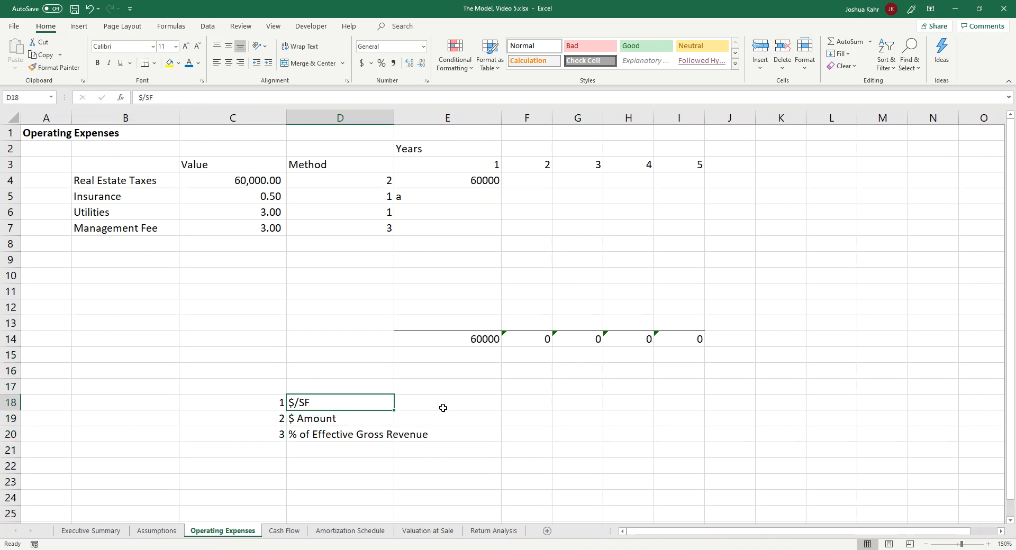
pyautogui.press('Left')
pyautogui.hotkey('shift', 'Down')
pyautogui.hotkey('shift', 'Down')
pyautogui.hotkey('shift', 'Right')
pyautogui.hotkey('ctrl', 'c')
pyautogui.press('Left')
pyautogui.press('Up')
pyautogui.press('Up')
pyautogui.press('Up')
pyautogui.press('Down')
pyautogui.press('Down')
pyautogui.press('Down')
pyautogui.press('Down')
pyautogui.hotkey('ctrl', 'v')
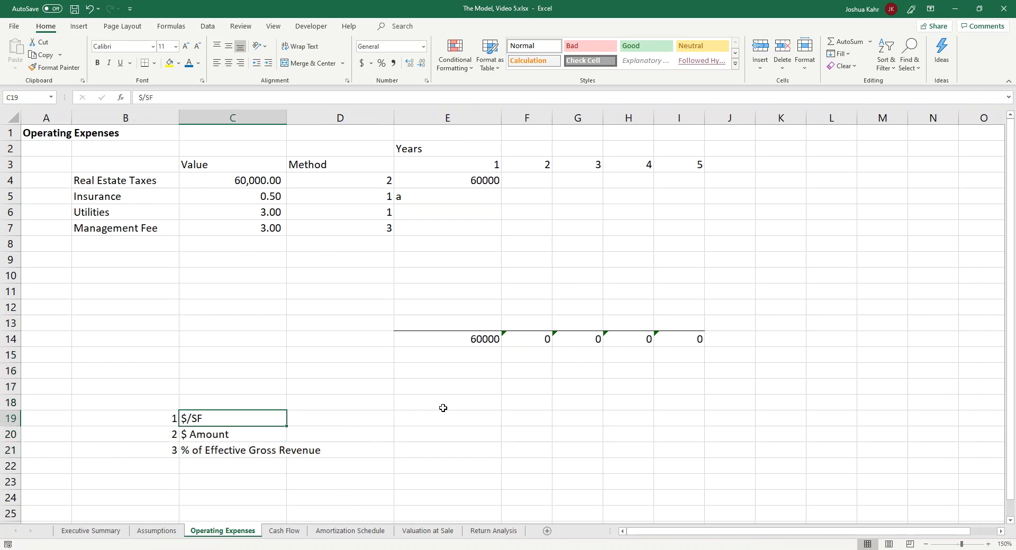
# Step: Insert five blank rows above the Years row, below the Operating Expenses title
pyautogui.press('Right')
pyautogui.press('Right')
pyautogui.press('Right')
pyautogui.click(11, 148)
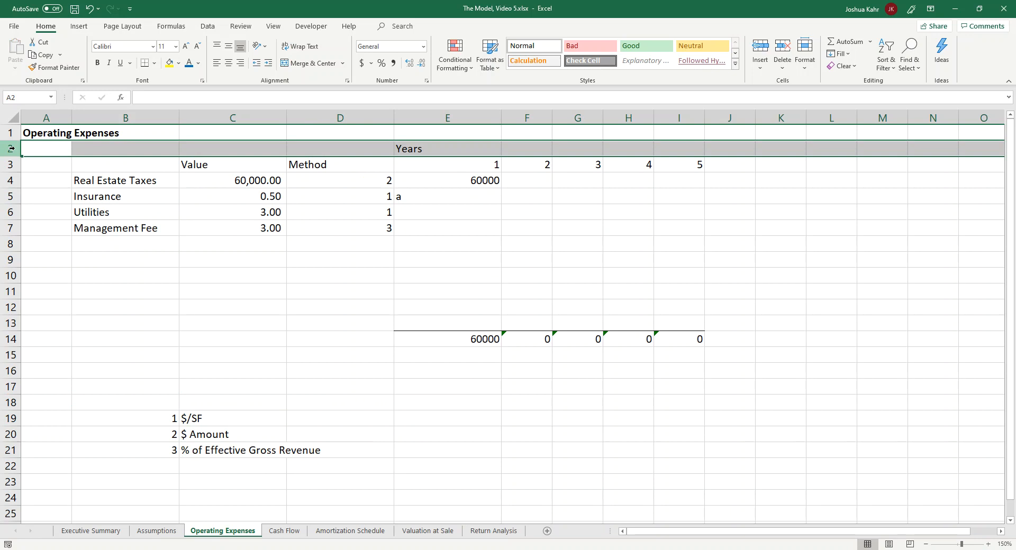
pyautogui.hotkey('ctrl', 'shift', '+')
pyautogui.hotkey('ctrl', 'shift', '+')
pyautogui.hotkey('ctrl', 'shift', '+')
pyautogui.hotkey('ctrl', 'shift', '+')
pyautogui.hotkey('ctrl', 'shift', '+')
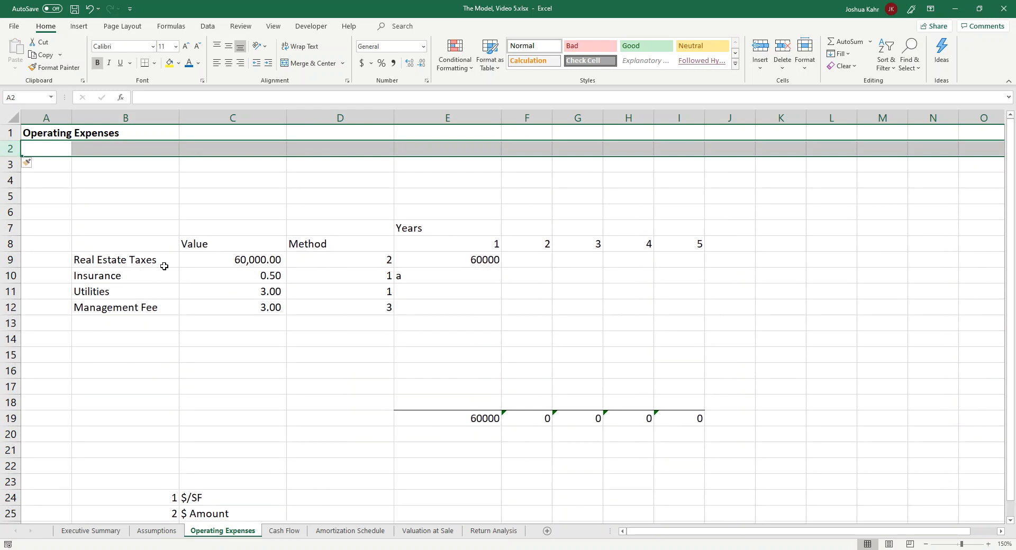
# Step: Move the calculation method list from B24:C26 to B3:C5, beneath the sheet title
pyautogui.scroll(-1, 170, 297)
pyautogui.moveTo(174, 449); pyautogui.dragTo(233, 480)
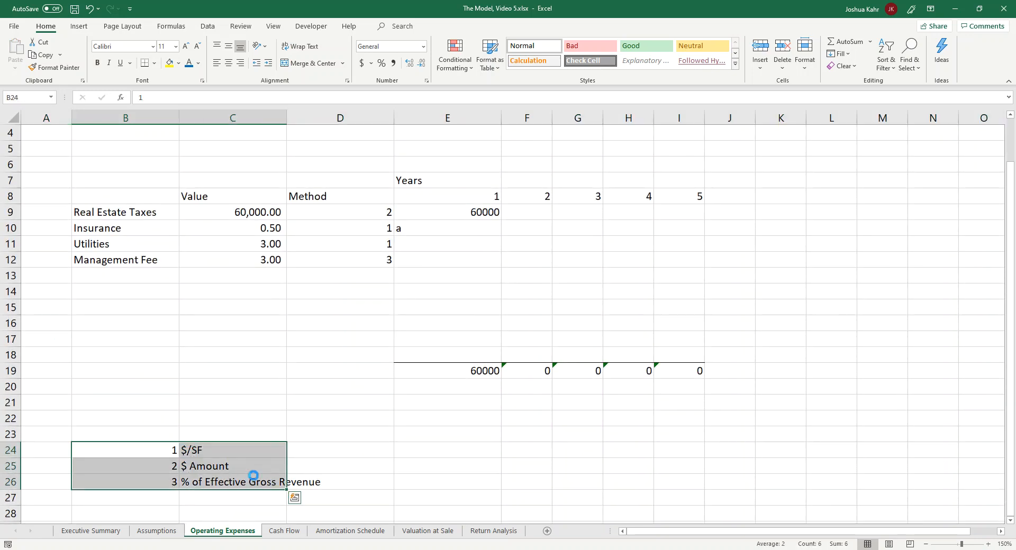
pyautogui.hotkey('ctrl', 'c')
pyautogui.scroll(1, 257, 370)
pyautogui.click(158, 144)
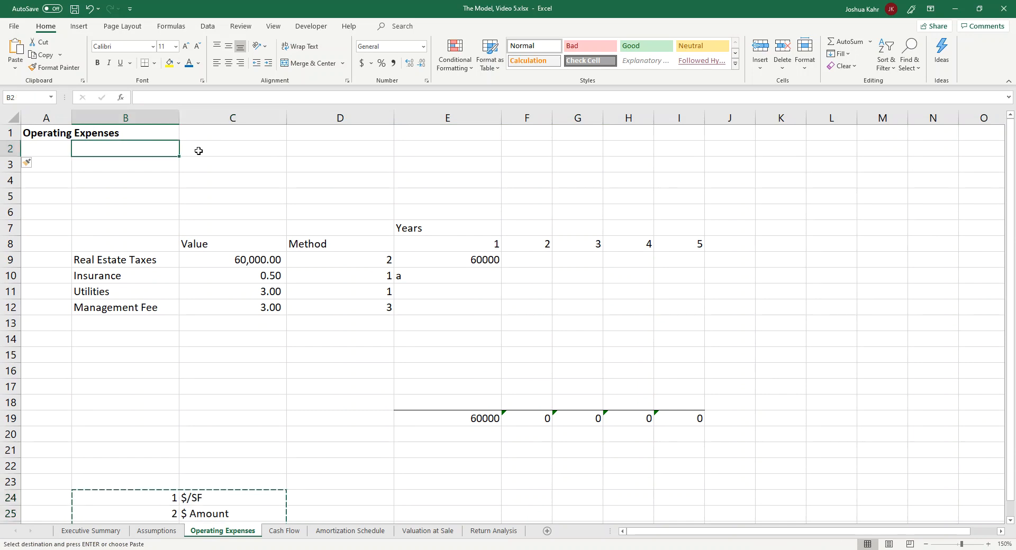
pyautogui.click(166, 161)
pyautogui.hotkey('ctrl', 'v')
pyautogui.click(444, 337)
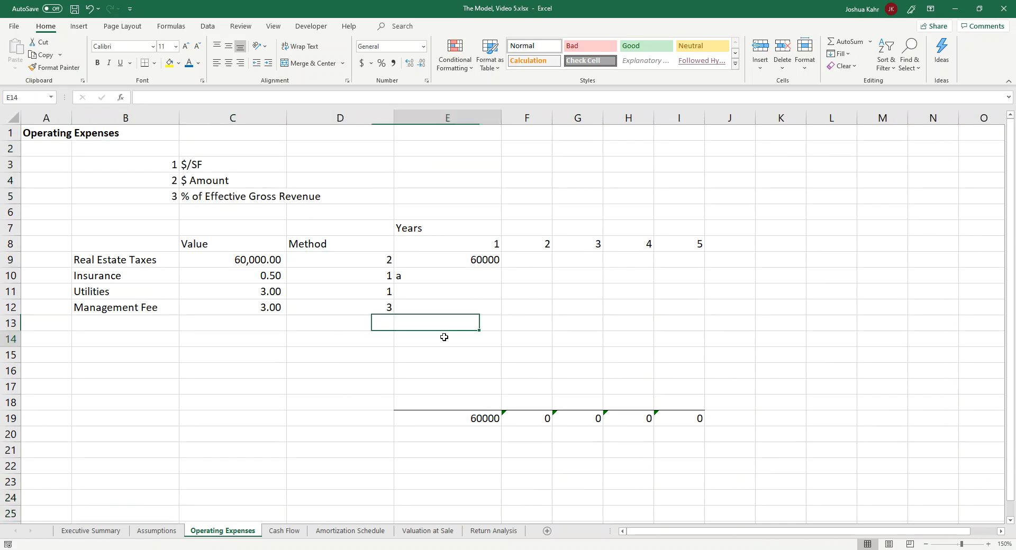
pyautogui.press('Down')
pyautogui.press('Down')
pyautogui.press('Down')
pyautogui.press('Down')
pyautogui.press('Down')
pyautogui.press('Down')
pyautogui.press('Down')
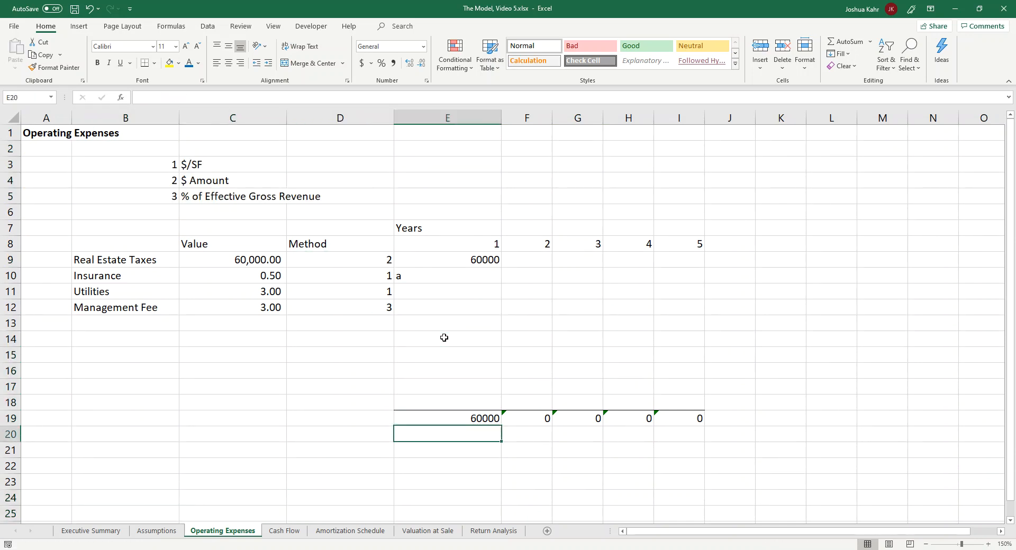
pyautogui.press('Left')
pyautogui.press('Left')
pyautogui.press('Up')
pyautogui.press('Up')
pyautogui.press('Up')
pyautogui.press('Up')
pyautogui.press('Up')
pyautogui.press('Up')
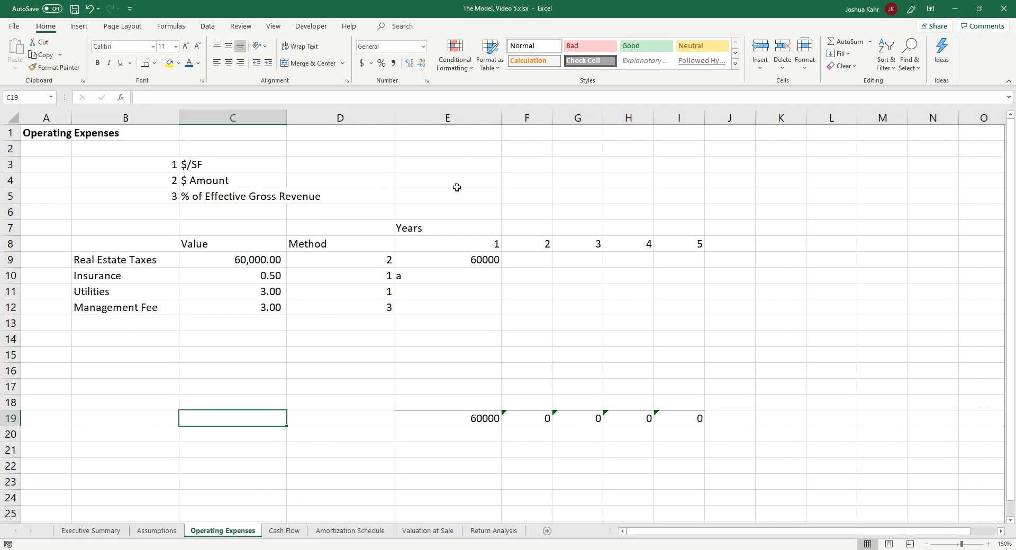
# Step: Label E3 SF and link F3 to the square footage in cell D5 of the Assumptions sheet
pyautogui.click(452, 170)
pyautogui.write('SF')
pyautogui.press('Tab')
pyautogui.write('+')
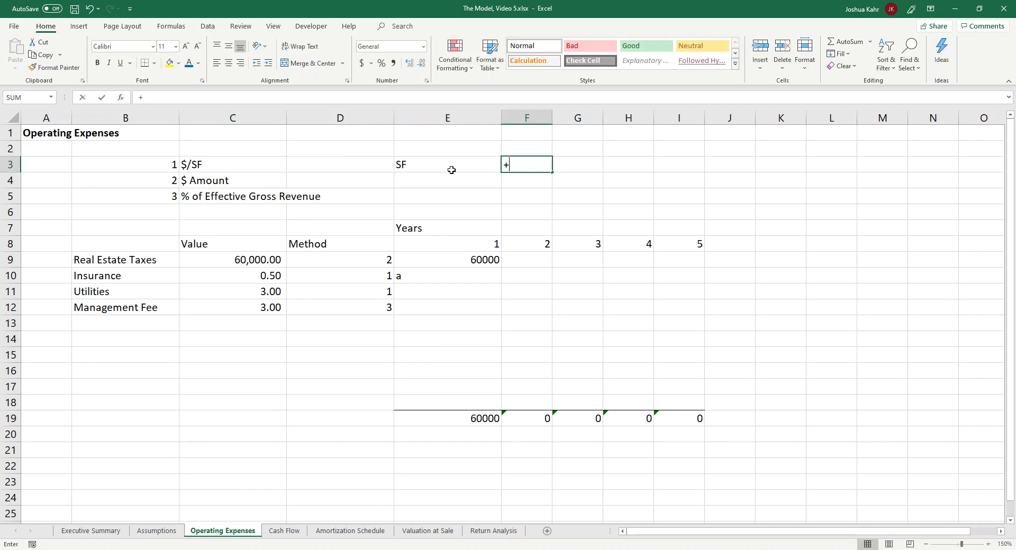
pyautogui.click(156, 531)
pyautogui.click(268, 193)
pyautogui.press('Return')
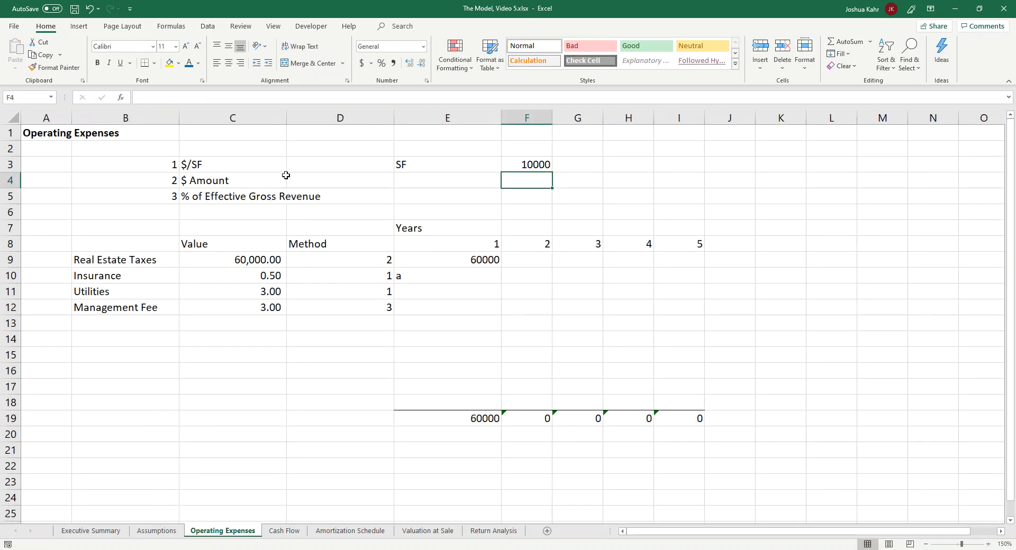
# Step: Format the SF figure in F3 with the comma number style and no decimal places
pyautogui.click(517, 165)
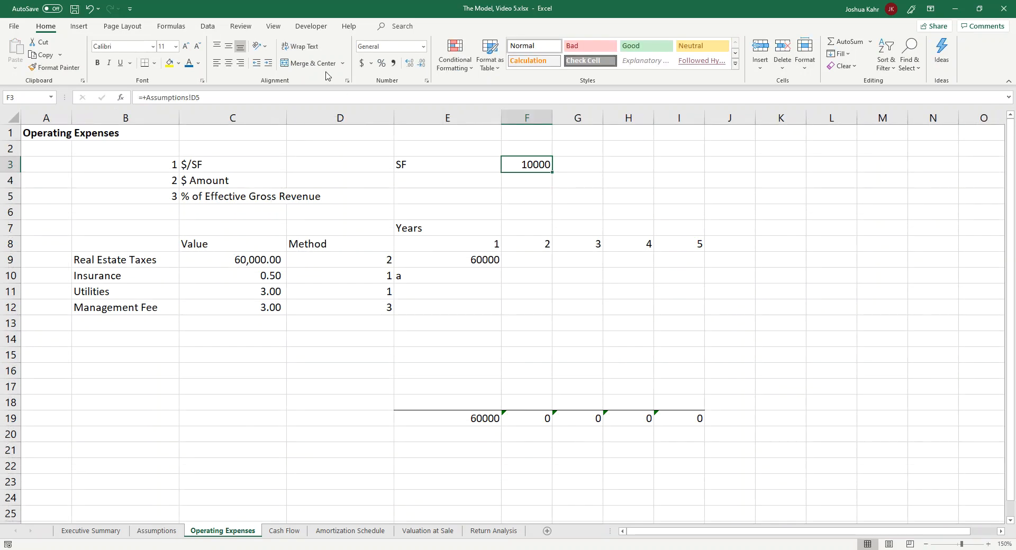
pyautogui.click(393, 63)
pyautogui.click(422, 63)
pyautogui.click(422, 64)
# Step: Enter the label EGR in E5, on the % of Effective Gross Revenue row
pyautogui.click(439, 182)
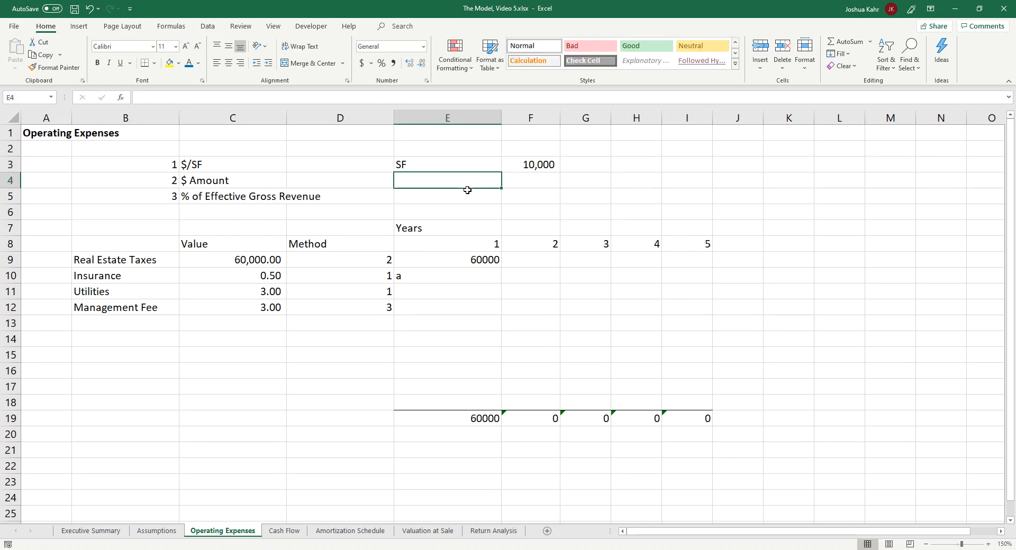
pyautogui.click(187, 197)
pyautogui.click(171, 196)
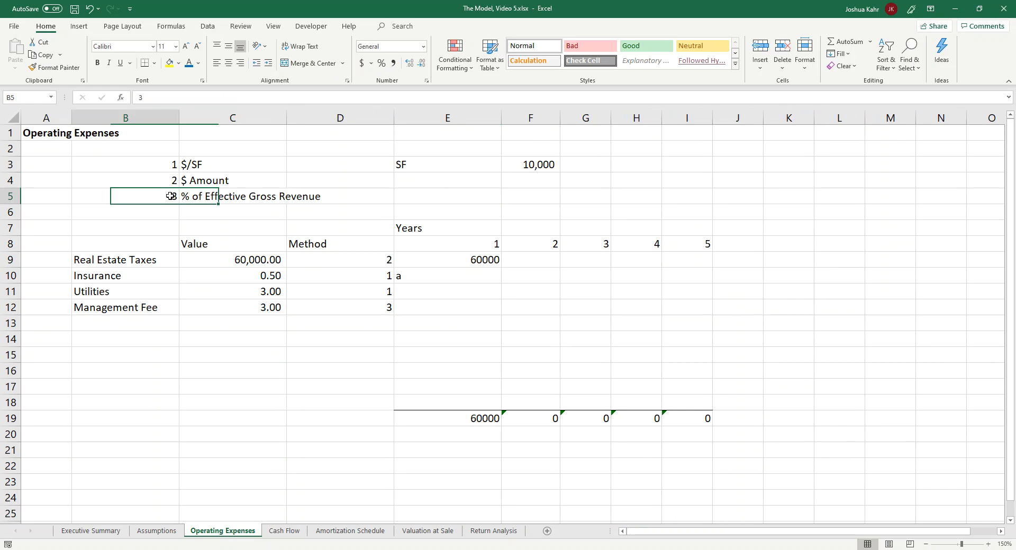
pyautogui.click(421, 196)
pyautogui.write('EGR')
pyautogui.press('Tab')
pyautogui.write('=')
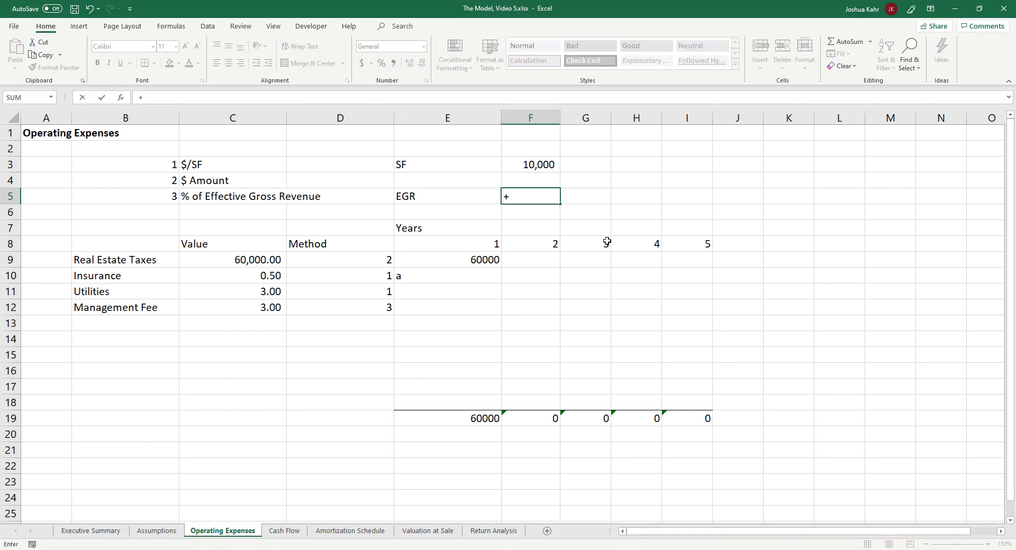
pyautogui.press('Escape')
# Step: Move the EGR label from E5 to D5
pyautogui.press('Return')
pyautogui.press('Left')
pyautogui.press('Up')
pyautogui.press('Right')
pyautogui.hotkey('ctrl', 'x')
pyautogui.press('Left')
pyautogui.hotkey('ctrl', 'v')
pyautogui.press('Right')
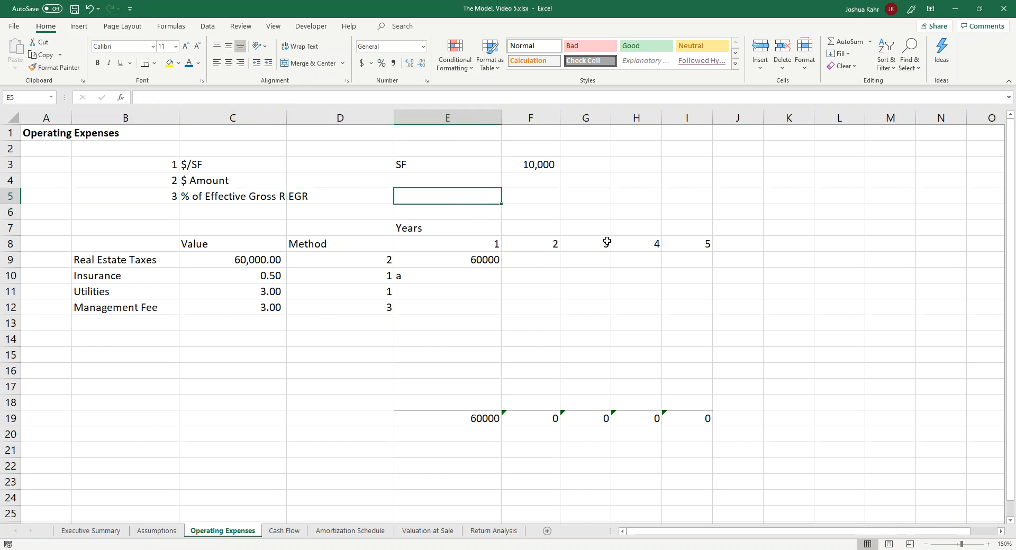
# Step: Widen column C to show more of the % of Effective Gross Revenue text
pyautogui.click(283, 119)
pyautogui.moveTo(286, 118); pyautogui.dragTo(308, 118)
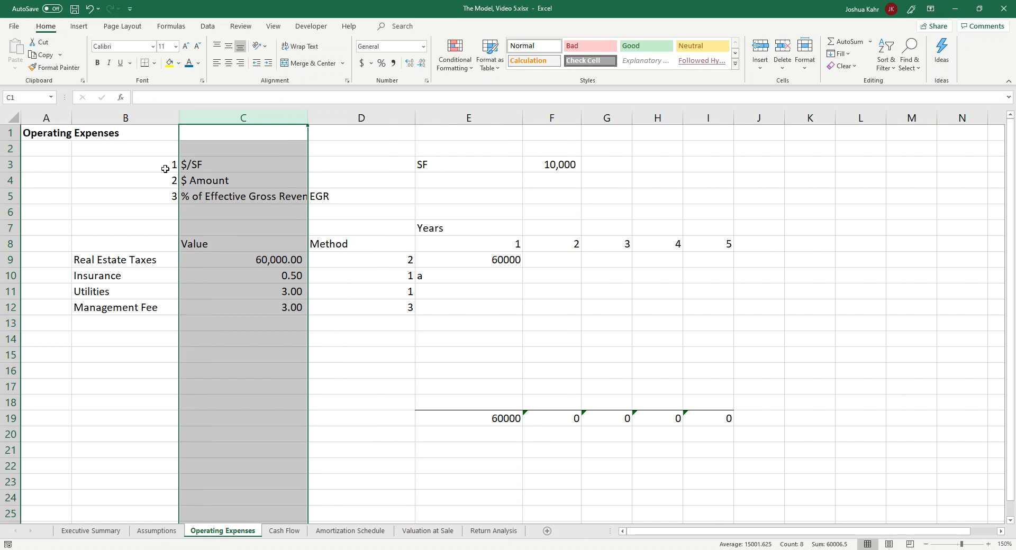
pyautogui.moveTo(168, 165); pyautogui.dragTo(169, 198)
pyautogui.click(470, 197)
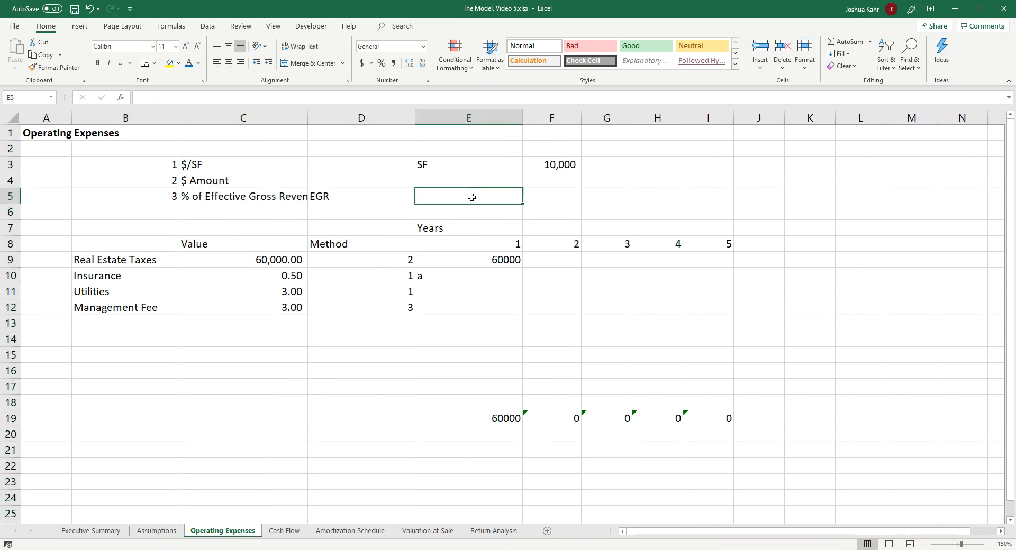
# Step: Link E5 to the year 1 Effective Gross Revenue on the Cash Flow sheet and fill it across to I5
pyautogui.write('+')
pyautogui.click(284, 531)
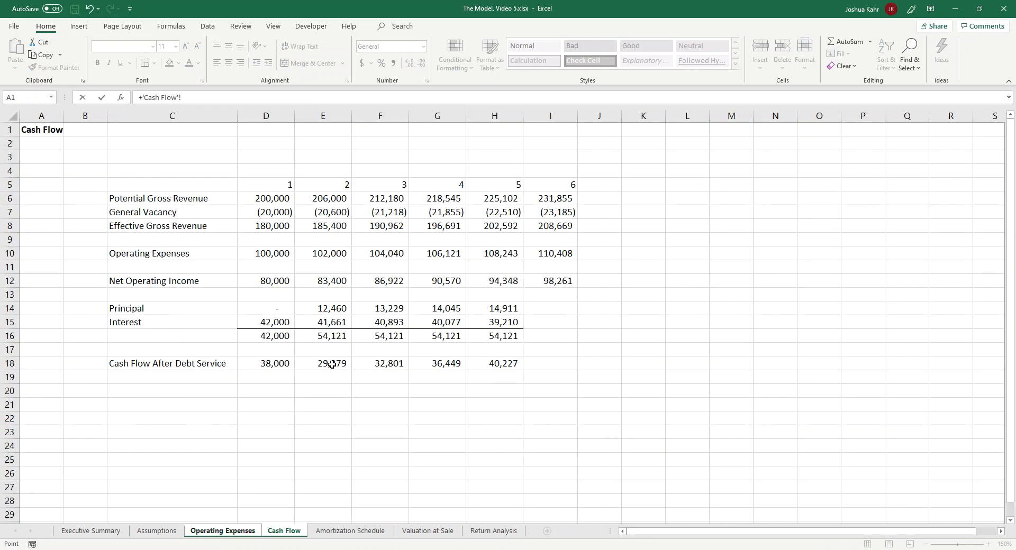
pyautogui.click(281, 230)
pyautogui.press('Return')
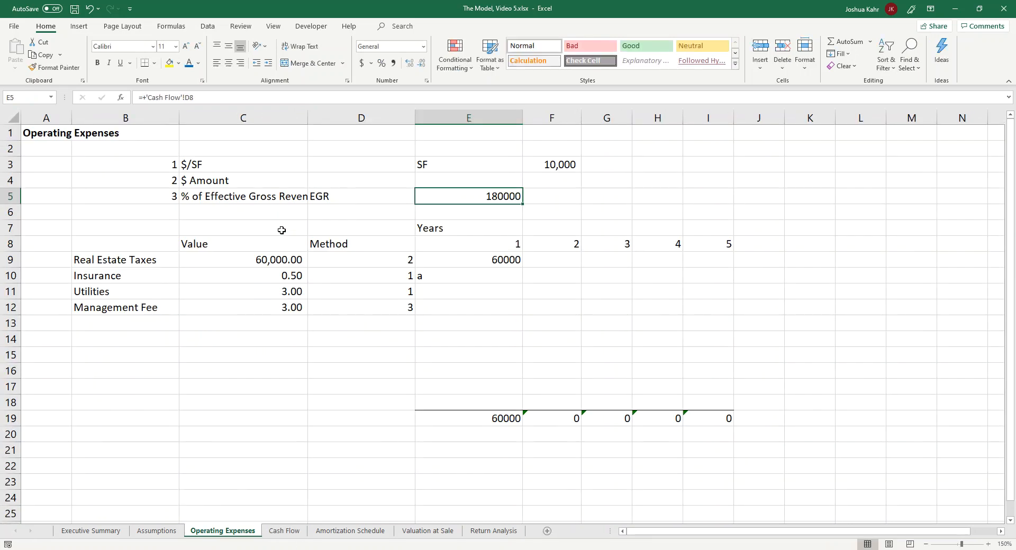
pyautogui.moveTo(524, 206); pyautogui.dragTo(703, 197)
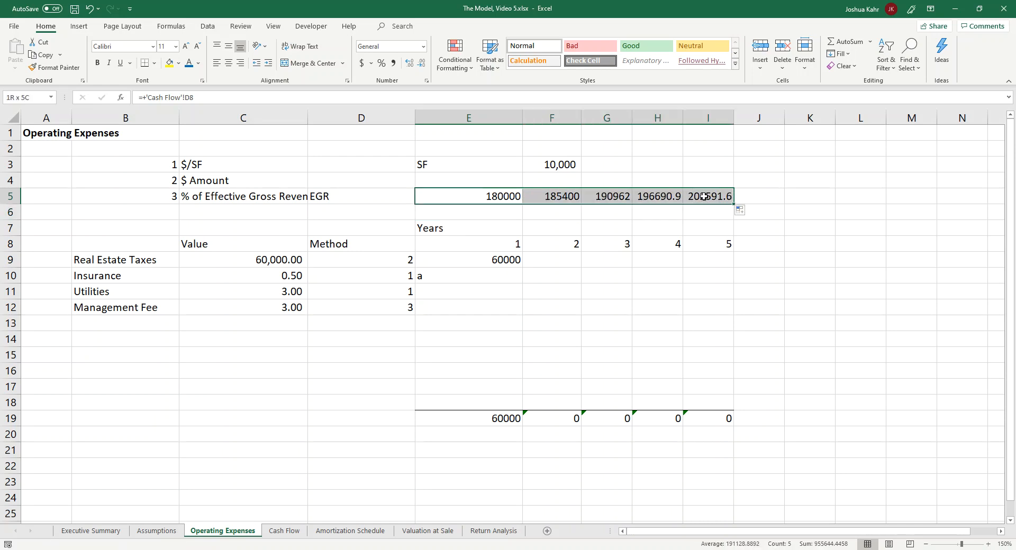
# Step: Format the EGR figures in E5:I5 with the comma number style and no decimal places
pyautogui.click(392, 62)
pyautogui.click(420, 63)
pyautogui.click(420, 63)
pyautogui.click(465, 163)
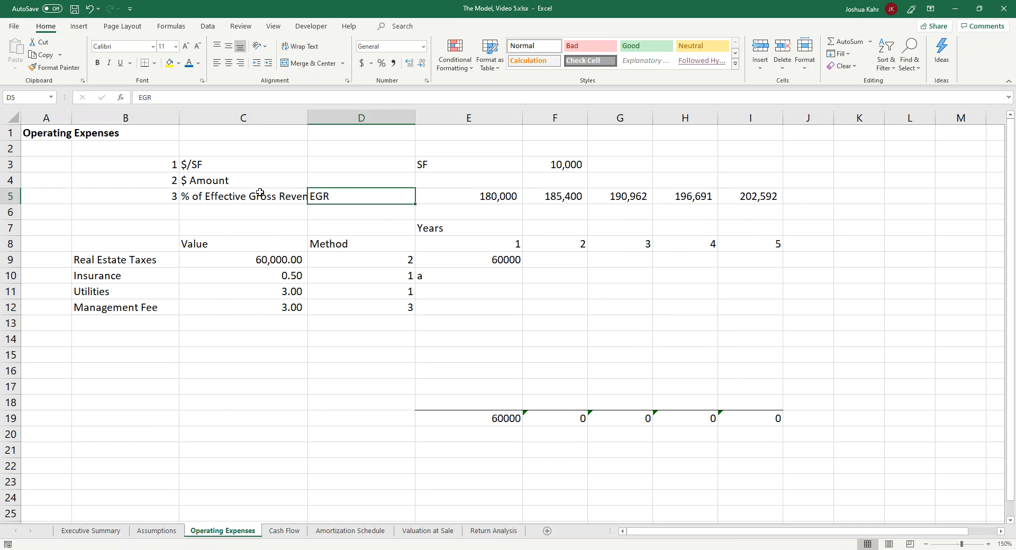
# Step: Widen column C so the full % of Effective Gross Revenue text fits
pyautogui.moveTo(160, 164); pyautogui.dragTo(251, 204)
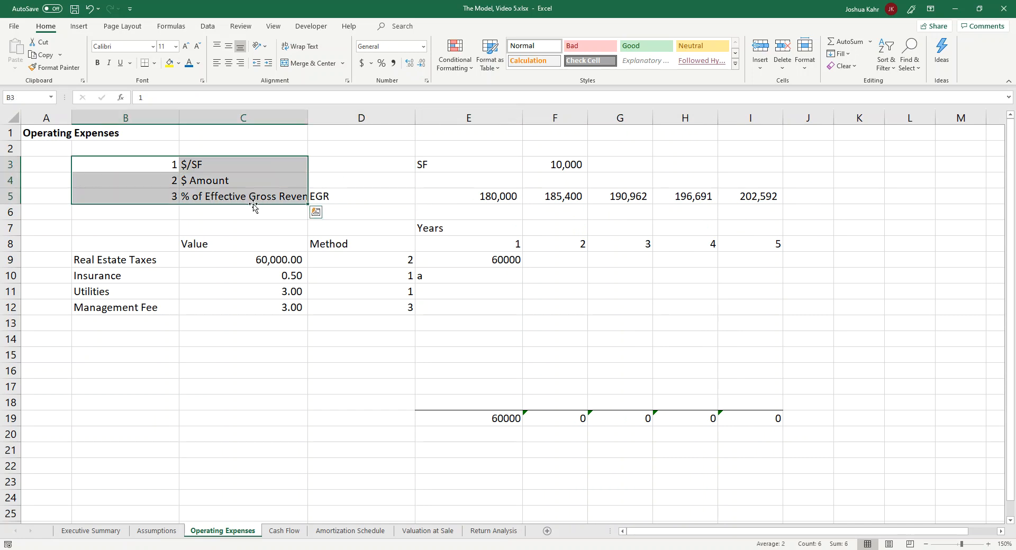
pyautogui.moveTo(309, 121); pyautogui.dragTo(340, 121)
pyautogui.click(450, 232)
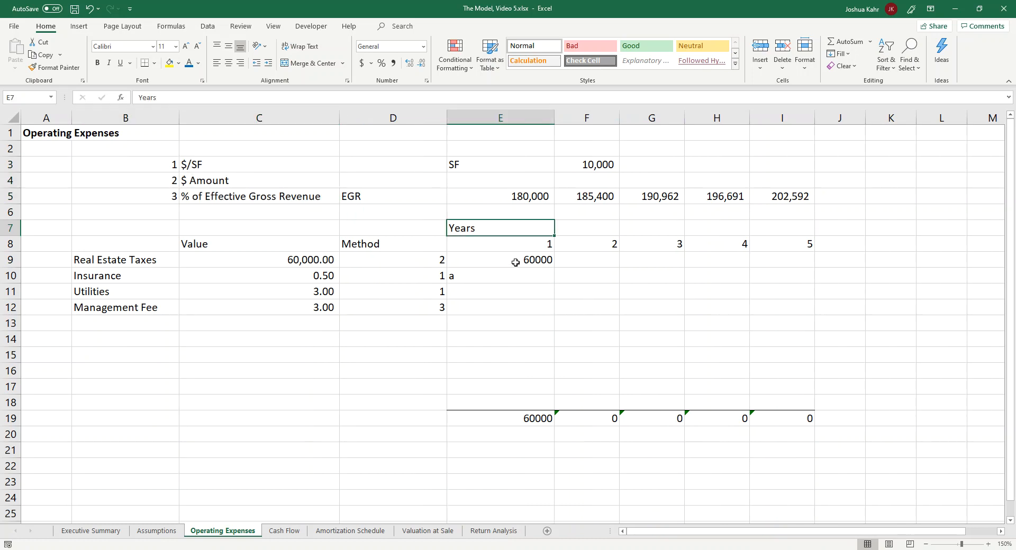
# Step: Review the three numbered calculation methods in B3:C5
pyautogui.press('Up')
pyautogui.press('Up')
pyautogui.press('Left')
pyautogui.press('Left')
pyautogui.press('Left')
pyautogui.press('Up')
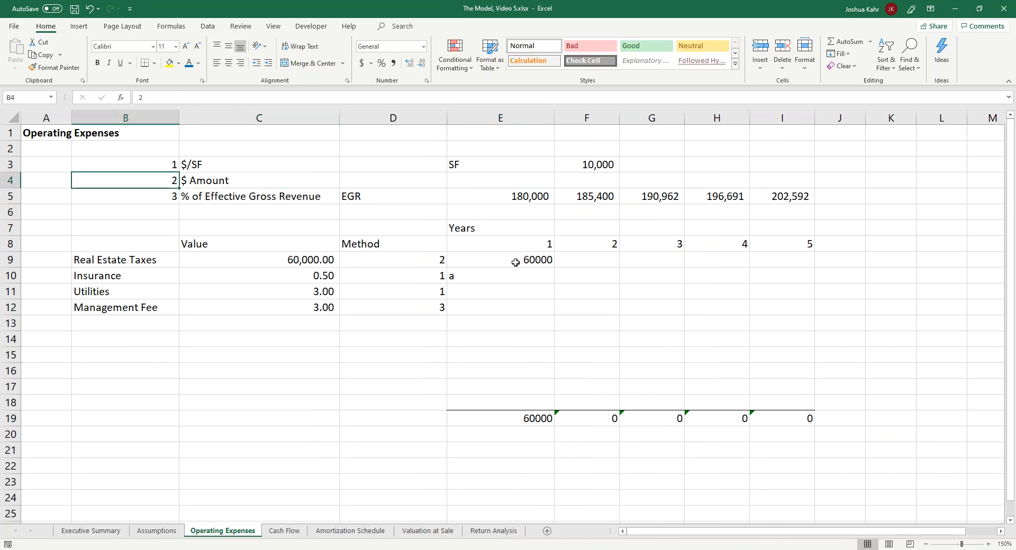
pyautogui.press('Up')
pyautogui.hotkey('shift', 'Down')
pyautogui.hotkey('shift', 'Down')
pyautogui.hotkey('shift', 'Right')
pyautogui.hotkey('shift', 'Right')
pyautogui.hotkey('shift', 'Left')
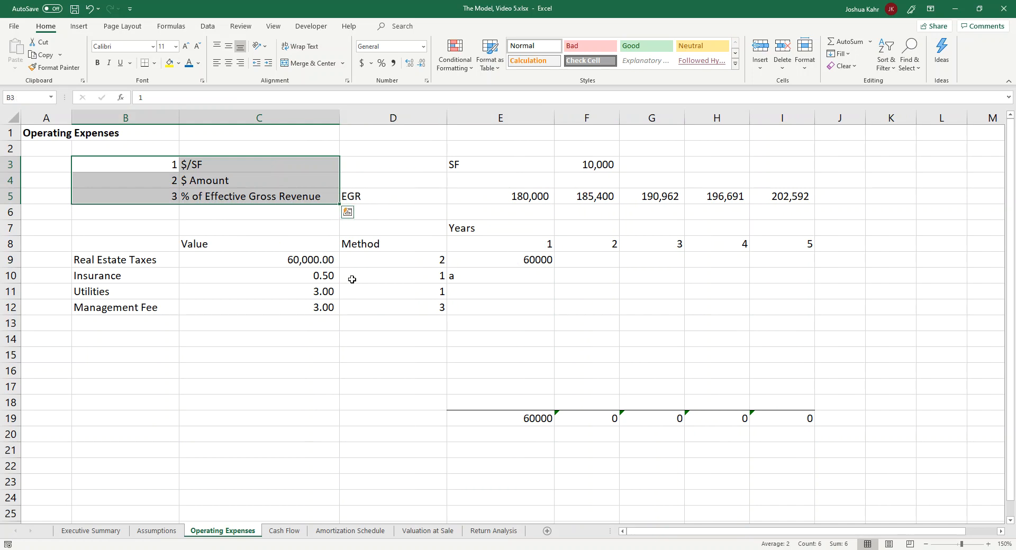
pyautogui.click(10, 212)
pyautogui.click(422, 285)
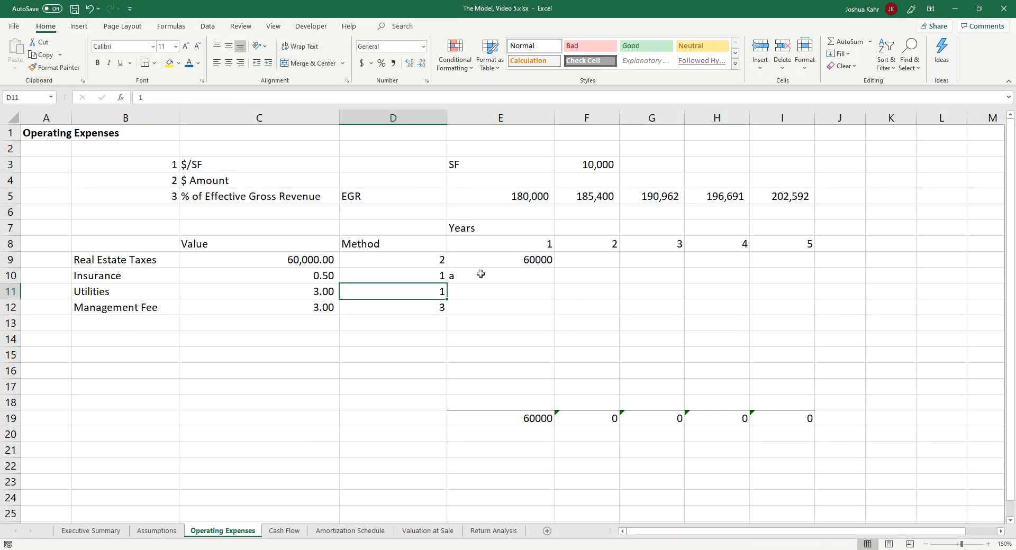
# Step: Replace the "a" argument of the Insurance CHOOSE formula in E10 with C10*$F$3
pyautogui.click(509, 273)
pyautogui.press('F2')
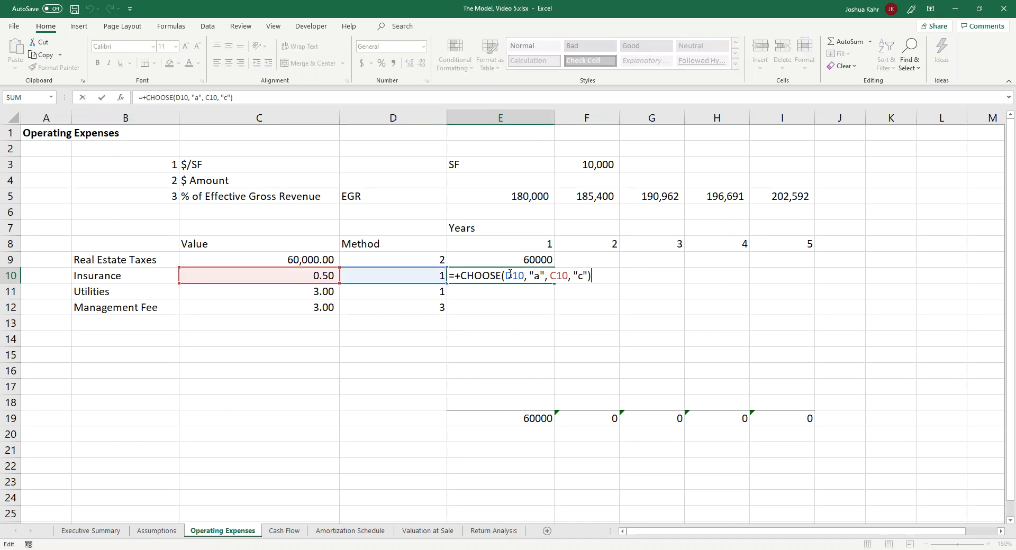
pyautogui.click(521, 275)
pyautogui.doubleClick(512, 276)
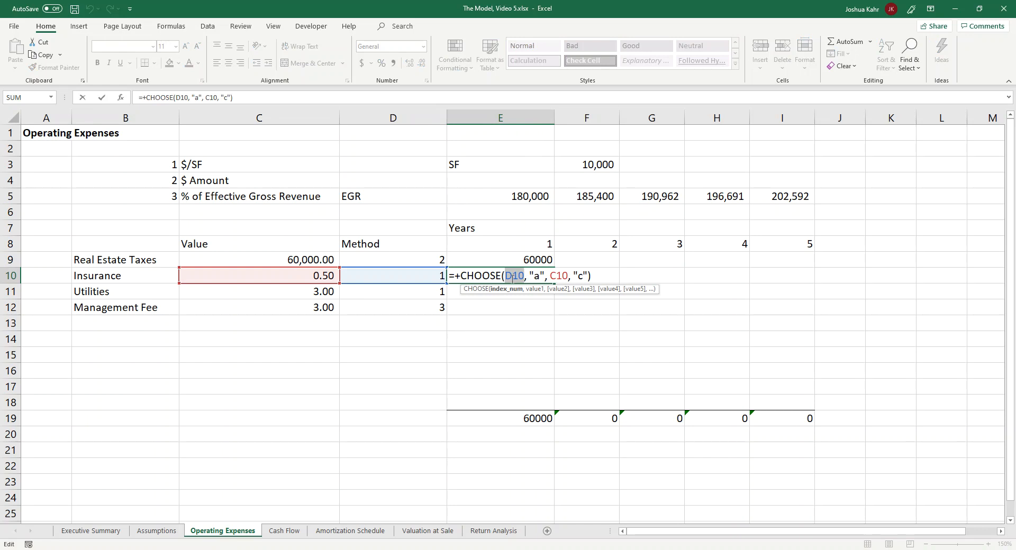
pyautogui.moveTo(528, 276); pyautogui.dragTo(546, 276)
pyautogui.click(329, 276)
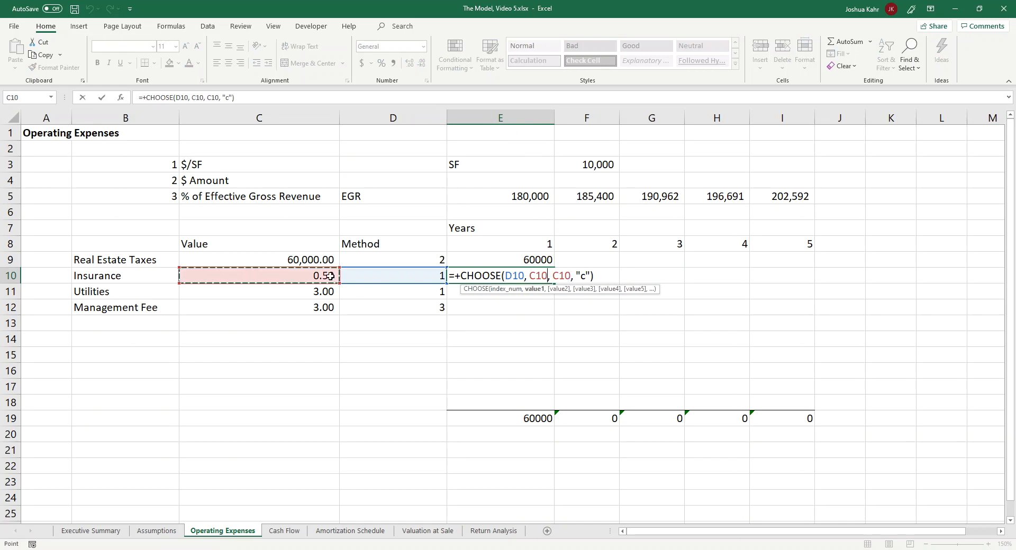
pyautogui.write('*')
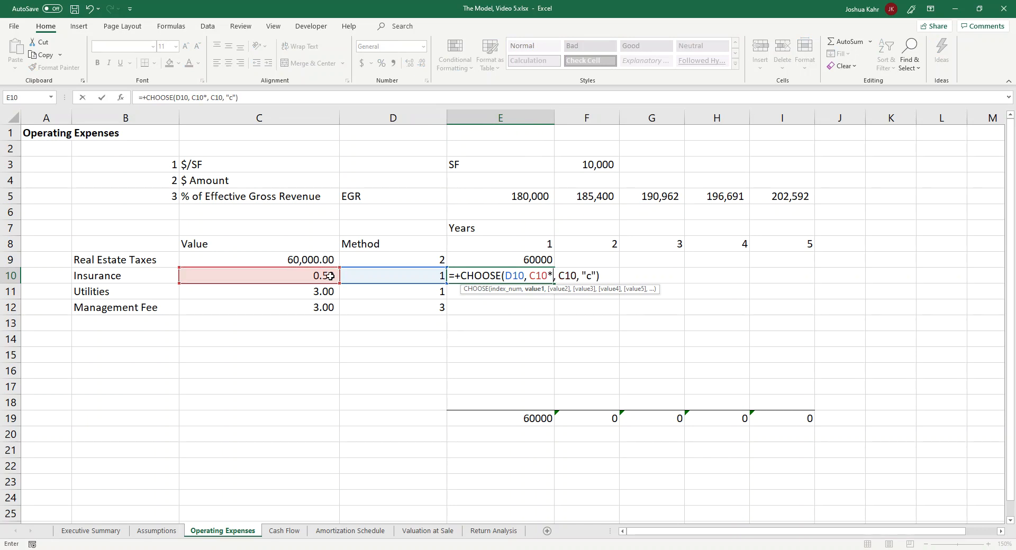
pyautogui.click(584, 168)
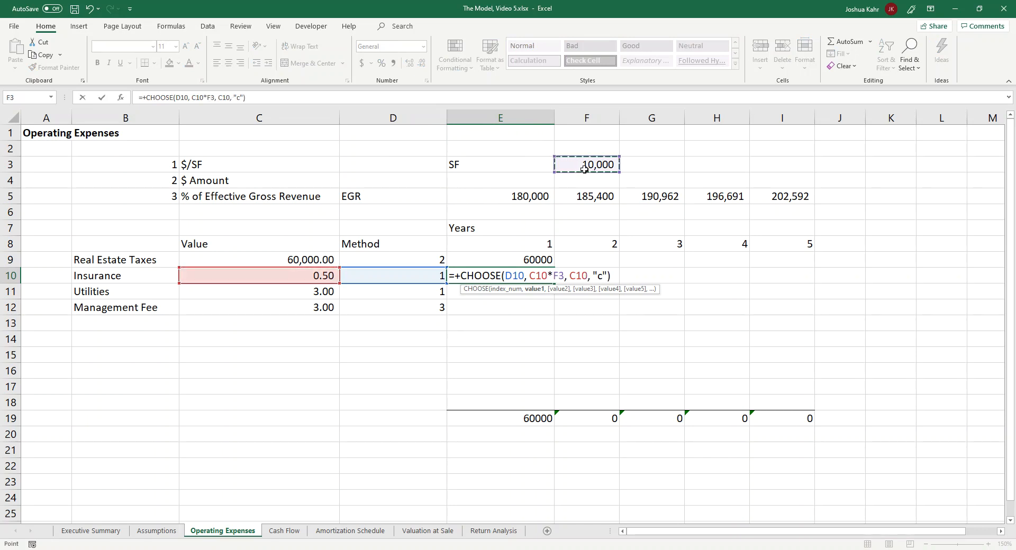
pyautogui.press('F4')
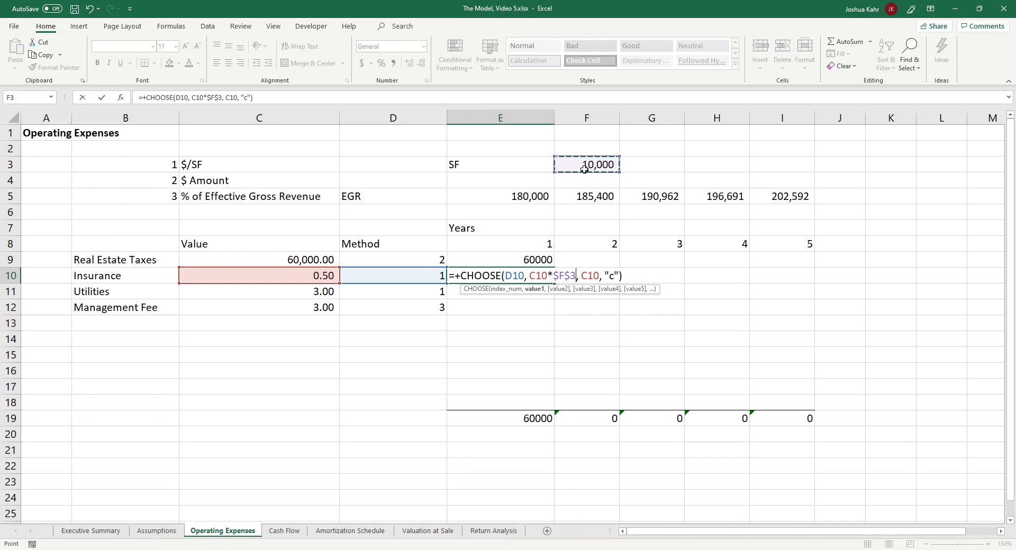
pyautogui.press('Return')
# Step: Copy the Insurance CHOOSE formula down to the Utilities and Management Fee rows in E11 and E12
pyautogui.press('Up')
pyautogui.hotkey('ctrl', 'c')
pyautogui.press('Down')
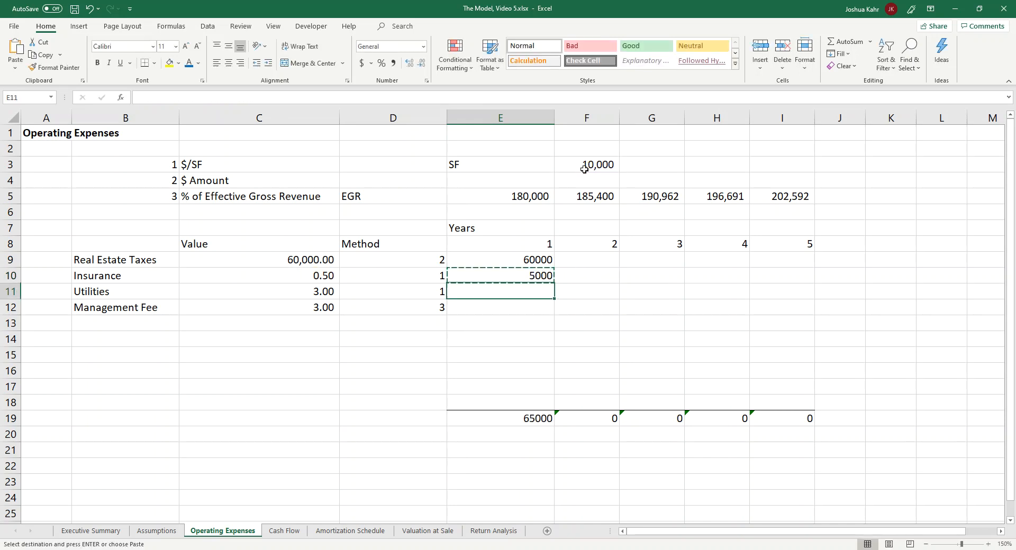
pyautogui.hotkey('ctrl', 'v')
pyautogui.press('Down')
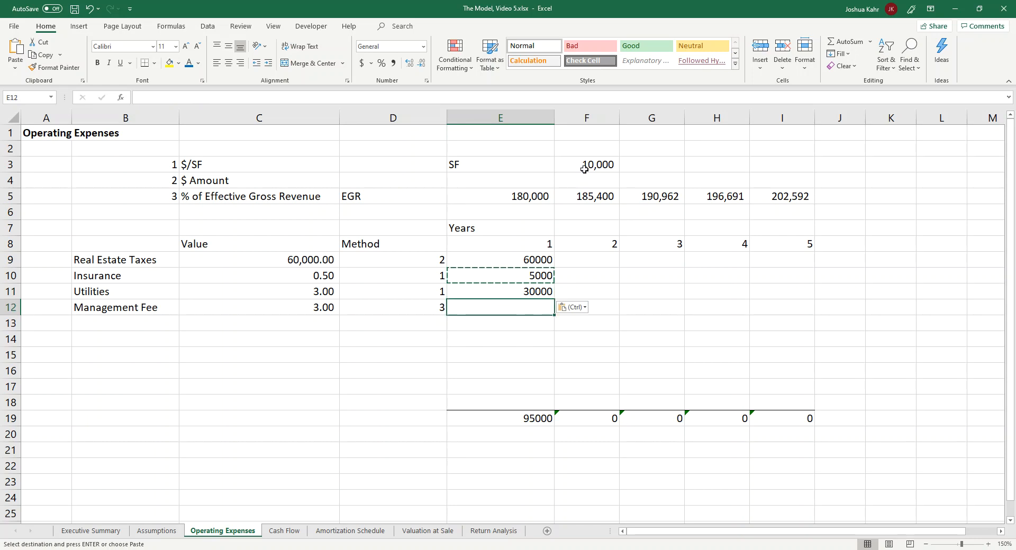
pyautogui.press('F2')
pyautogui.press('Escape')
pyautogui.press('Up')
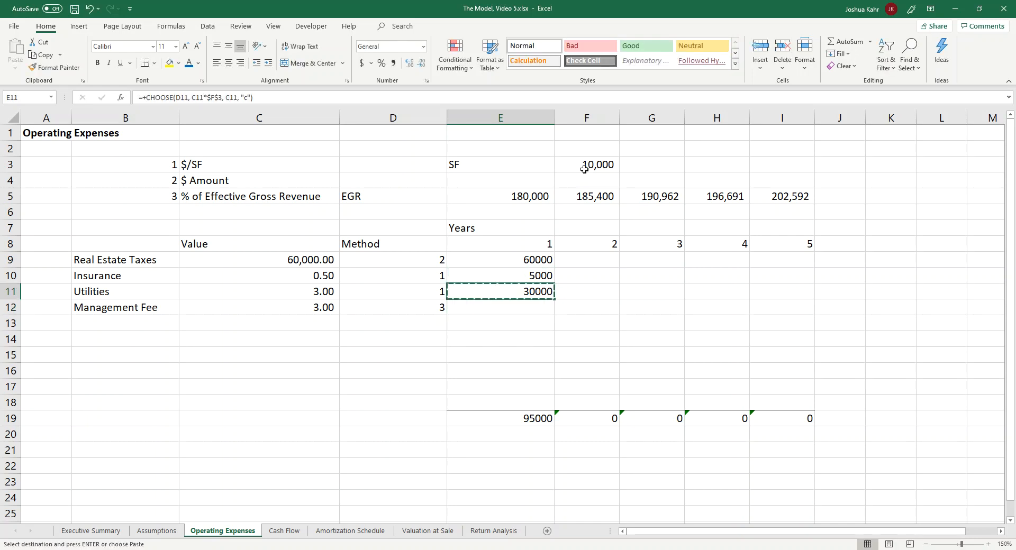
pyautogui.hotkey('ctrl', 'c')
pyautogui.press('Down')
pyautogui.hotkey('ctrl', 'v')
# Step: Replace the "c" argument of the Management Fee formula in E12 with C12/100*E5
pyautogui.press('F2')
pyautogui.press('Left')
pyautogui.press('Left')
pyautogui.press('Left')
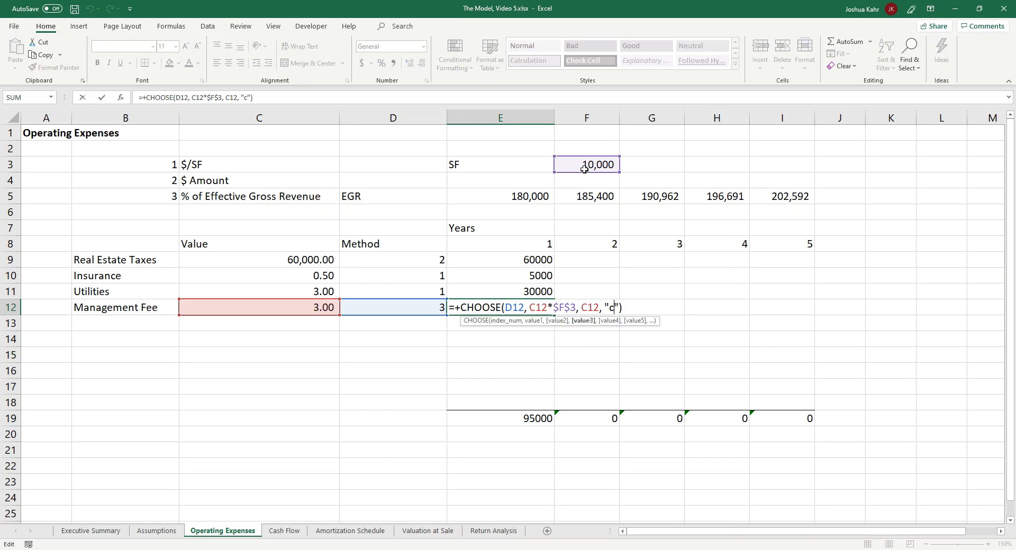
pyautogui.hotkey('shift', 'Right')
pyautogui.hotkey('shift', 'Right')
pyautogui.click(323, 307)
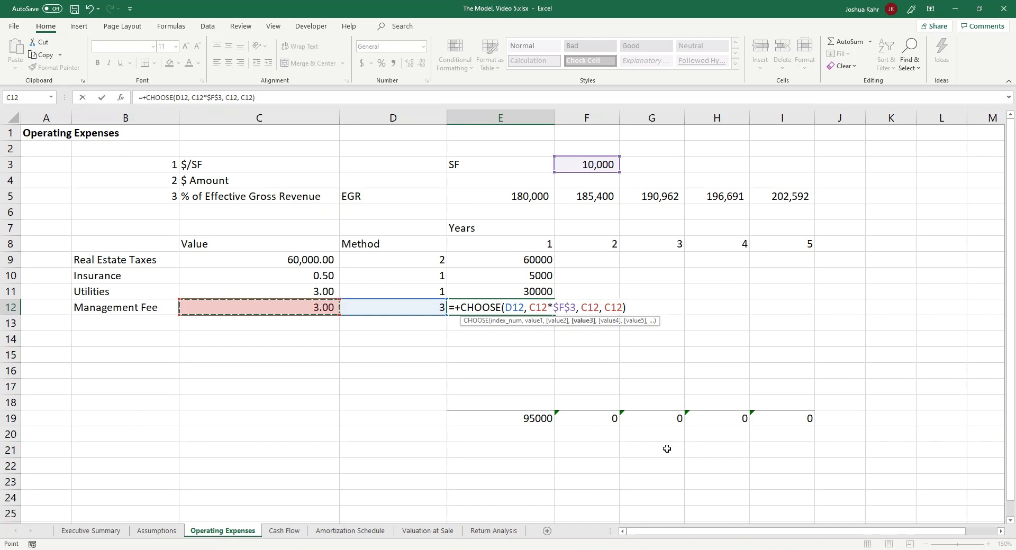
pyautogui.write('/100')
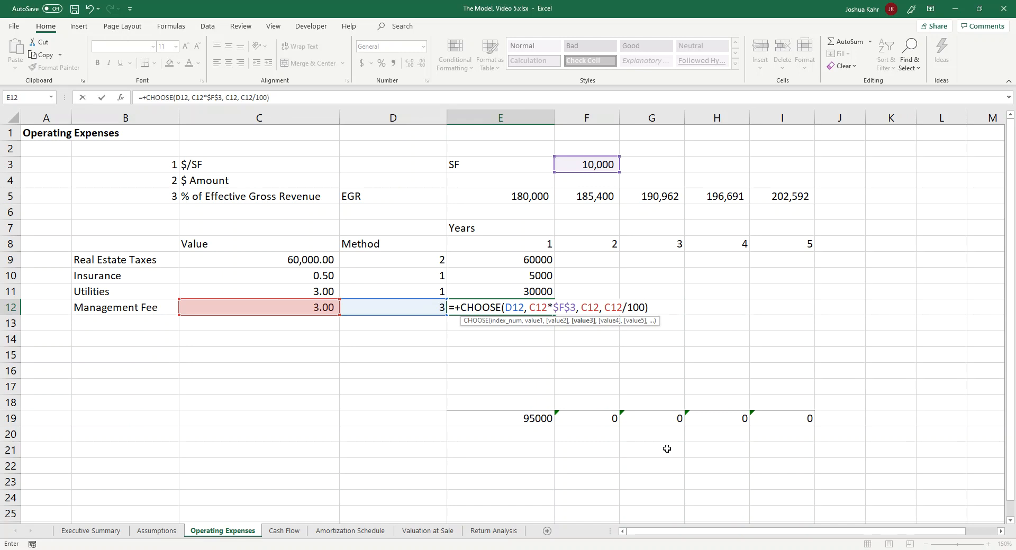
pyautogui.write('*')
pyautogui.click(526, 197)
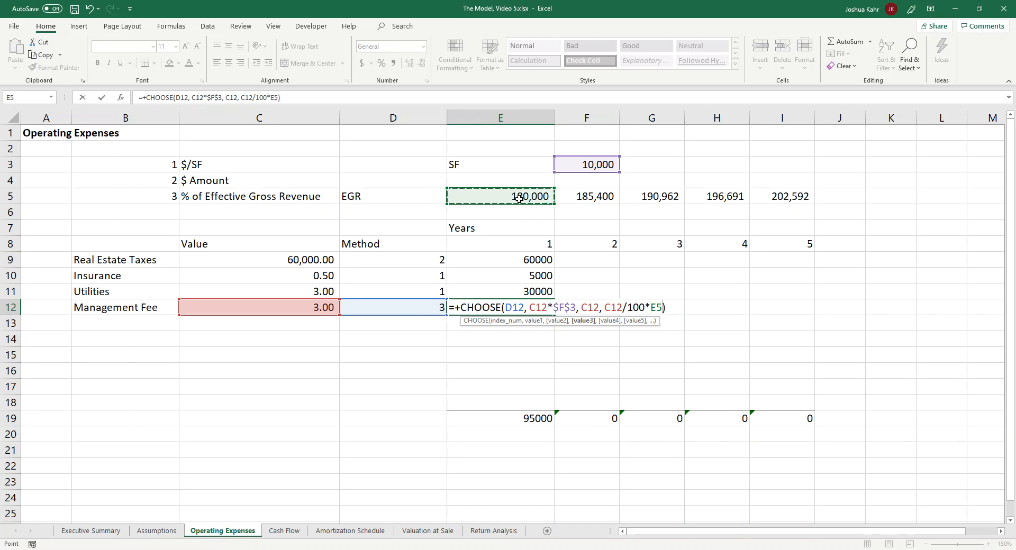
pyautogui.press('Return')
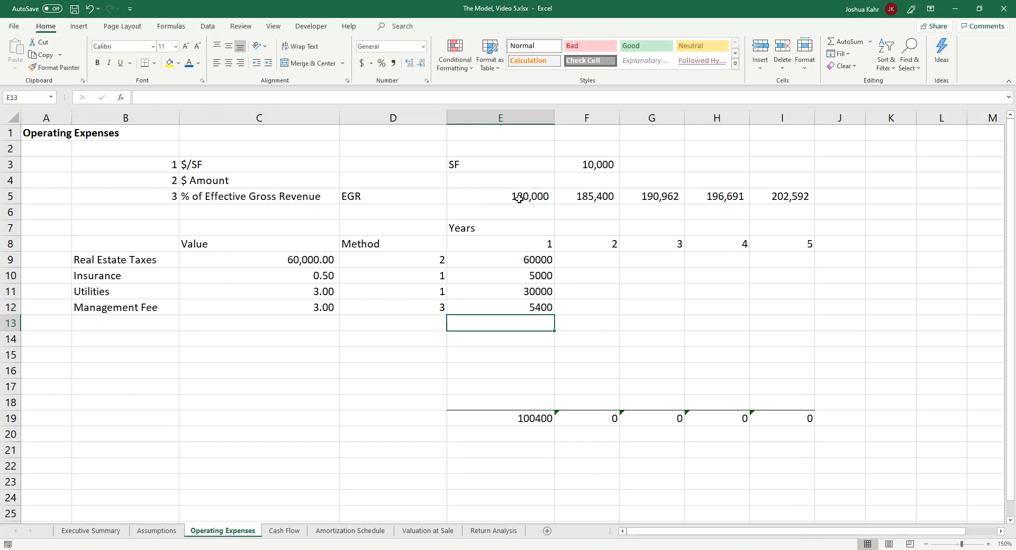
# Step: Review the year 1 expense formulas in E9:E12 and the empty year 2 cells beside them
pyautogui.press('Up')
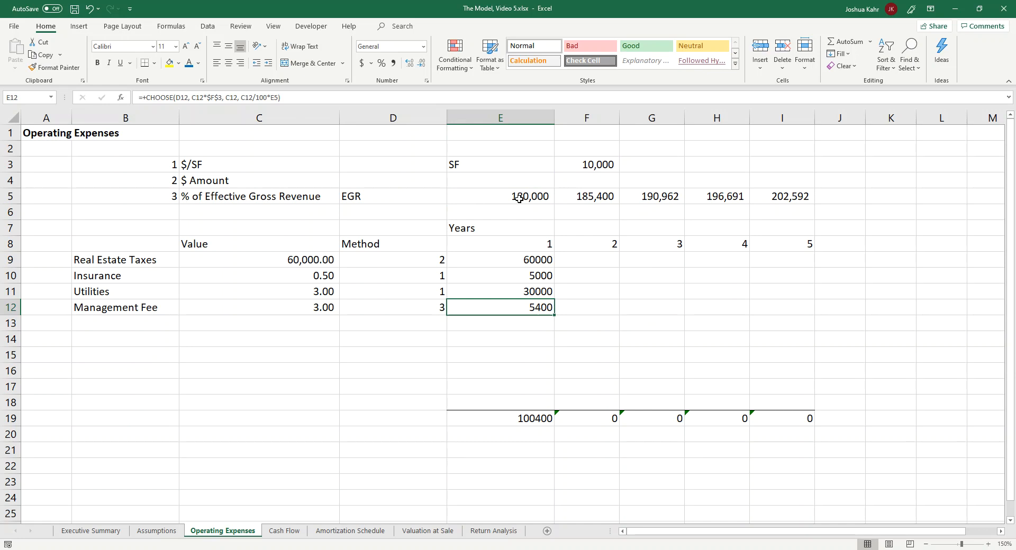
pyautogui.press('Right')
pyautogui.press('Up')
pyautogui.press('Up')
pyautogui.press('Up')
pyautogui.press('Down')
pyautogui.press('Down')
pyautogui.press('Down')
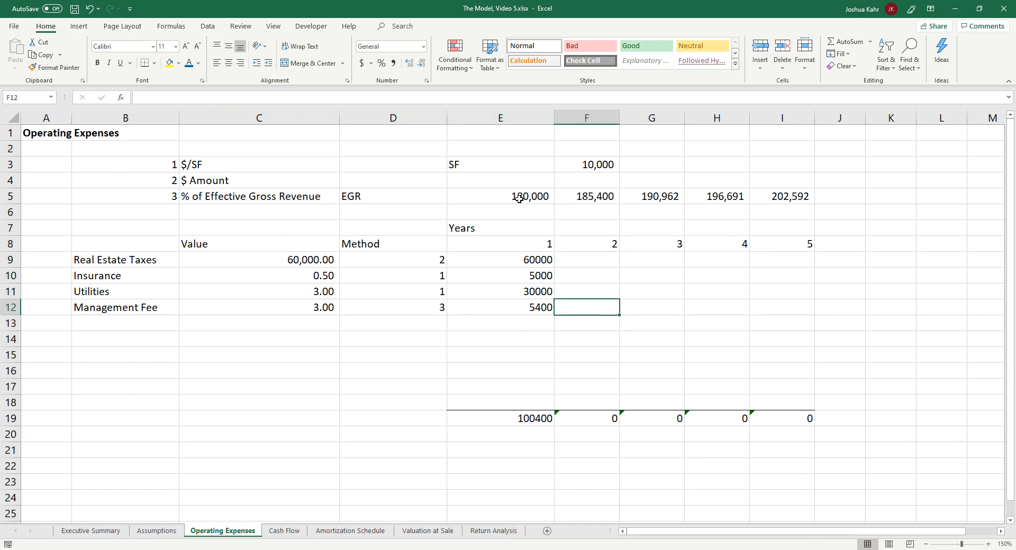
pyautogui.press('Left')
pyautogui.press('Up')
pyautogui.press('Up')
pyautogui.press('Up')
pyautogui.press('Down')
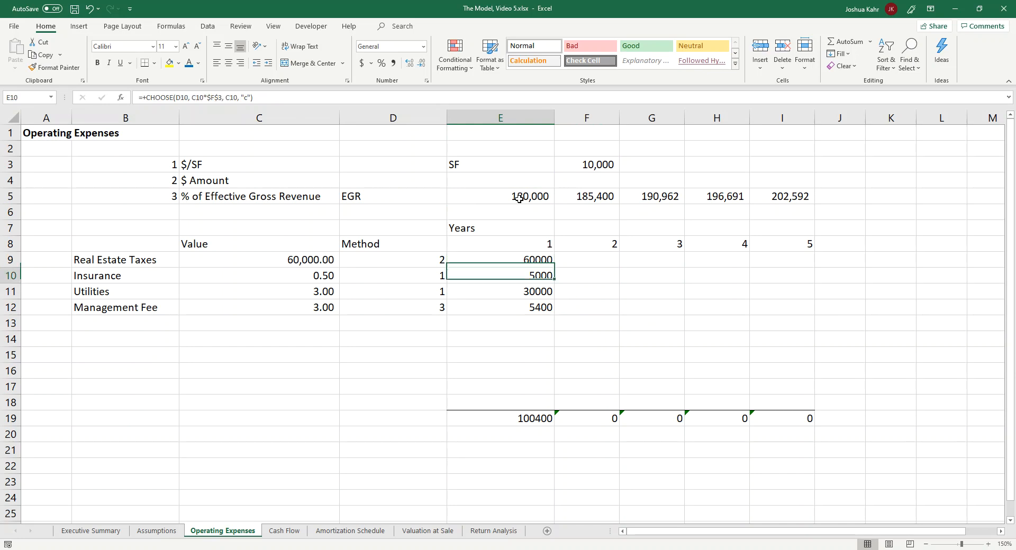
pyautogui.press('Down')
pyautogui.press('Up')
pyautogui.press('Up')
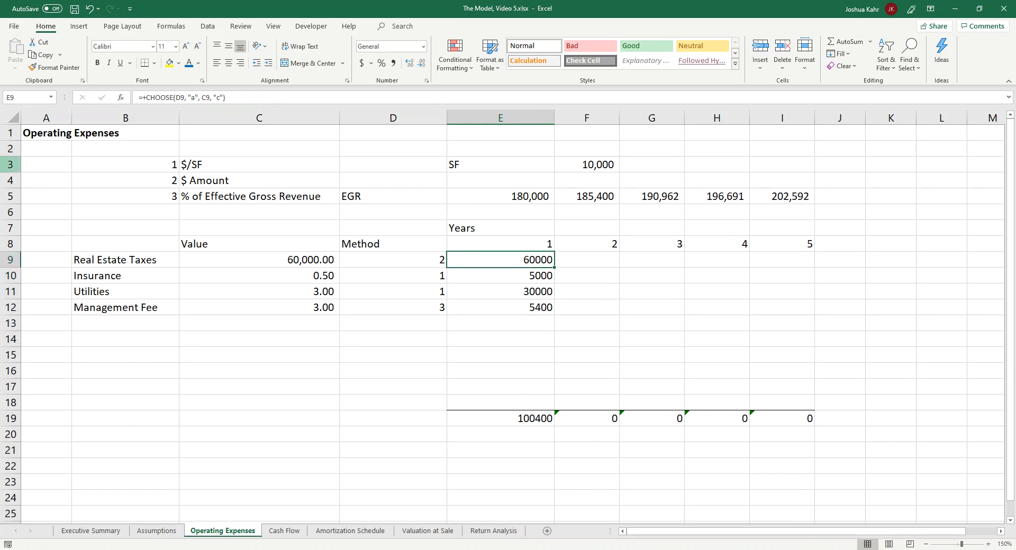
# Step: Insert two blank rows above row 3
pyautogui.click(10, 165)
pyautogui.hotkey('ctrl', 'shift', '+')
pyautogui.hotkey('ctrl', 'shift', '+')
# Step: Move the SF label and its value from E5:F5 to E3:F3
pyautogui.press('Down')
pyautogui.press('Down')
pyautogui.press('Right')
pyautogui.press('Right')
pyautogui.press('Right')
pyautogui.press('Right')
pyautogui.hotkey('shift', 'Right')
pyautogui.hotkey('ctrl', 'x')
pyautogui.press('Up')
pyautogui.press('Up')
pyautogui.press('Return')
# Step: Enter the label Expense Growth in E4, below SF
pyautogui.press('Down')
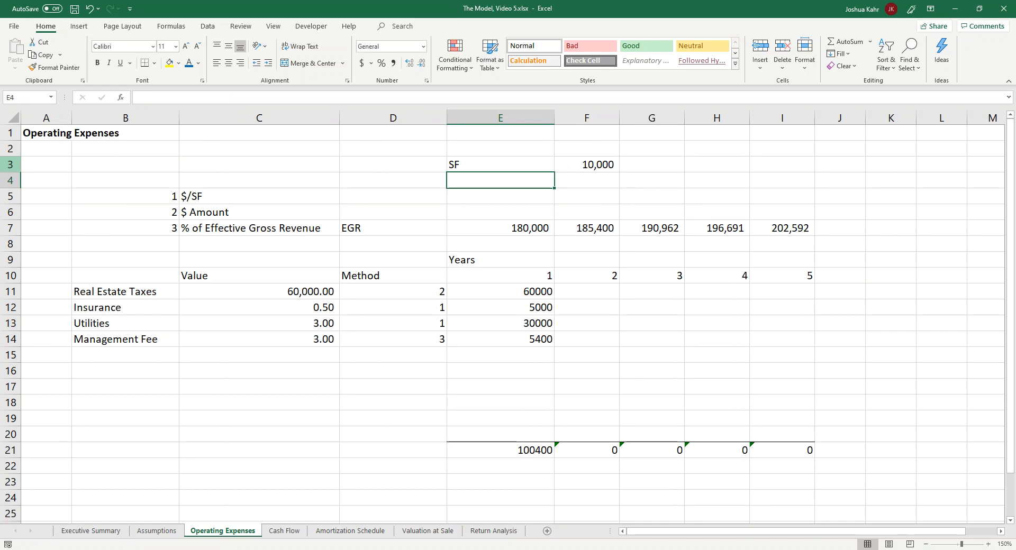
pyautogui.write('Expenses')
pyautogui.press('BackSpace')
pyautogui.press('BackSpace')
pyautogui.write('Gropw')
pyautogui.press('BackSpace')
pyautogui.press('BackSpace')
pyautogui.write('wrh')
pyautogui.press('BackSpace')
pyautogui.press('BackSpace')
pyautogui.write('th')
pyautogui.press('Tab')
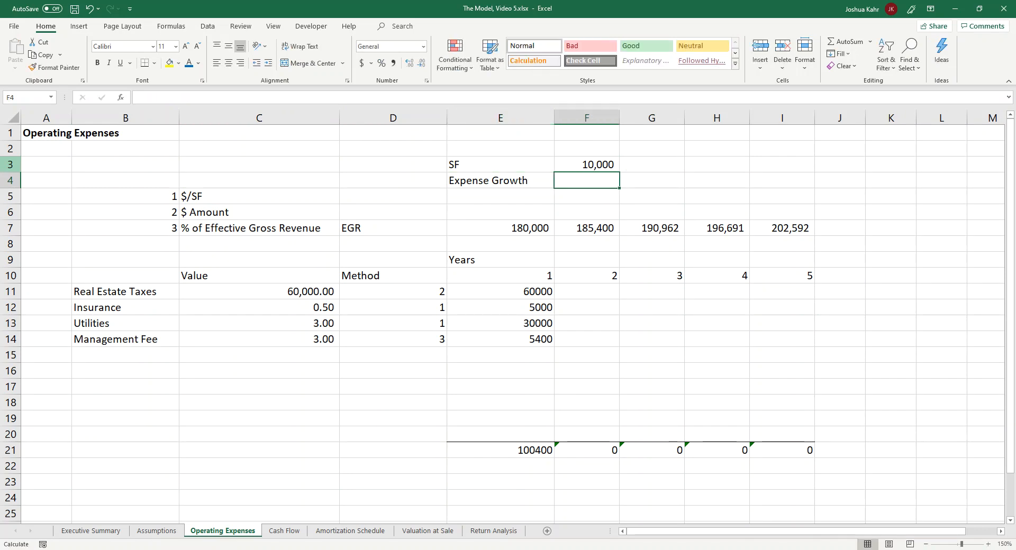
# Step: Link F4 to the expense growth rate in D18 on the Assumptions sheet
pyautogui.write('+')
pyautogui.click(156, 530)
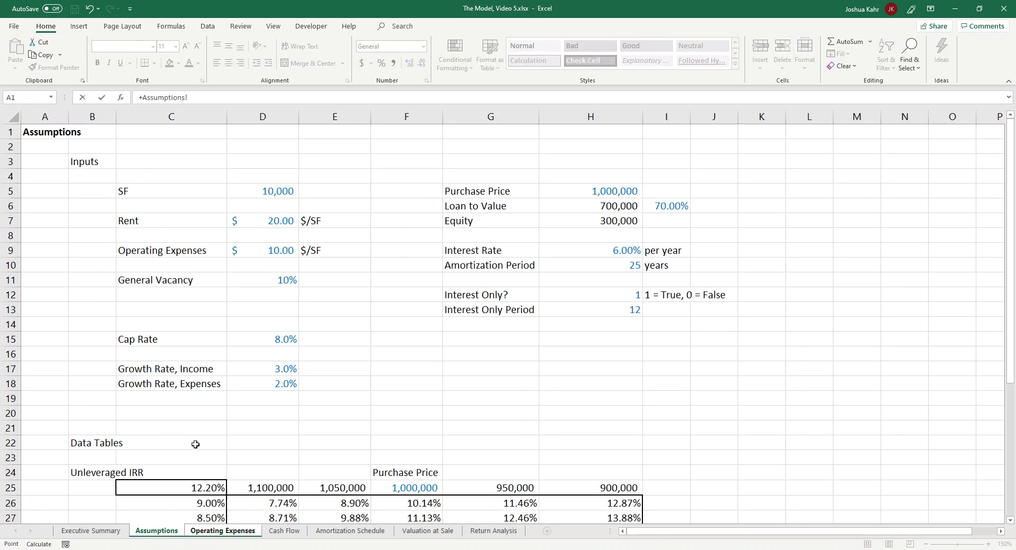
pyautogui.click(283, 385)
pyautogui.press('Return')
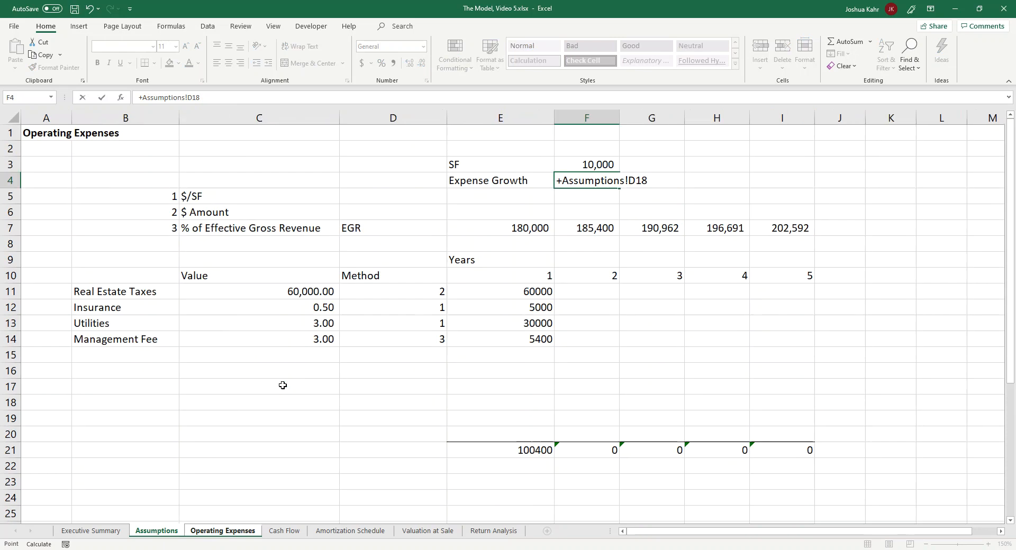
# Step: Copy the F4 link into E4 to pull in the growth rate's label, and widen column E to fit it
pyautogui.hotkey('ctrl', 'c')
pyautogui.press('Left')
pyautogui.hotkey('ctrl', 'v')
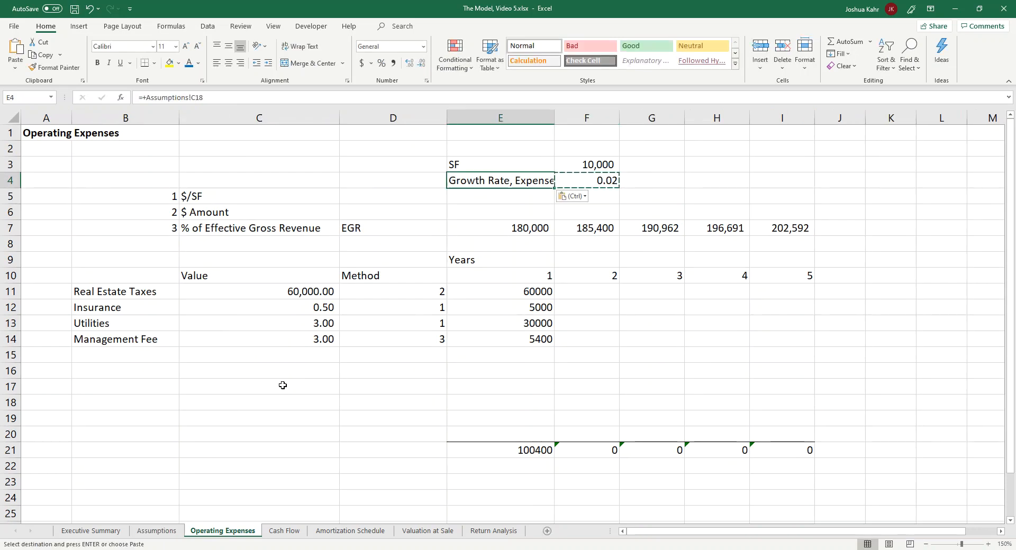
pyautogui.moveTo(554, 114); pyautogui.dragTo(588, 114)
# Step: Format the expense growth rate in F4 as a percentage with one decimal place
pyautogui.click(635, 180)
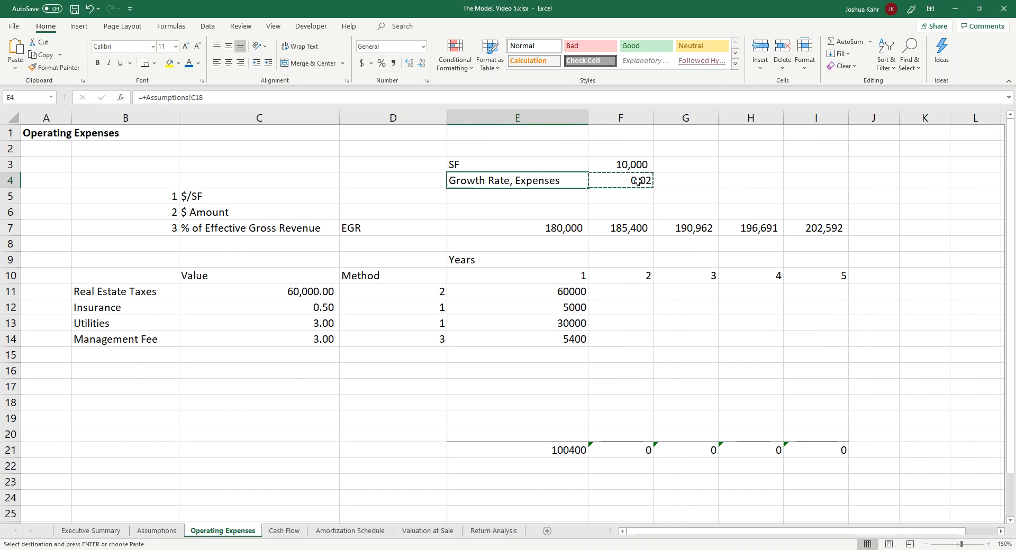
pyautogui.click(381, 63)
pyautogui.click(409, 63)
pyautogui.click(409, 63)
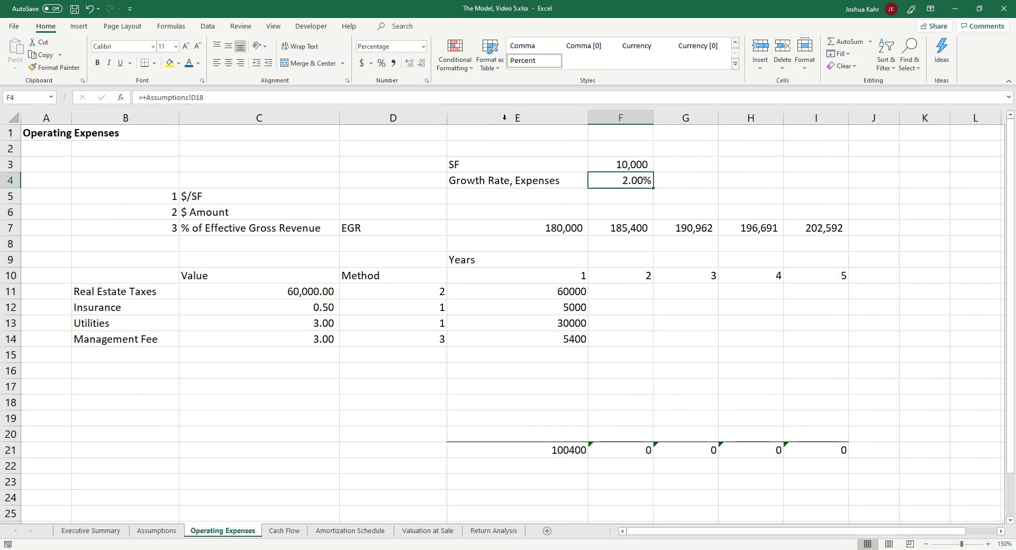
pyautogui.click(421, 63)
pyautogui.moveTo(688, 244); pyautogui.dragTo(635, 244)
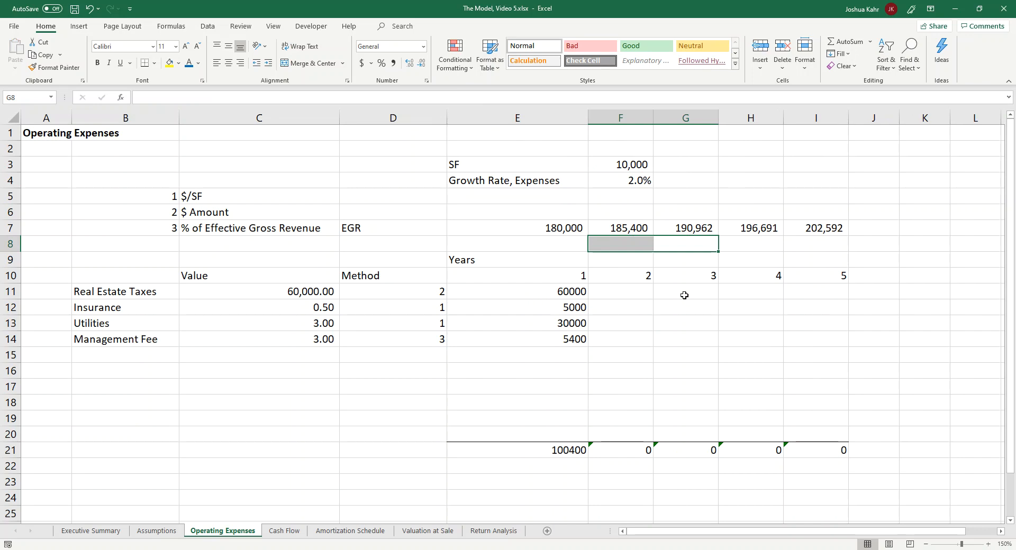
# Step: Examine the CHOOSE formula for Real Estate Taxes in E11
pyautogui.press('Down')
pyautogui.press('Down')
pyautogui.press('Down')
pyautogui.press('Left')
pyautogui.press('Left')
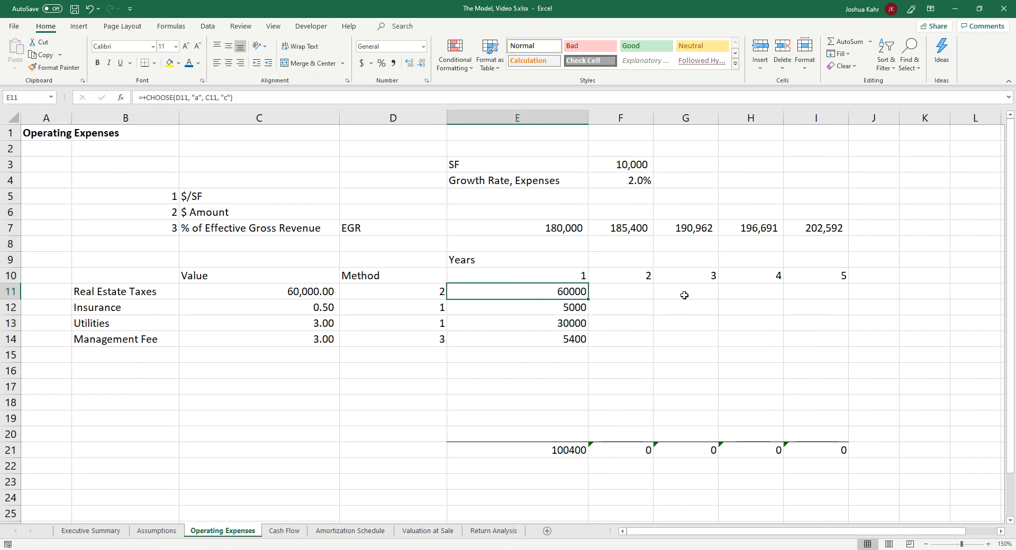
pyautogui.press('F2')
pyautogui.press('Left')
pyautogui.press('Left')
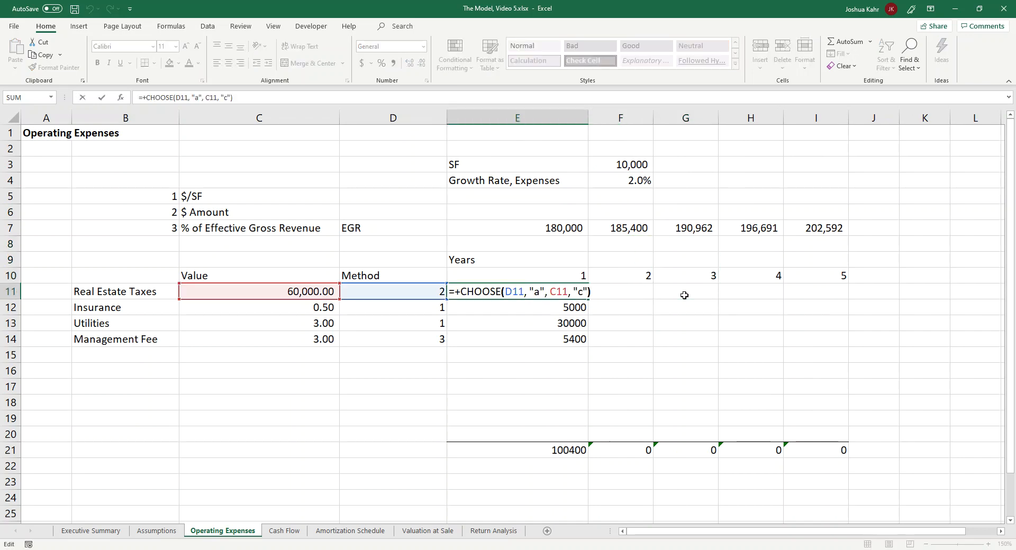
pyautogui.press('Return')
# Step: Lock the row of the EGR reference in the Management Fee formula in E14 so it reads E$7
pyautogui.press('Down')
pyautogui.press('Down')
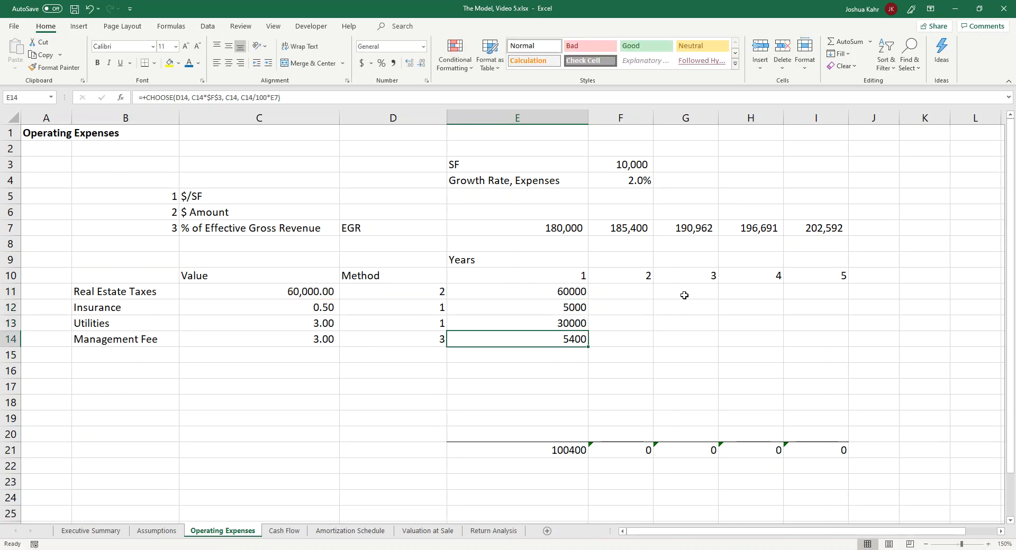
pyautogui.press('F2')
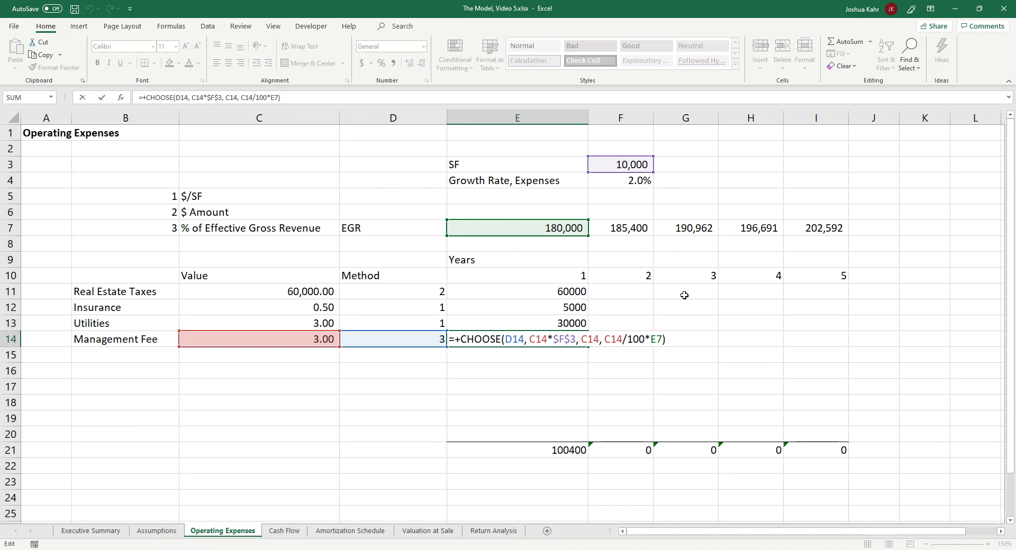
pyautogui.press('Left')
pyautogui.press('Left')
pyautogui.press('Left')
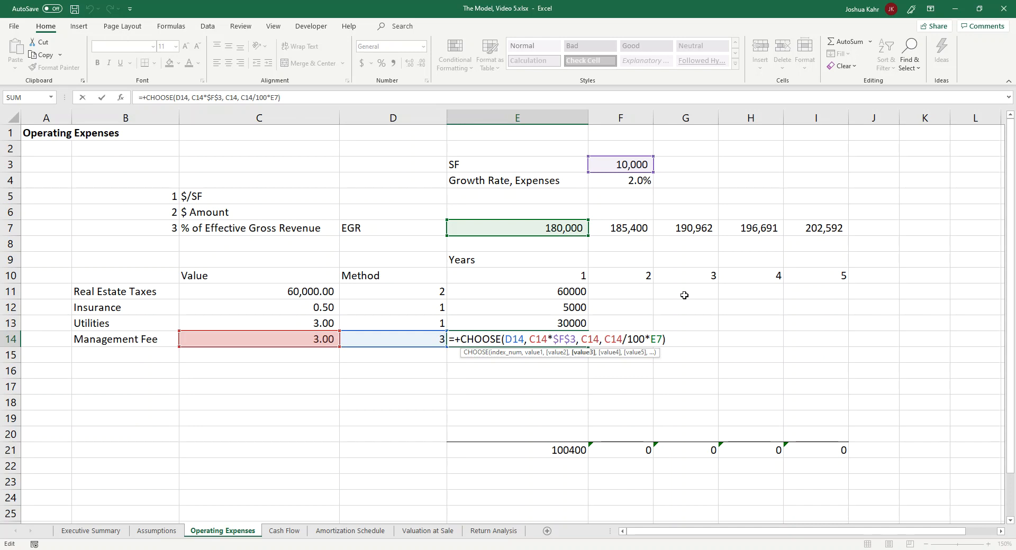
pyautogui.write('$')
pyautogui.press('Return')
# Step: Copy the Management Fee formula from E14 up into the other year 1 expenses in E11:E13
pyautogui.press('Up')
pyautogui.hotkey('ctrl', 'c')
pyautogui.hotkey('shift', 'Up')
pyautogui.hotkey('shift', 'Up')
pyautogui.hotkey('shift', 'Up')
pyautogui.hotkey('ctrl', 'v')
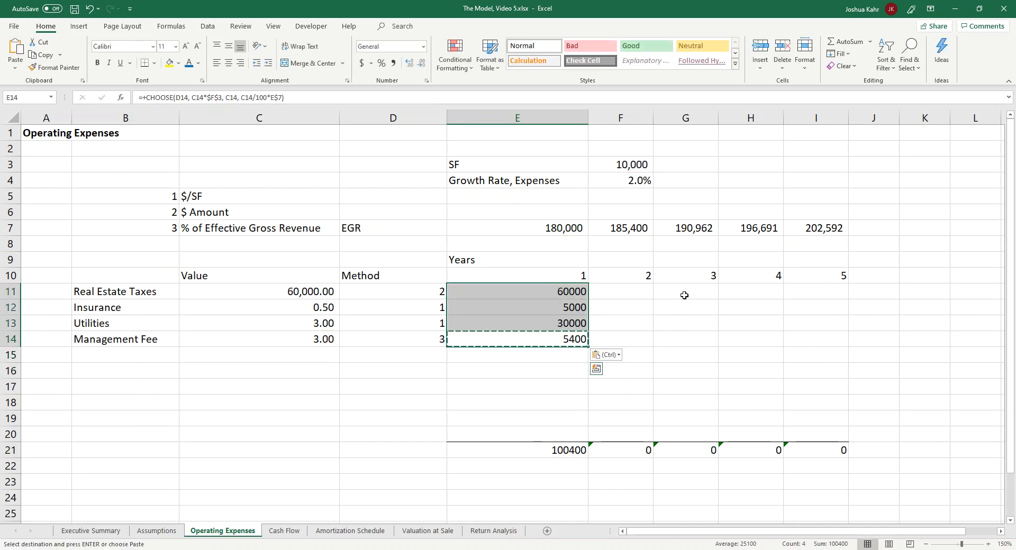
# Step: In E11's CHOOSE formula, extend the $/SF option with the growth multiplication *(1+F4
pyautogui.press('Up')
pyautogui.press('Up')
pyautogui.press('Up')
pyautogui.press('F2')
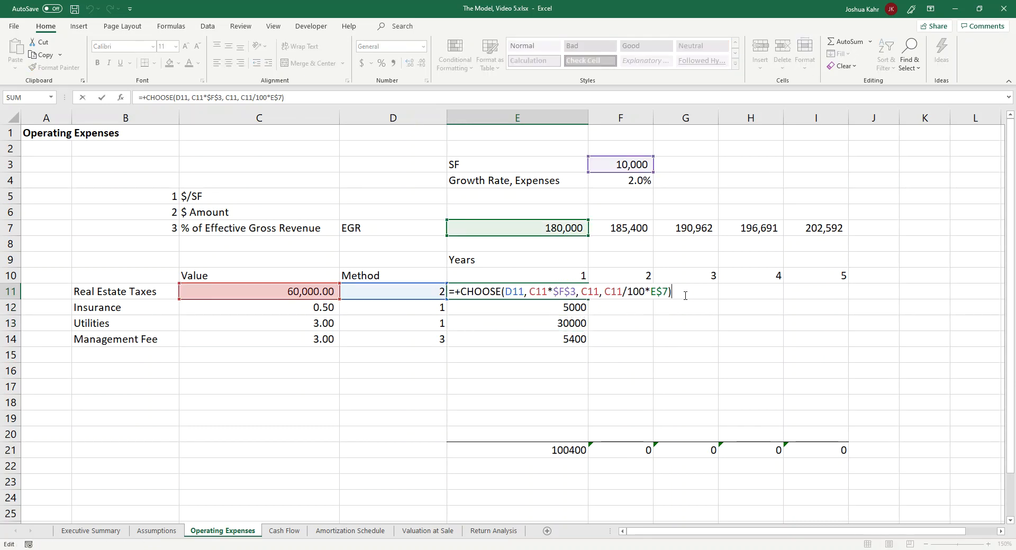
pyautogui.press('Left')
pyautogui.press('Left')
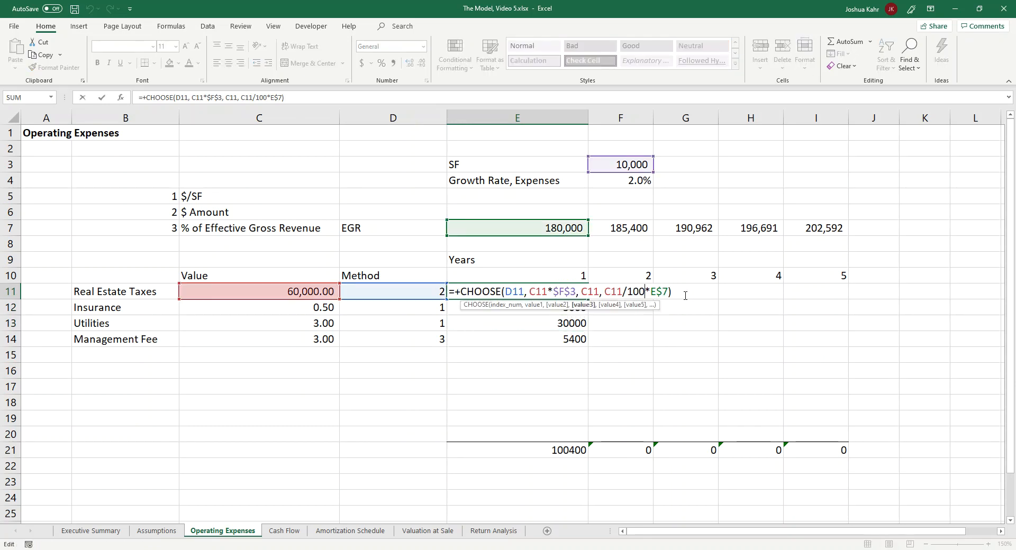
pyautogui.press('Left')
pyautogui.press('Left')
pyautogui.press('Left')
pyautogui.press('Left')
pyautogui.press('Left')
pyautogui.press('Left')
pyautogui.press('Left')
pyautogui.press('Left')
pyautogui.press('Left')
pyautogui.press('Left')
pyautogui.press('Left')
pyautogui.write('*(')
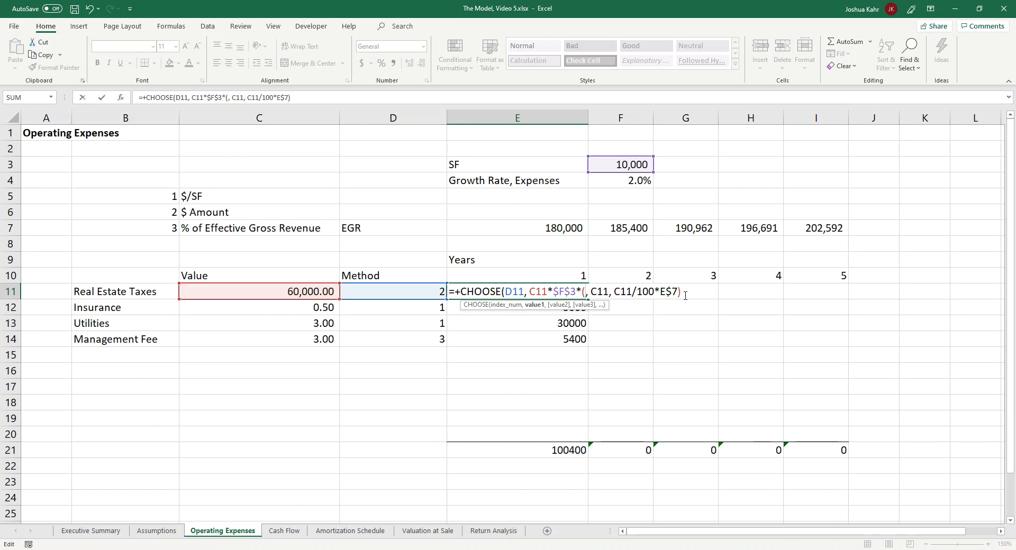
pyautogui.write('1')
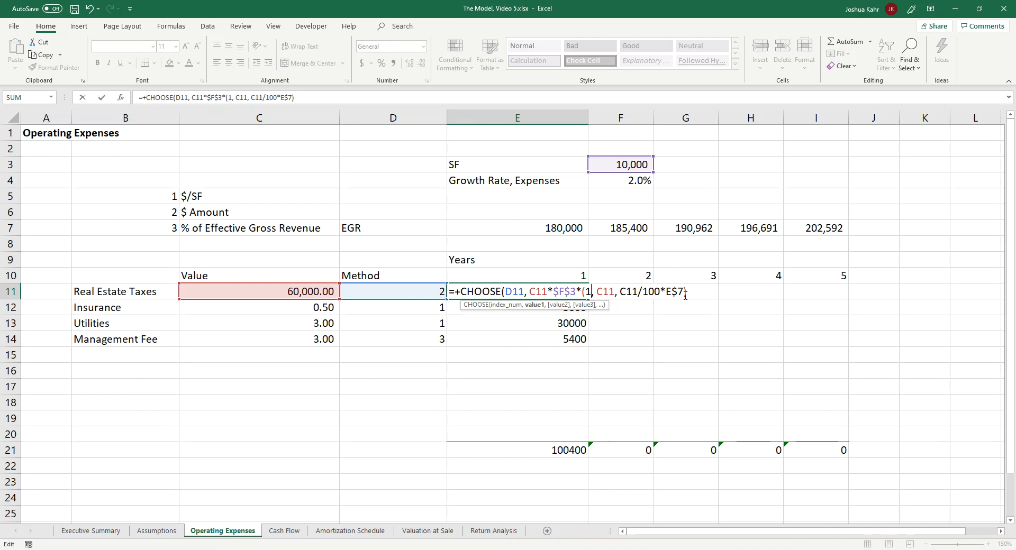
pyautogui.write('+')
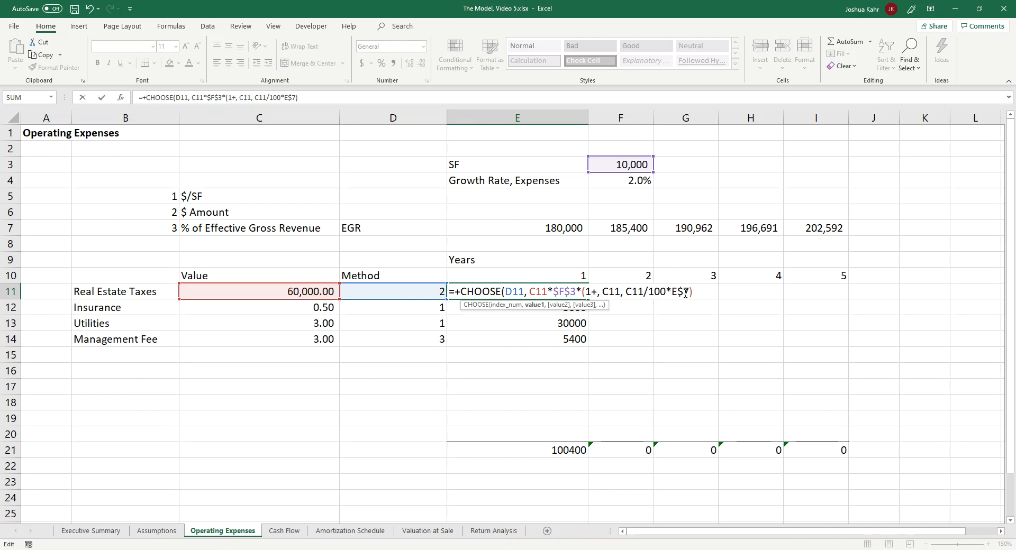
pyautogui.click(634, 183)
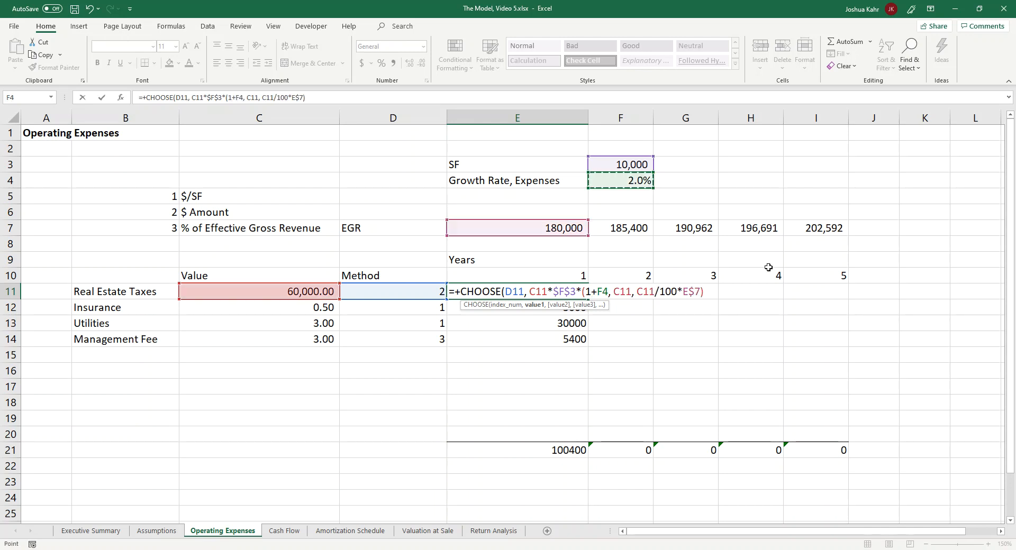
pyautogui.write('(')
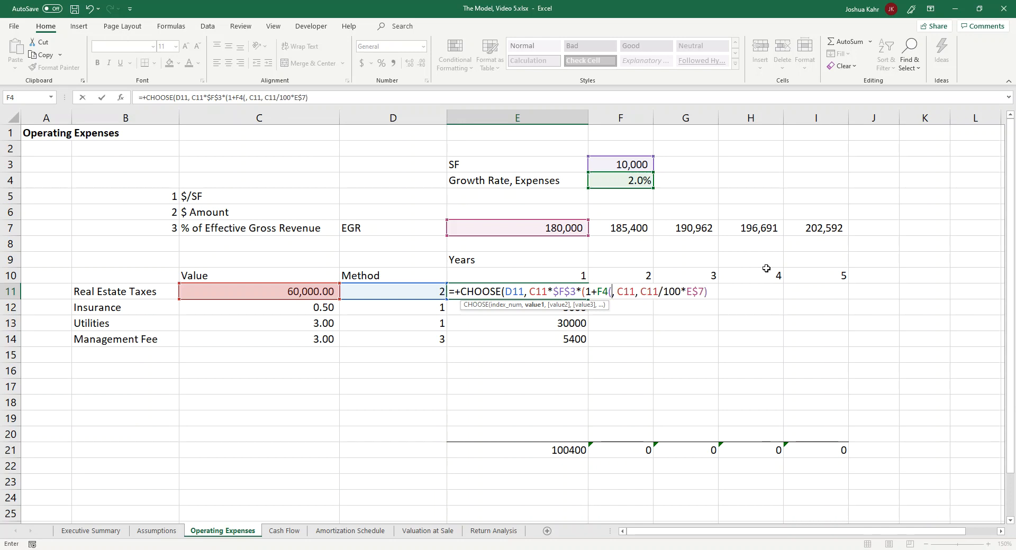
pyautogui.write('^')
pyautogui.press('BackSpace')
pyautogui.press('BackSpace')
# Step: Close the growth factor in E11, raise it to the power (E10-1), and enter the formula
pyautogui.write(')^')
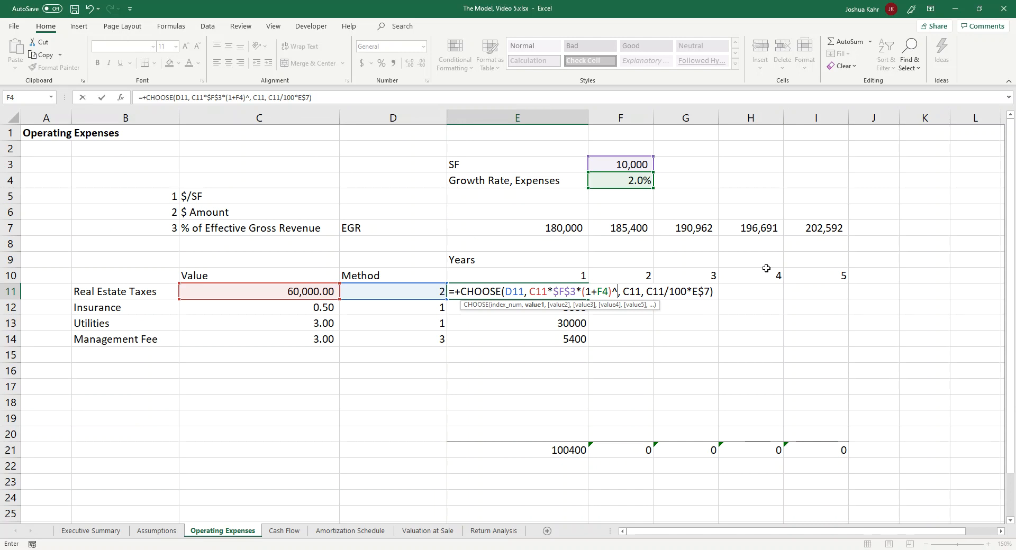
pyautogui.write('(')
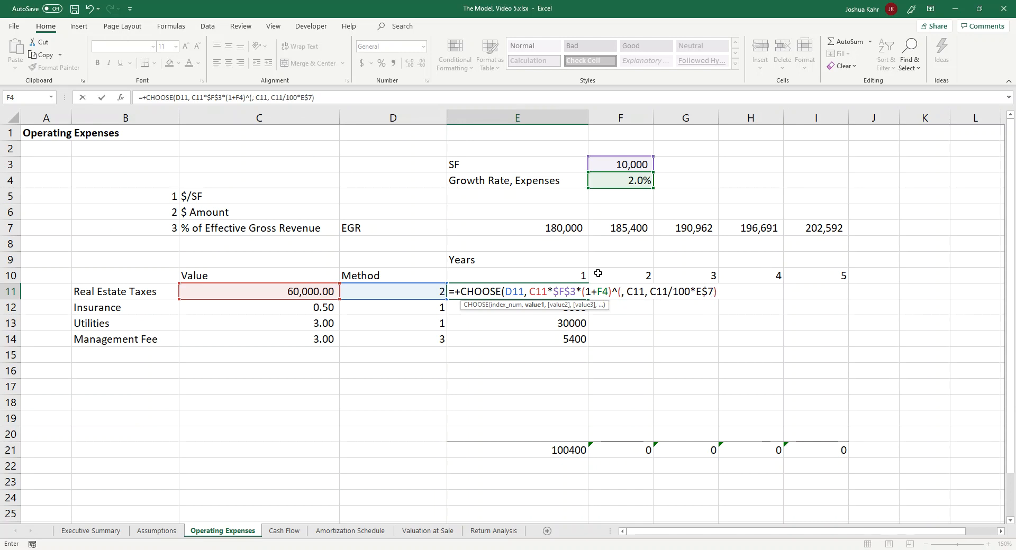
pyautogui.click(582, 274)
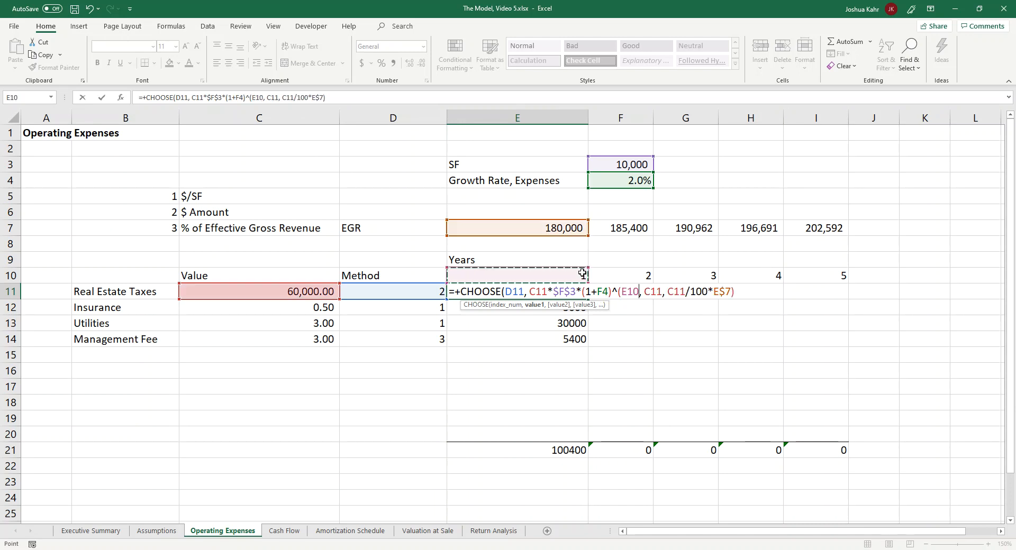
pyautogui.write('-1')
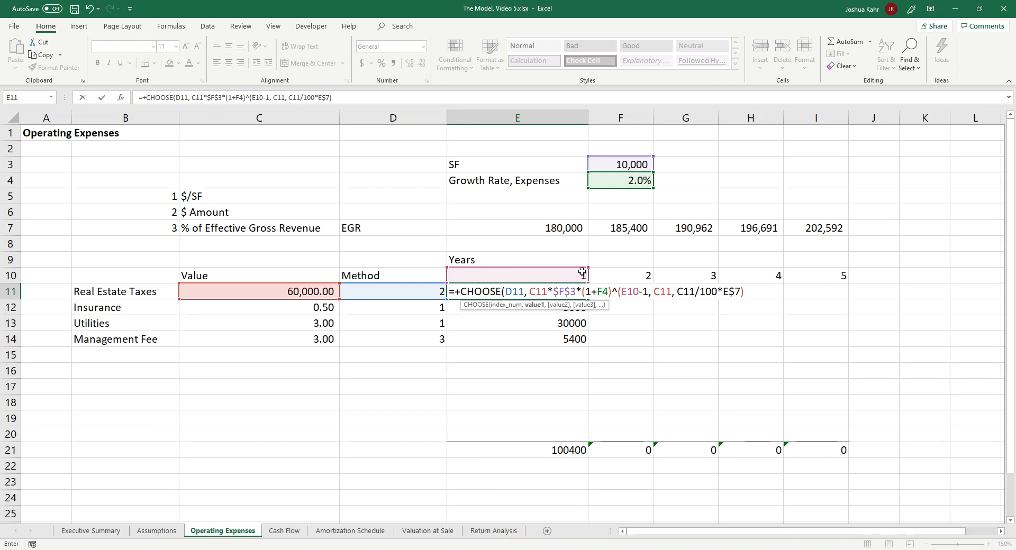
pyautogui.write(')')
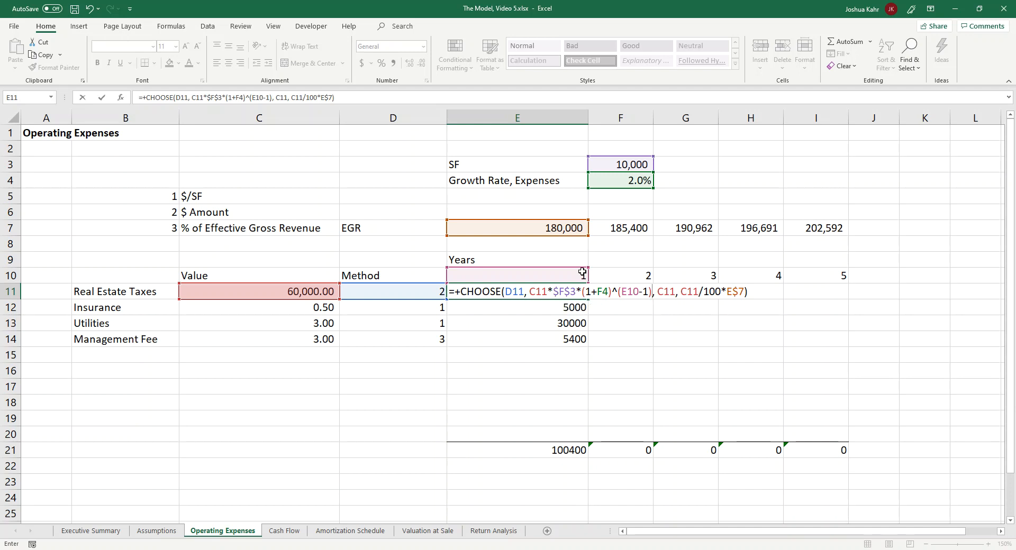
pyautogui.hotkey('ctrl', 'Return')
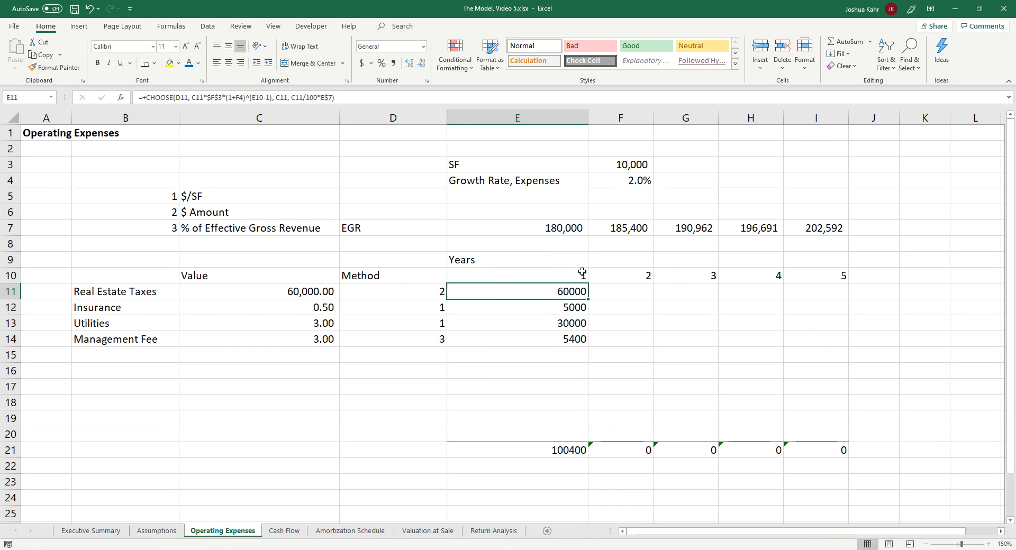
# Step: Make the growth rate reference in E11's formula absolute as $F$4
pyautogui.press('F2')
pyautogui.press('Left')
pyautogui.press('Left')
pyautogui.press('Left')
pyautogui.press('Left')
pyautogui.press('Left')
pyautogui.press('Left')
pyautogui.press('Left')
pyautogui.press('Left')
pyautogui.press('Left')
pyautogui.press('Left')
pyautogui.press('Left')
pyautogui.press('Left')
pyautogui.press('Left')
pyautogui.press('Left')
pyautogui.press('Left')
pyautogui.press('Left')
pyautogui.press('Left')
pyautogui.press('Left')
pyautogui.press('Left')
pyautogui.press('Left')
pyautogui.press('Left')
pyautogui.press('Left')
pyautogui.press('Left')
pyautogui.press('Left')
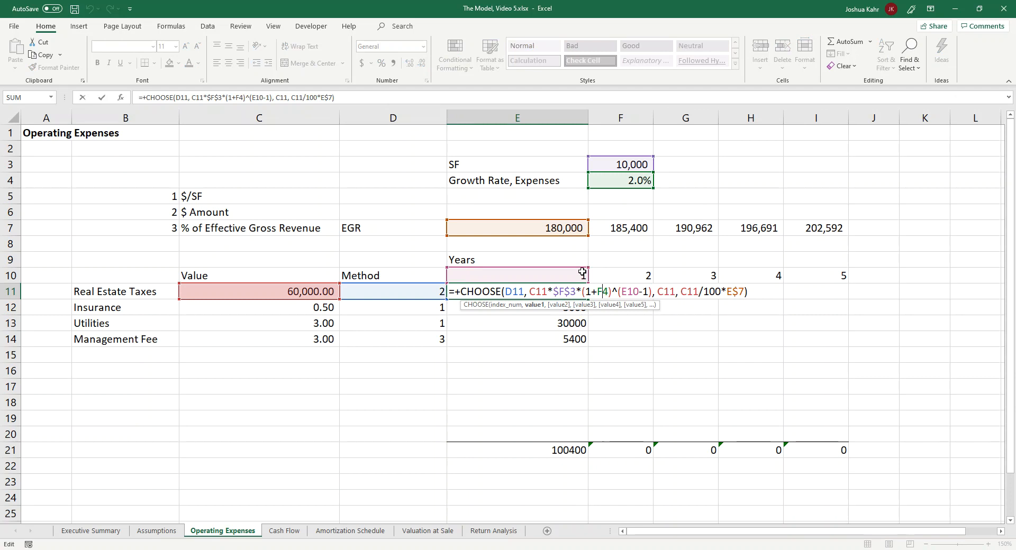
pyautogui.press('F4')
# Step: Lock the row of the year reference in E11's formula as E$10
pyautogui.press('Right')
pyautogui.press('Right')
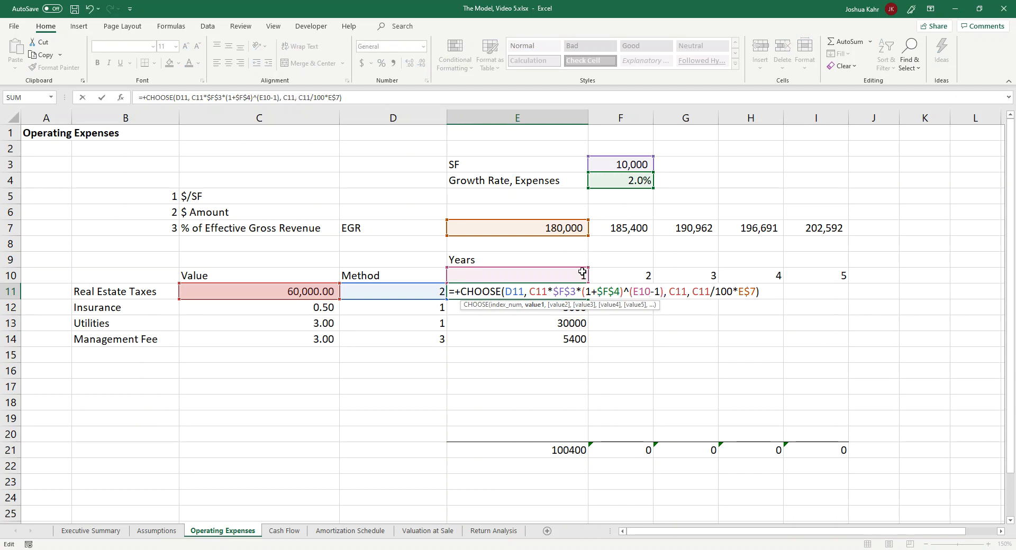
pyautogui.press('Right')
pyautogui.press('F4')
pyautogui.press('F4')
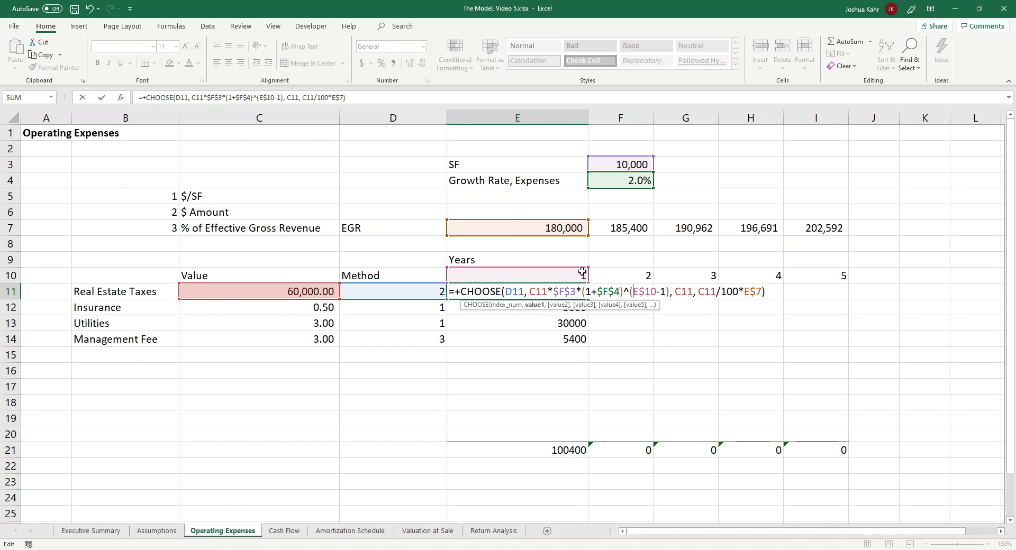
pyautogui.hotkey('ctrl', 'Return')
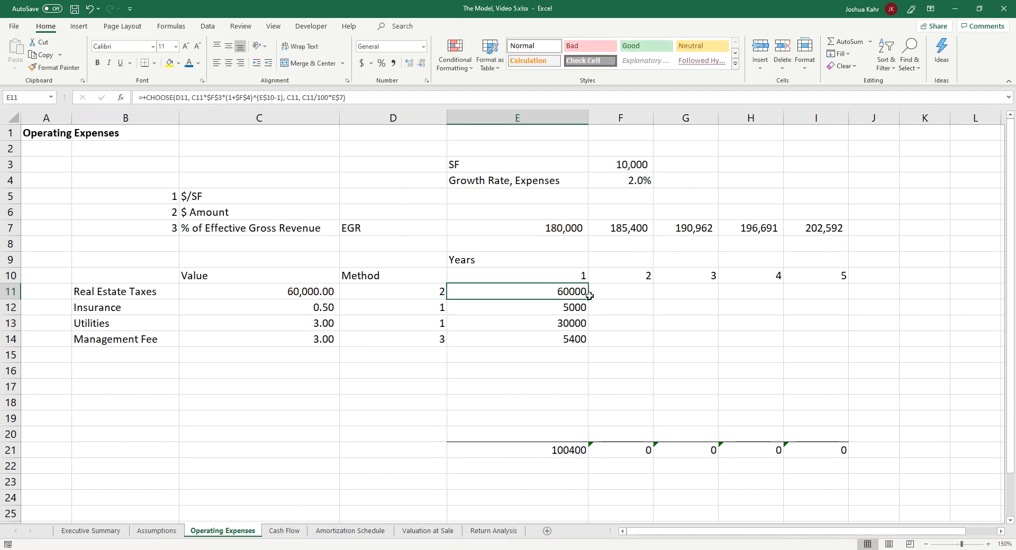
# Step: Copy the growth-adjusted formula from E11 down to the remaining expenses in E12:E14
pyautogui.moveTo(590, 300)
pyautogui.mouseDown()
pyautogui.moveTo(833, 297)
pyautogui.moveTo(576, 297)
pyautogui.mouseUp()
pyautogui.hotkey('ctrl', 'c')
pyautogui.hotkey('shift', 'Down')
pyautogui.hotkey('shift', 'Down')
pyautogui.hotkey('shift', 'Down')
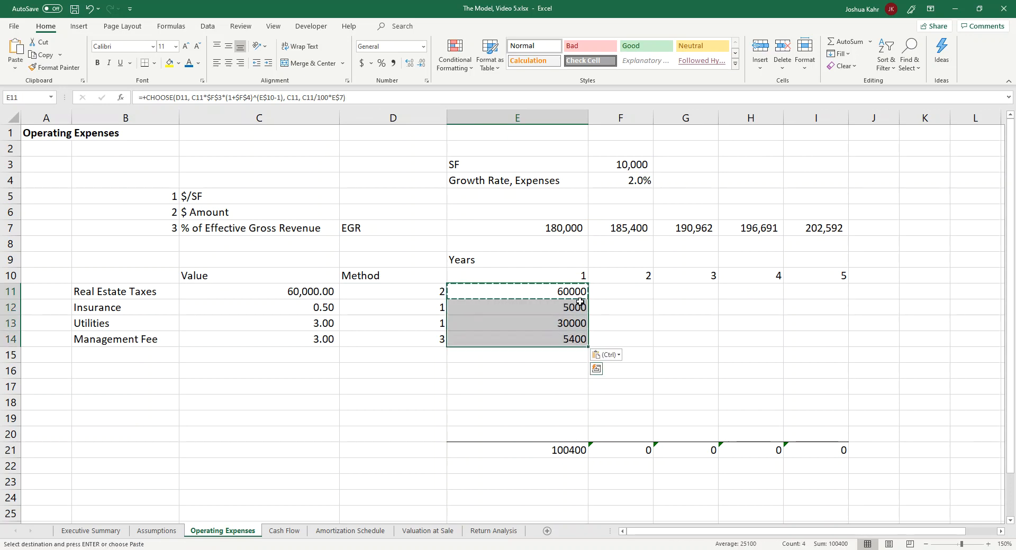
# Step: Try filling the Insurance formula from E12 across years 2 to 5 in F12:I12
pyautogui.click(580, 305)
pyautogui.moveTo(585, 316); pyautogui.dragTo(847, 337)
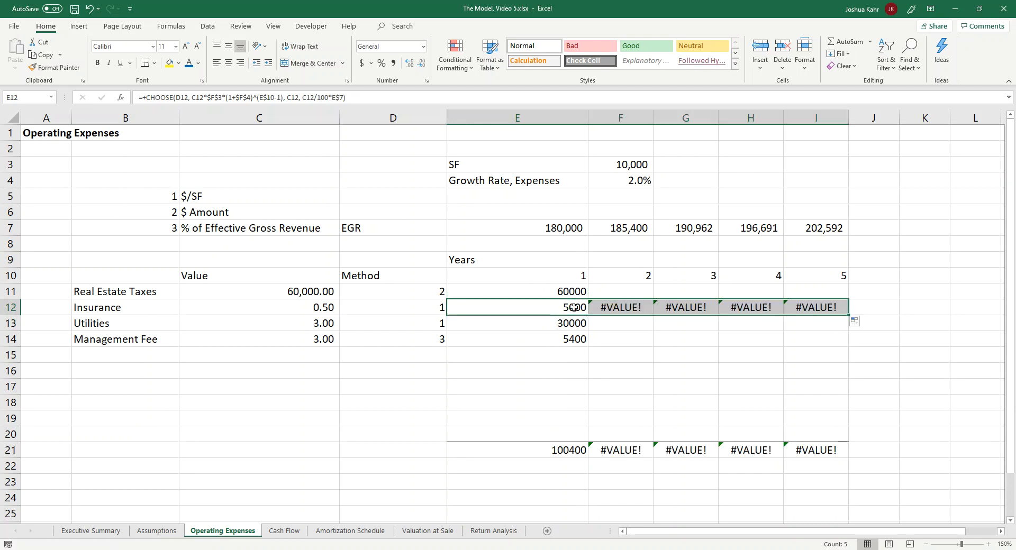
# Step: Examine the cell references in the year 2 Insurance formula in F12
pyautogui.click(637, 307)
pyautogui.press('F2')
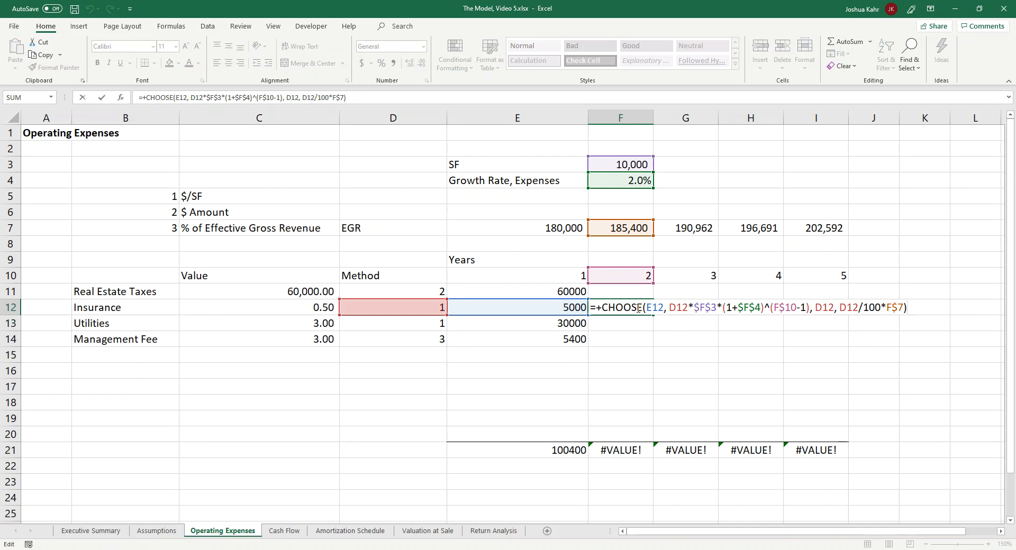
pyautogui.press('Left')
pyautogui.press('Left')
pyautogui.press('Left')
pyautogui.press('Left')
pyautogui.press('Left')
pyautogui.press('Left')
pyautogui.press('Left')
pyautogui.press('Left')
pyautogui.press('Left')
pyautogui.press('Left')
pyautogui.press('Left')
pyautogui.press('Left')
pyautogui.press('Left')
pyautogui.press('Left')
pyautogui.press('Left')
pyautogui.press('Left')
pyautogui.press('Left')
pyautogui.press('Left')
pyautogui.press('Left')
pyautogui.press('Left')
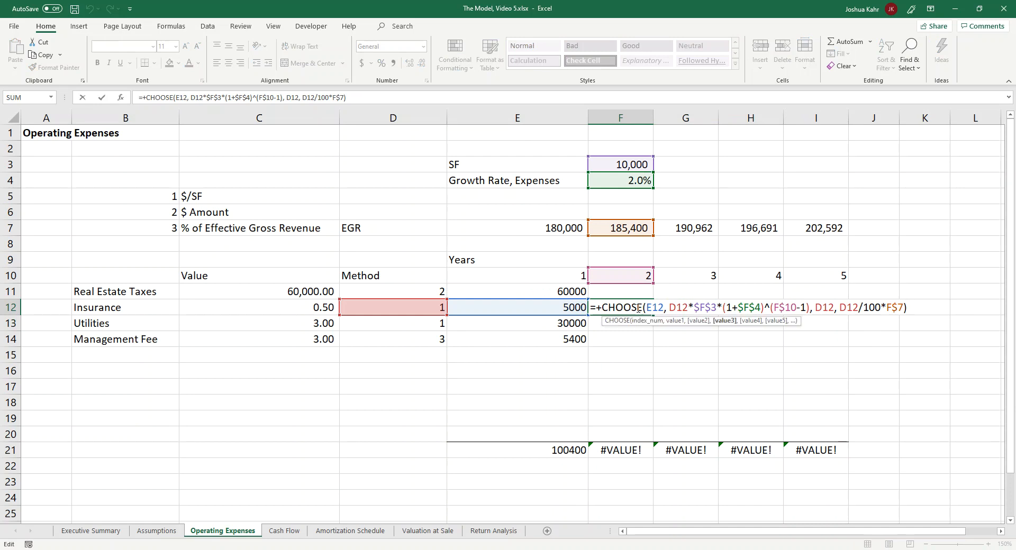
pyautogui.press('Left')
pyautogui.press('Left')
pyautogui.press('Left')
pyautogui.press('Right')
pyautogui.press('Right')
pyautogui.press('Right')
pyautogui.press('Right')
pyautogui.press('Right')
pyautogui.press('Right')
pyautogui.press('Right')
pyautogui.press('Right')
pyautogui.press('Left')
pyautogui.press('Left')
pyautogui.press('Left')
pyautogui.press('Left')
pyautogui.press('Left')
pyautogui.press('Left')
pyautogui.press('Left')
pyautogui.press('Left')
pyautogui.press('Left')
pyautogui.press('Left')
pyautogui.press('Left')
pyautogui.press('Left')
pyautogui.press('Left')
pyautogui.press('Left')
pyautogui.press('Escape')
# Step: Lock the column of the method reference in E11's CHOOSE formula so it reads $D11
pyautogui.press('Left')
pyautogui.press('Up')
pyautogui.press('F2')
pyautogui.press('Left')
pyautogui.press('Left')
pyautogui.press('Left')
pyautogui.press('Left')
pyautogui.press('Left')
pyautogui.press('Left')
pyautogui.press('Left')
pyautogui.press('Left')
pyautogui.press('Left')
pyautogui.press('Left')
pyautogui.press('Left')
pyautogui.press('Left')
pyautogui.press('Left')
pyautogui.press('Left')
pyautogui.press('Left')
pyautogui.press('Left')
pyautogui.press('Left')
pyautogui.press('Left')
pyautogui.press('Left')
pyautogui.press('Left')
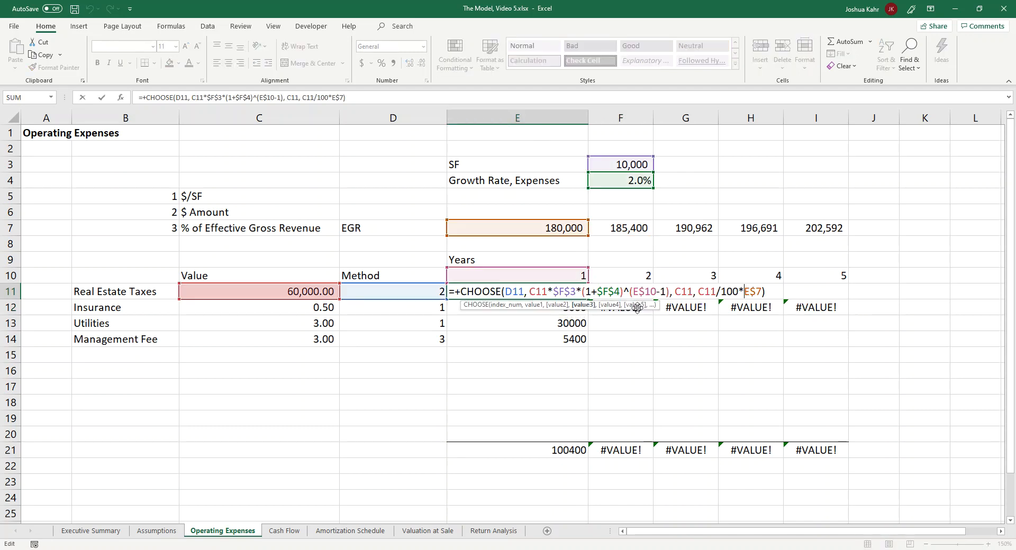
pyautogui.press('Left')
pyautogui.press('Left')
pyautogui.press('Left')
pyautogui.press('Left')
pyautogui.write('$')
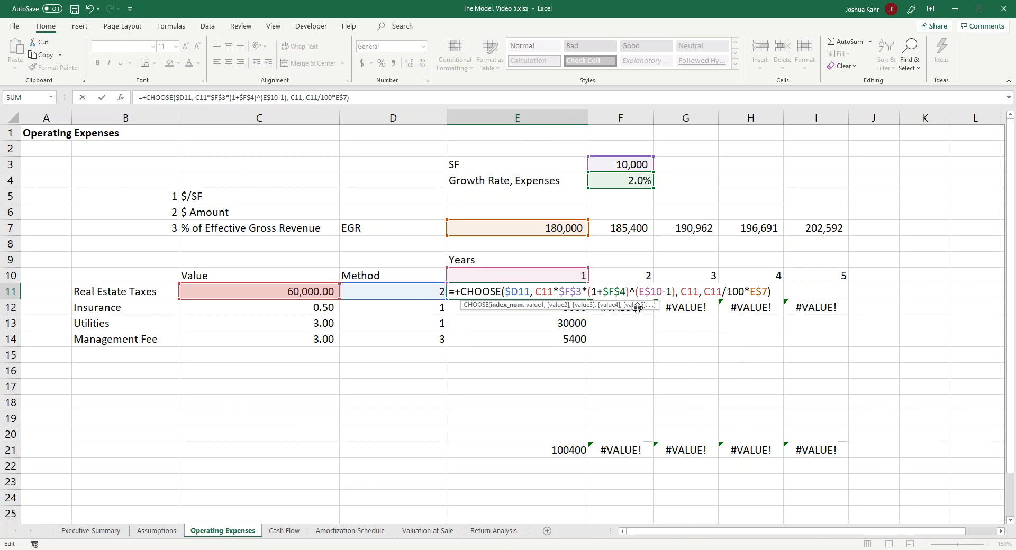
pyautogui.hotkey('ctrl', 'Return')
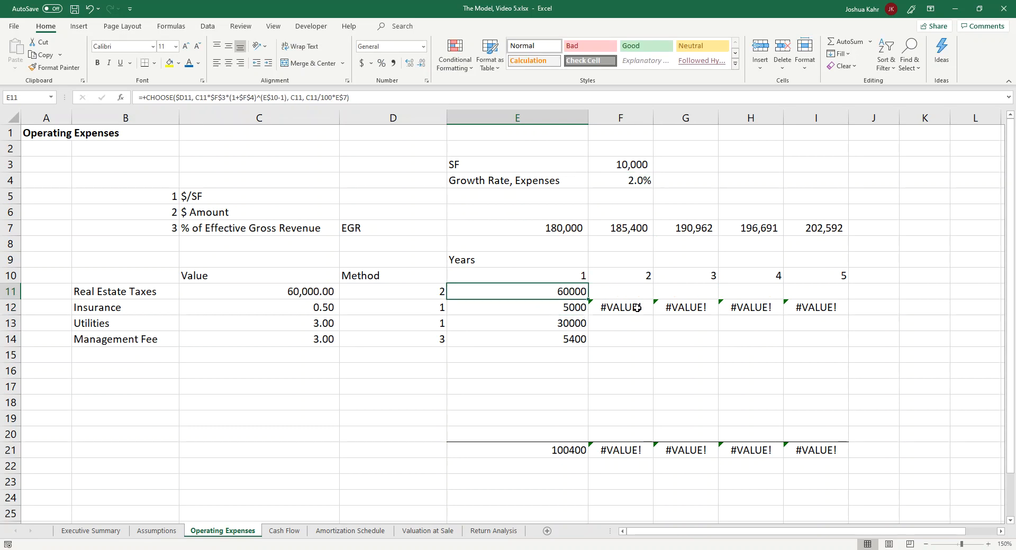
# Step: Copy E11's updated formula down to the Insurance row and fill it across F12:I12
pyautogui.moveTo(589, 299); pyautogui.dragTo(841, 329)
pyautogui.click(579, 315)
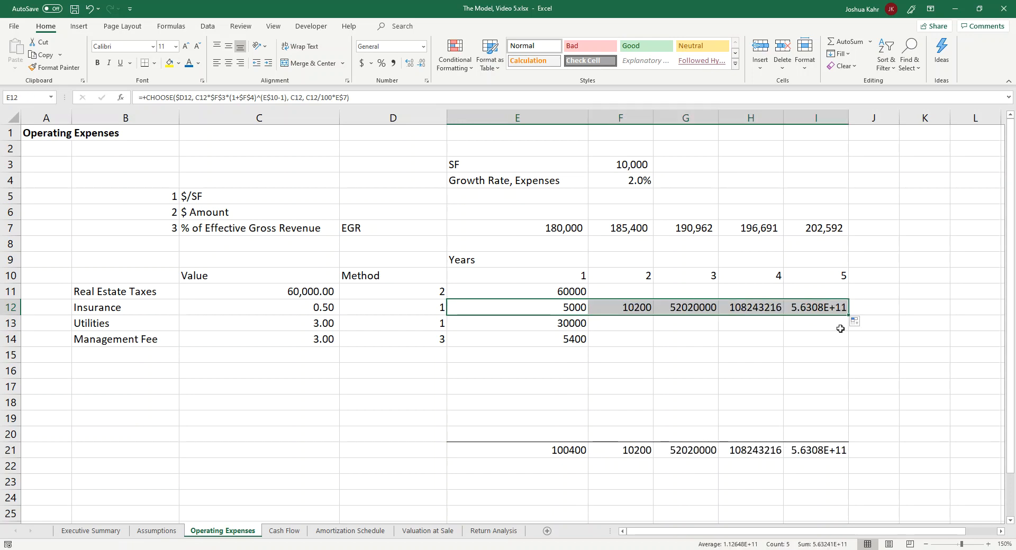
# Step: Check the value references in the refilled year 2 Insurance formula in F12
pyautogui.click(637, 309)
pyautogui.press('F2')
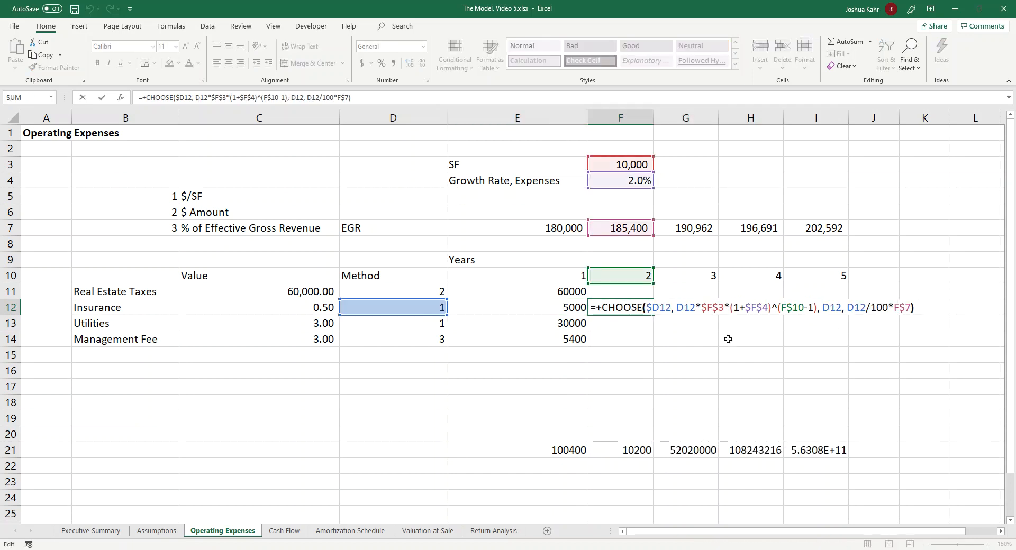
pyautogui.press('Left')
pyautogui.press('Left')
pyautogui.press('Left')
pyautogui.press('Left')
pyautogui.press('Left')
pyautogui.press('Left')
pyautogui.press('Left')
pyautogui.press('Left')
pyautogui.press('Left')
pyautogui.press('Left')
pyautogui.press('Left')
pyautogui.press('Left')
pyautogui.press('Left')
pyautogui.press('Left')
pyautogui.press('Left')
pyautogui.press('Left')
pyautogui.press('Left')
pyautogui.press('Left')
pyautogui.press('Left')
pyautogui.press('Left')
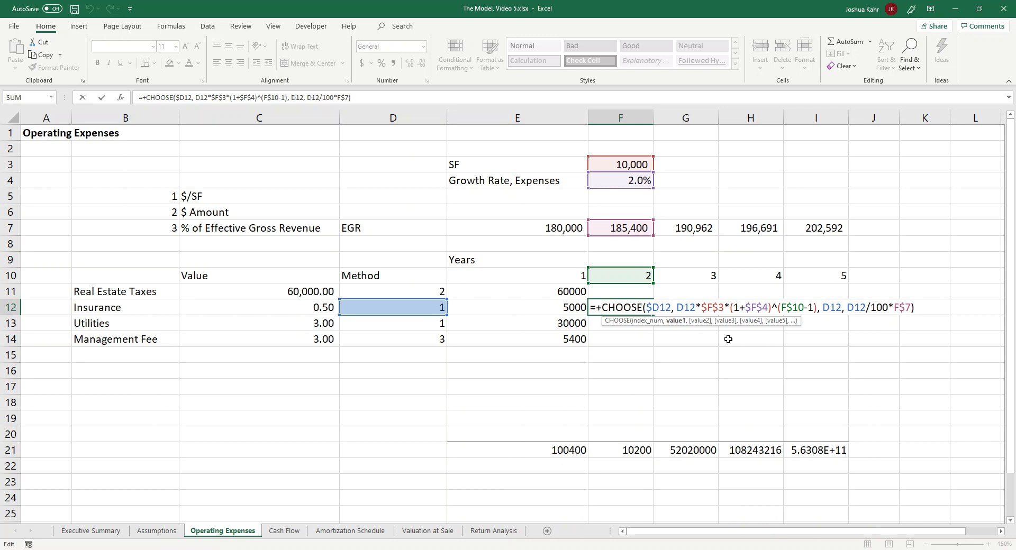
pyautogui.press('Escape')
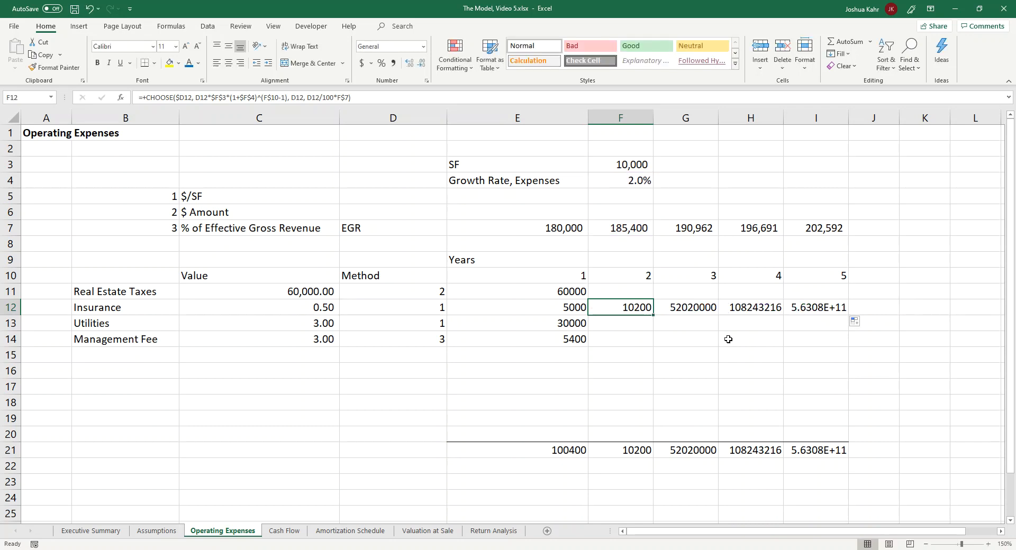
# Step: Lock the column of all three value references in E12's CHOOSE formula so each reads $C12
pyautogui.press('Left')
pyautogui.press('F2')
pyautogui.press('Left')
pyautogui.press('Left')
pyautogui.press('Left')
pyautogui.press('Left')
pyautogui.press('Left')
pyautogui.press('Left')
pyautogui.press('Left')
pyautogui.press('Left')
pyautogui.press('Left')
pyautogui.press('Left')
pyautogui.press('Left')
pyautogui.press('Left')
pyautogui.press('Left')
pyautogui.press('Left')
pyautogui.press('Left')
pyautogui.press('Left')
pyautogui.press('Left')
pyautogui.press('Left')
pyautogui.press('Left')
pyautogui.press('Left')
pyautogui.press('Left')
pyautogui.press('Left')
pyautogui.press('Left')
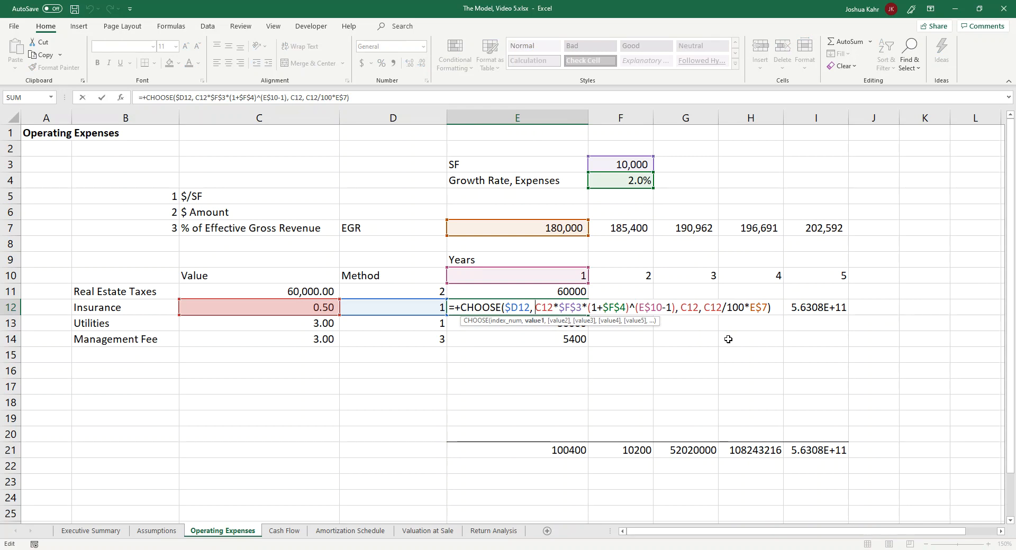
pyautogui.write('$')
pyautogui.press('Right')
pyautogui.press('Right')
pyautogui.press('Right')
pyautogui.press('Right')
pyautogui.press('Right')
pyautogui.press('Right')
pyautogui.press('Right')
pyautogui.press('Right')
pyautogui.press('Right')
pyautogui.press('Right')
pyautogui.press('Right')
pyautogui.press('Right')
pyautogui.press('Right')
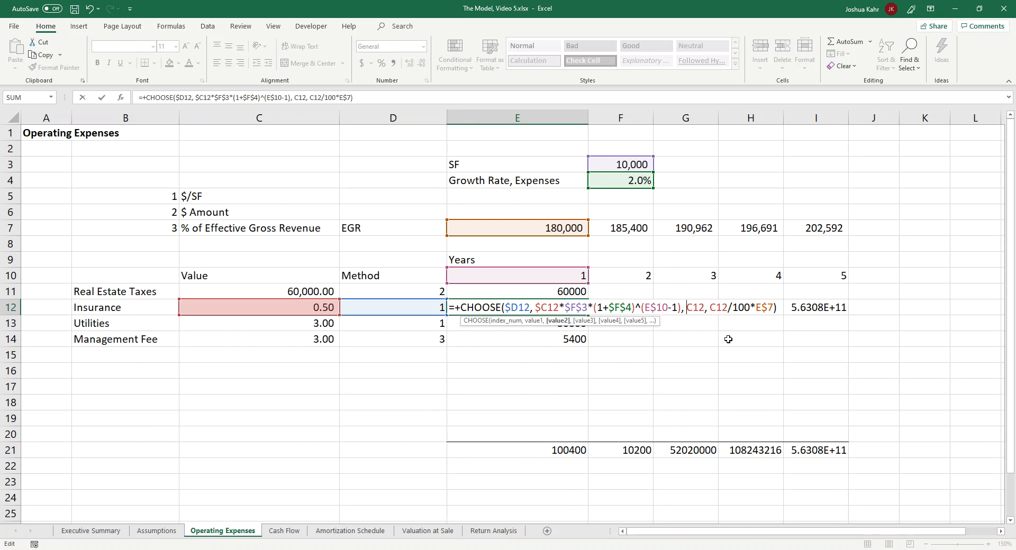
pyautogui.write('$')
pyautogui.press('Right')
pyautogui.press('Right')
pyautogui.press('Right')
pyautogui.press('Right')
pyautogui.press('Right')
pyautogui.write('$')
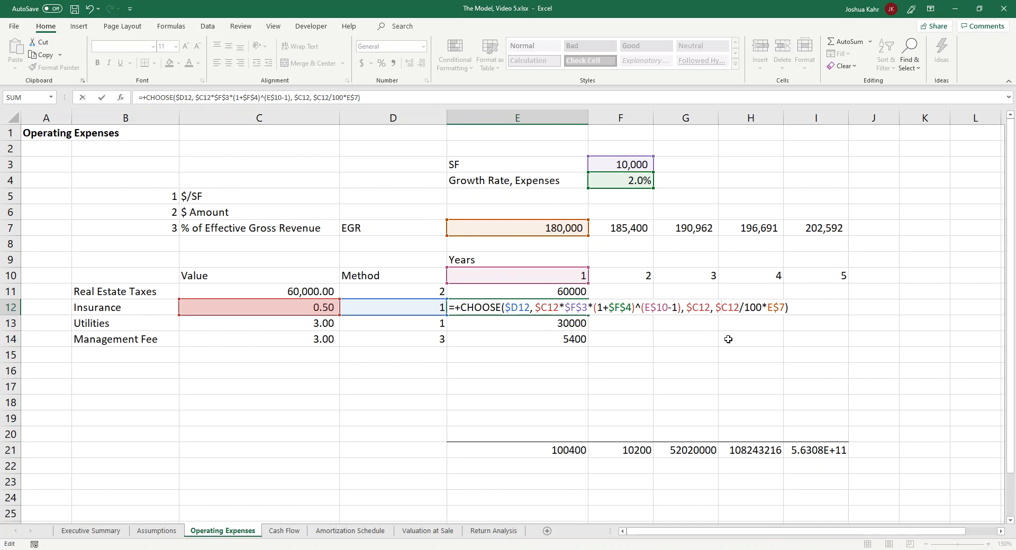
pyautogui.hotkey('ctrl', 'Return')
# Step: Fill E12's formula across to year 5, and through every expense row so it covers E11:I14
pyautogui.moveTo(590, 315); pyautogui.dragTo(853, 315)
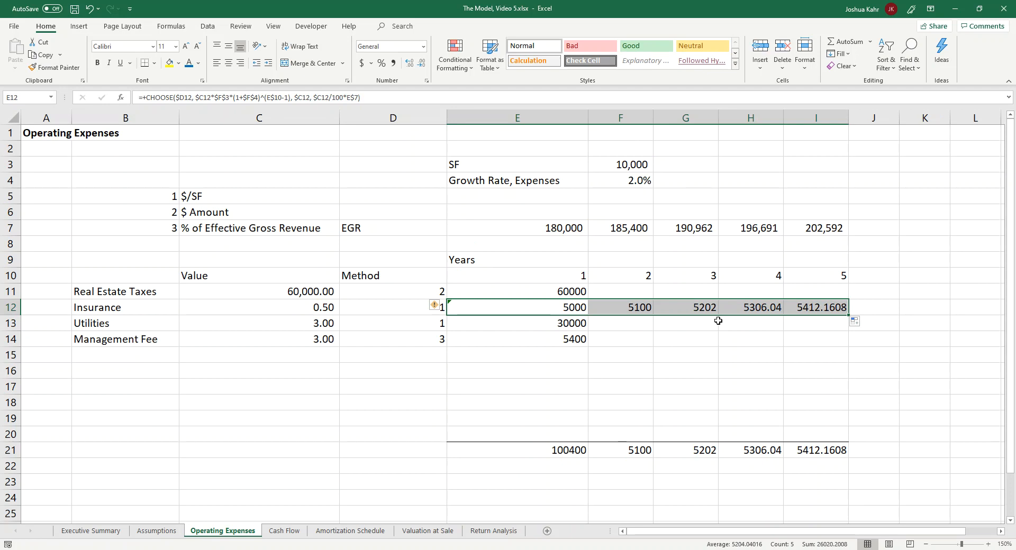
pyautogui.click(573, 307)
pyautogui.moveTo(587, 315); pyautogui.dragTo(585, 294)
pyautogui.moveTo(588, 347); pyautogui.dragTo(826, 351)
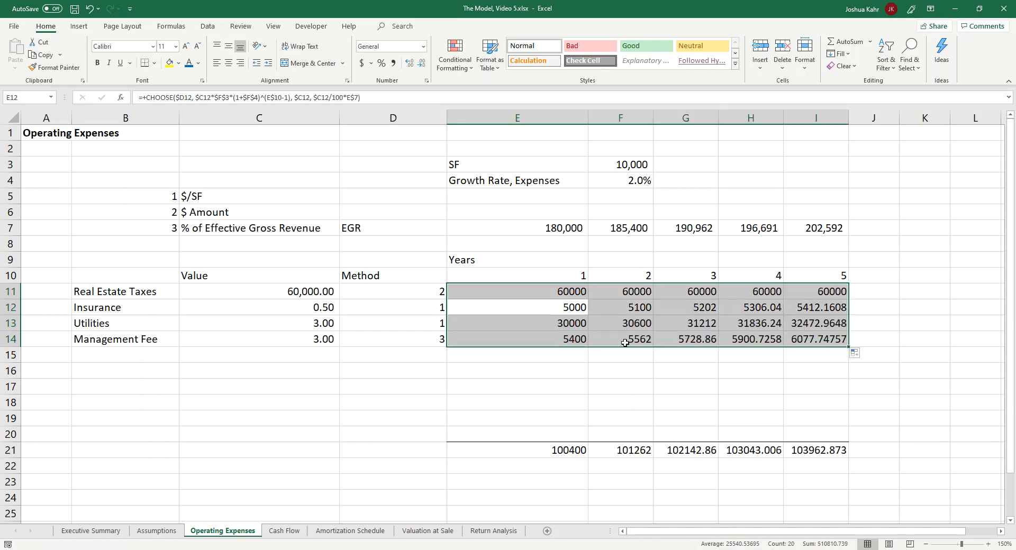
# Step: Review the filled Insurance and Utilities amounts across the years
pyautogui.click(581, 308)
pyautogui.press('Right')
pyautogui.press('Right')
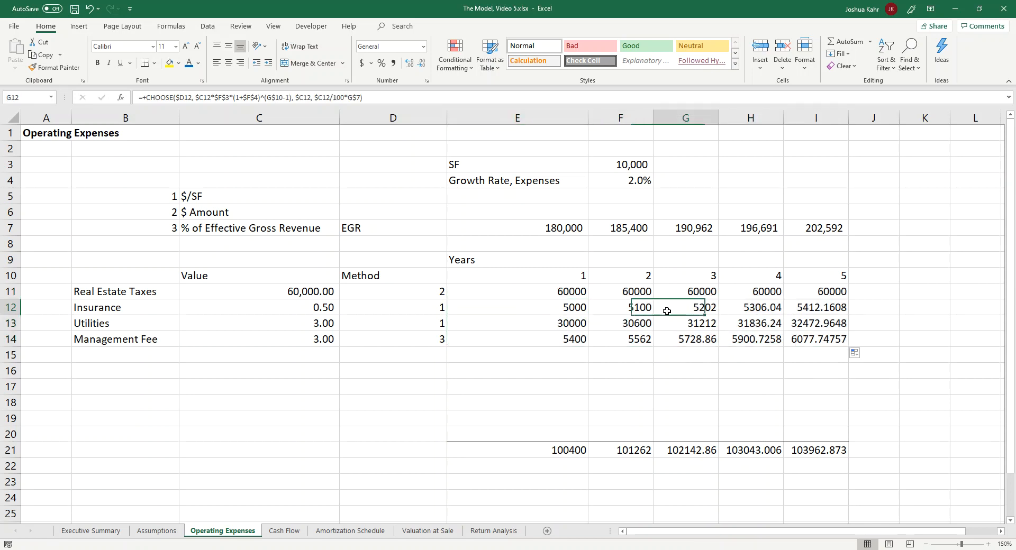
pyautogui.moveTo(576, 310); pyautogui.dragTo(750, 327)
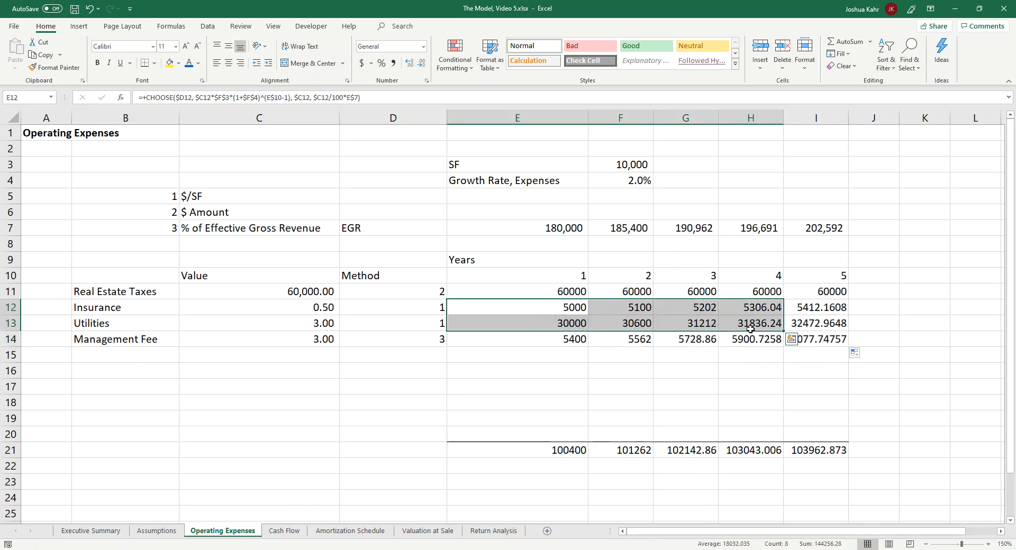
# Step: Check the cell references in the Management Fee formulas for years 2 to 5 in F14:I14
pyautogui.doubleClick(629, 344)
pyautogui.press('Escape')
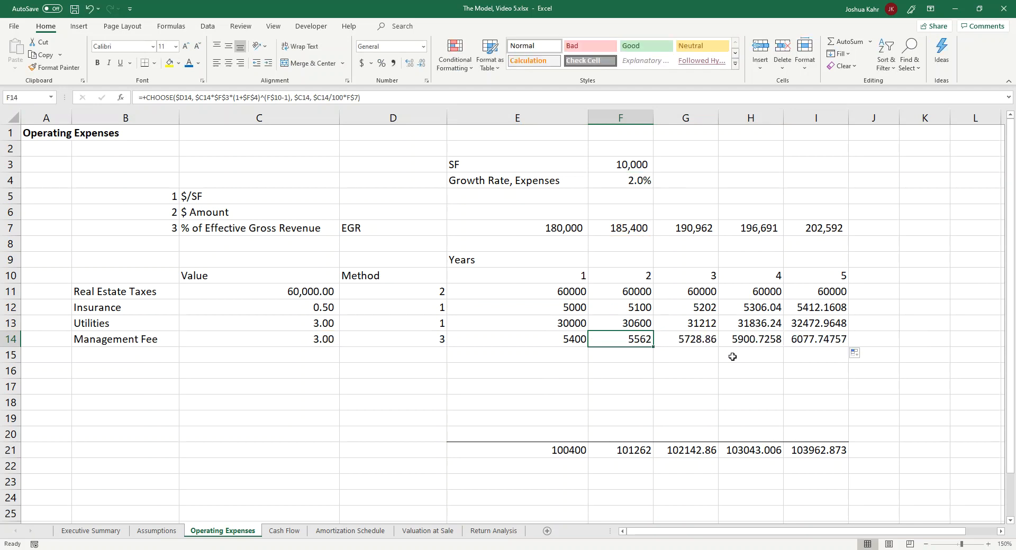
pyautogui.press('Right')
pyautogui.press('F2')
pyautogui.press('Escape')
pyautogui.press('Right')
pyautogui.press('F2')
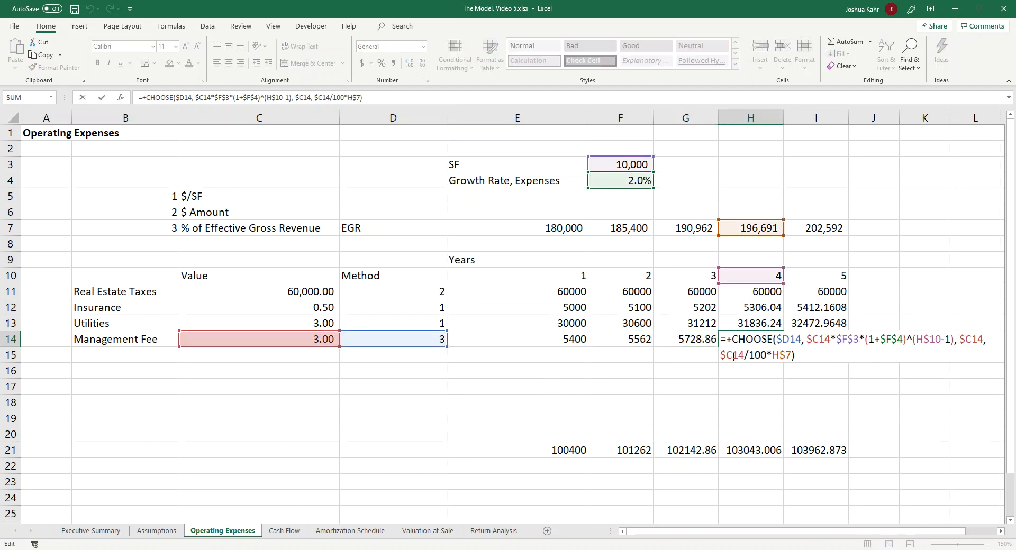
pyautogui.press('Escape')
pyautogui.press('Right')
pyautogui.press('F2')
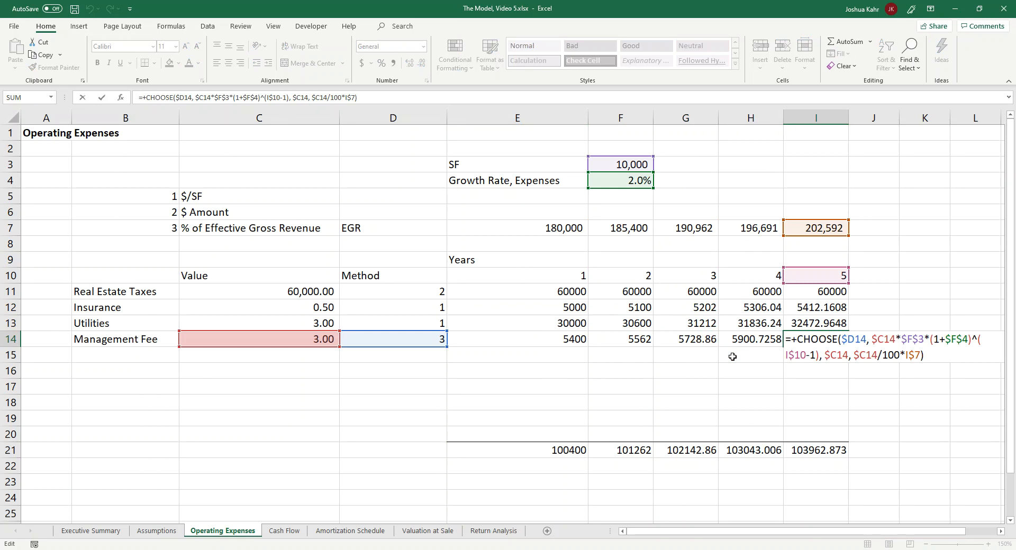
# Step: Step through the arguments of the year 5 Management Fee formula in I14
pyautogui.press('Left')
pyautogui.press('Left')
pyautogui.press('Left')
pyautogui.press('Left')
pyautogui.press('Left')
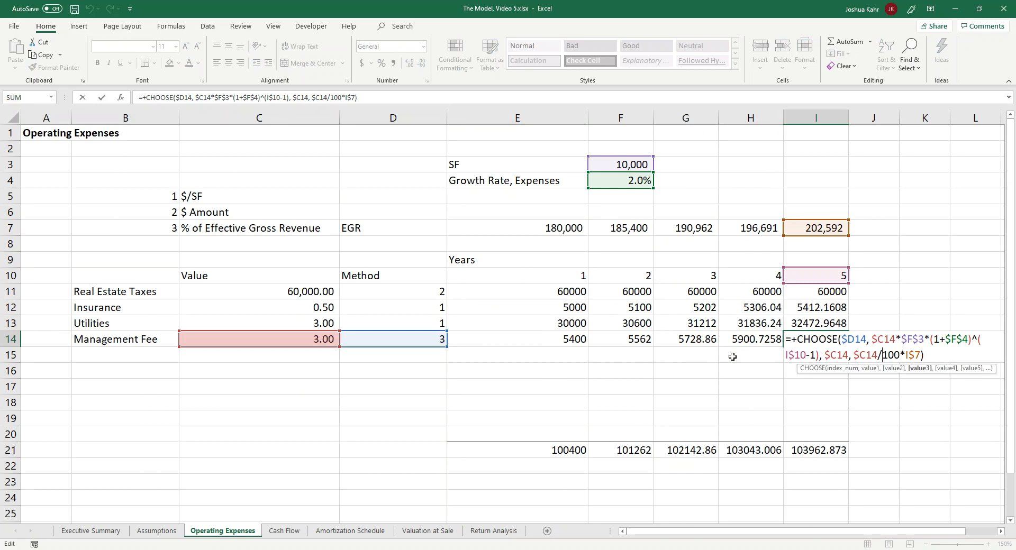
pyautogui.press('Left')
pyautogui.press('Left')
pyautogui.press('Left')
pyautogui.press('Left')
pyautogui.press('Left')
pyautogui.press('Left')
pyautogui.press('Left')
pyautogui.press('Left')
pyautogui.press('Escape')
pyautogui.press('Left')
pyautogui.press('Right')
pyautogui.press('F2')
pyautogui.press('Escape')
# Step: Examine the arguments of the year 5 Insurance formula in I12
pyautogui.press('Up')
pyautogui.press('Up')
pyautogui.press('F2')
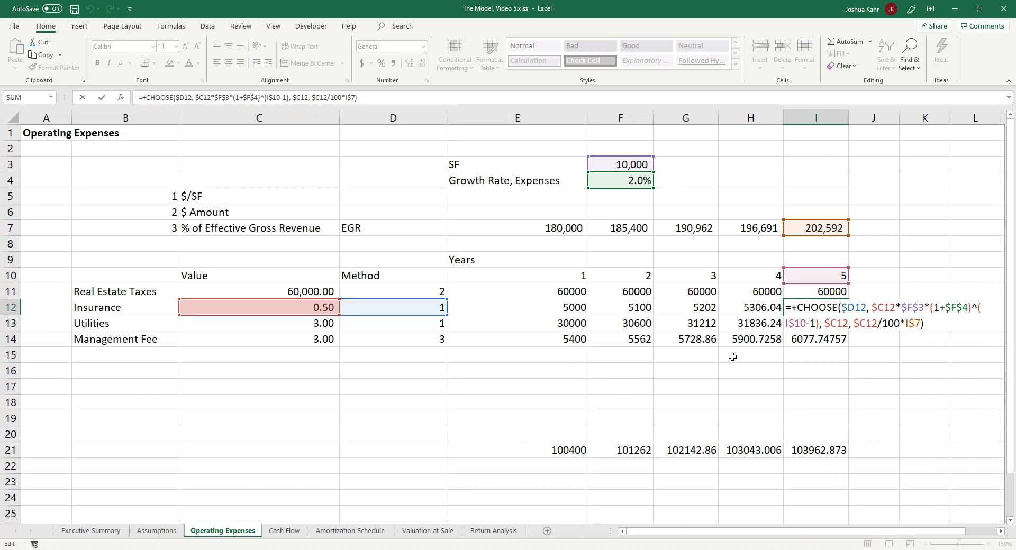
pyautogui.press('Left')
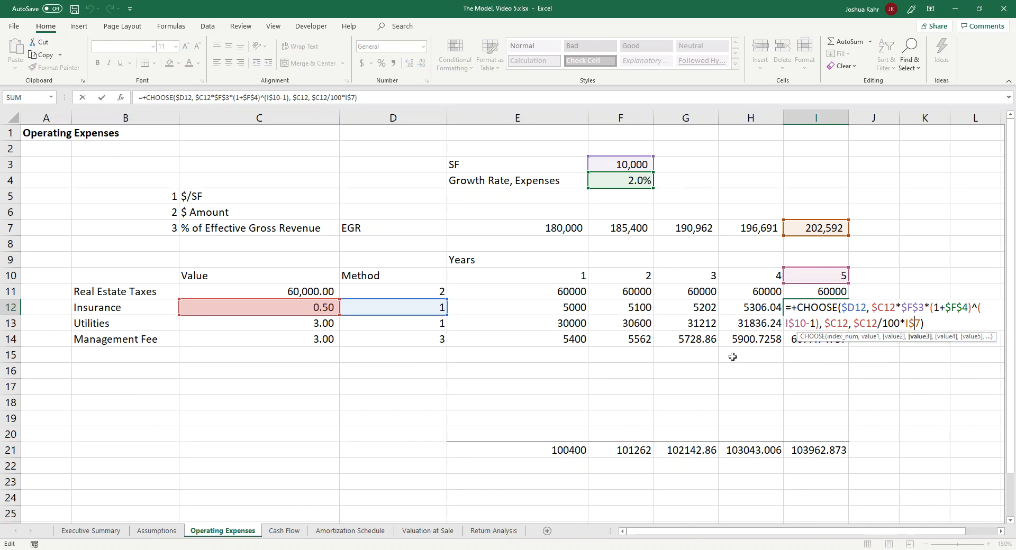
pyautogui.press('Left')
pyautogui.press('Left')
pyautogui.press('Left')
pyautogui.press('Left')
pyautogui.press('Left')
pyautogui.press('Left')
pyautogui.press('Left')
pyautogui.press('Left')
pyautogui.press('Left')
pyautogui.press('Left')
pyautogui.press('Left')
pyautogui.press('Left')
pyautogui.press('Left')
pyautogui.press('Left')
pyautogui.press('Left')
pyautogui.press('Left')
pyautogui.press('Left')
pyautogui.press('Left')
pyautogui.press('Left')
pyautogui.press('Left')
pyautogui.press('Escape')
# Step: Copy the growth factor *(1+$F$4)^(E$10-1) from the $/SF argument of E12's CHOOSE formula
pyautogui.press('Left')
pyautogui.press('Left')
pyautogui.press('Left')
pyautogui.press('Left')
pyautogui.press('F2')
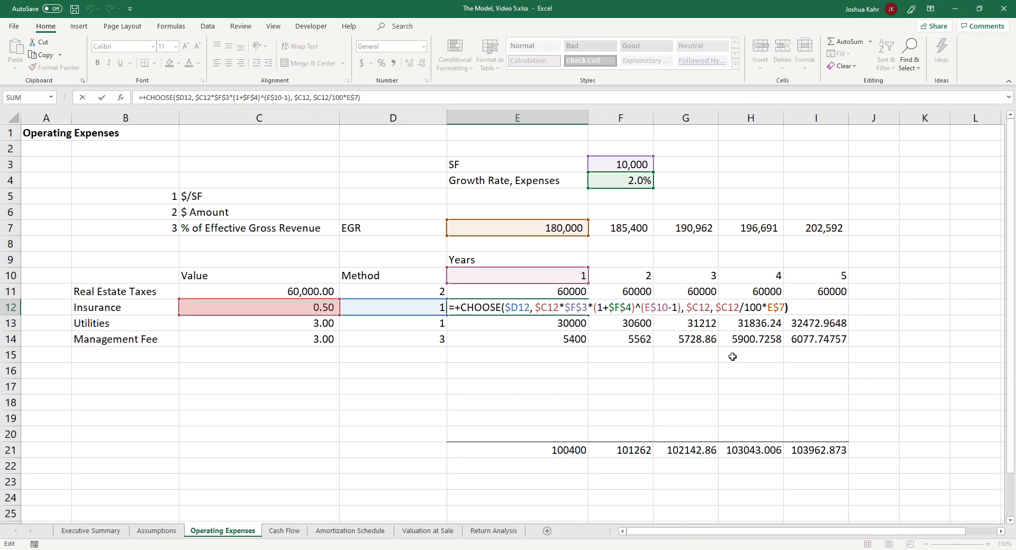
pyautogui.press('Left')
pyautogui.press('Left')
pyautogui.press('Left')
pyautogui.press('Left')
pyautogui.press('Left')
pyautogui.press('Left')
pyautogui.press('Left')
pyautogui.press('Left')
pyautogui.press('Left')
pyautogui.press('Left')
pyautogui.press('Left')
pyautogui.press('Left')
pyautogui.press('Left')
pyautogui.press('Left')
pyautogui.press('Left')
pyautogui.press('Left')
pyautogui.press('Left')
pyautogui.press('Left')
pyautogui.press('Left')
pyautogui.press('Left')
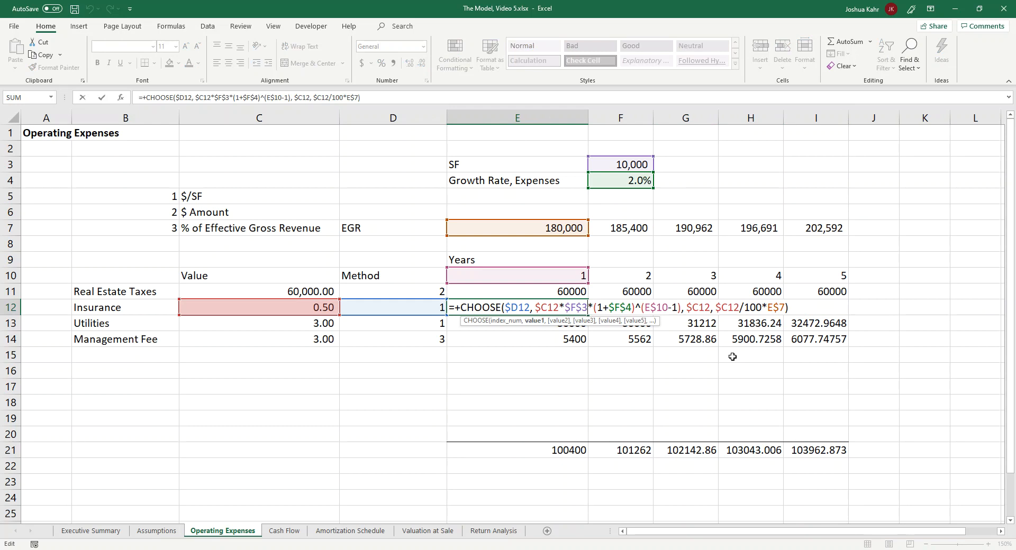
pyautogui.hotkey('shift', 'Right')
pyautogui.hotkey('shift', 'Right')
pyautogui.hotkey('shift', 'Right')
pyautogui.hotkey('shift', 'Right')
pyautogui.hotkey('shift', 'Right')
pyautogui.hotkey('shift', 'Right')
pyautogui.hotkey('shift', 'Right')
pyautogui.hotkey('shift', 'Right')
pyautogui.hotkey('shift', 'Right')
pyautogui.hotkey('shift', 'Right')
pyautogui.hotkey('shift', 'Right')
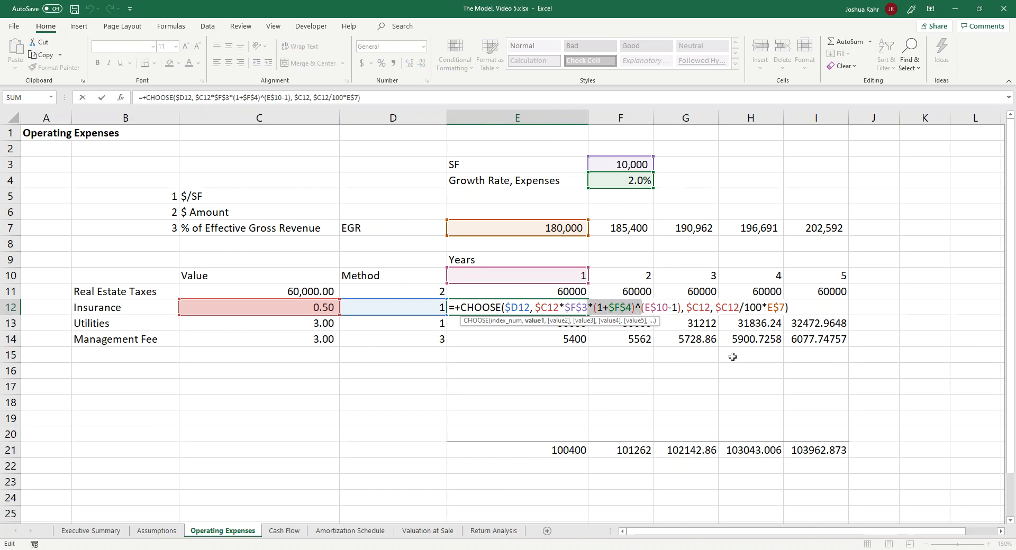
pyautogui.hotkey('shift', 'Right')
pyautogui.hotkey('shift', 'Right')
pyautogui.hotkey('shift', 'Right')
pyautogui.hotkey('shift', 'Right')
pyautogui.hotkey('shift', 'Right')
pyautogui.hotkey('shift', 'Right')
pyautogui.hotkey('ctrl', 'c')
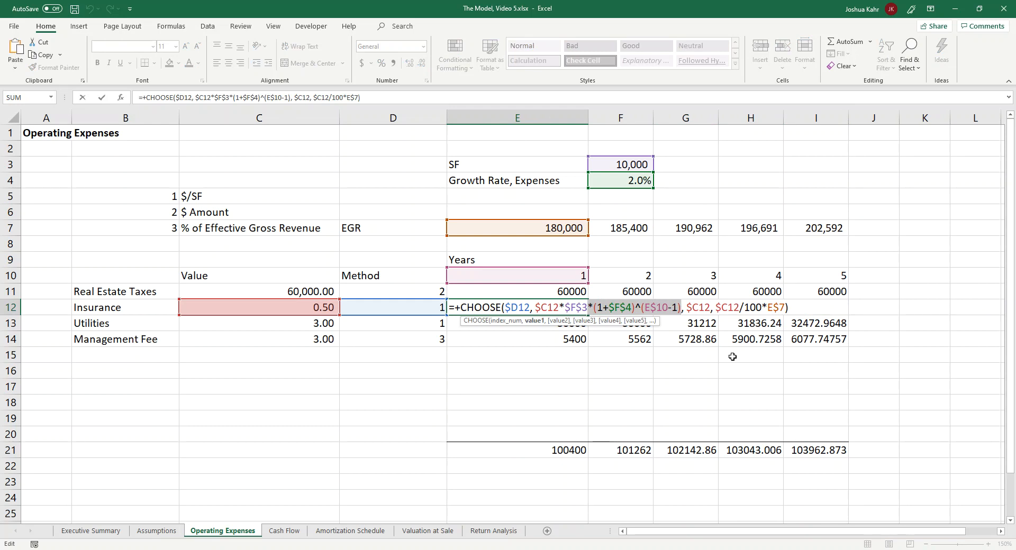
# Step: Add the copied growth factor to E12's $ Amount argument so it reads $C12*(1+$F$4)^(E$10-1)
pyautogui.press('Left')
pyautogui.press('Left')
pyautogui.press('Left')
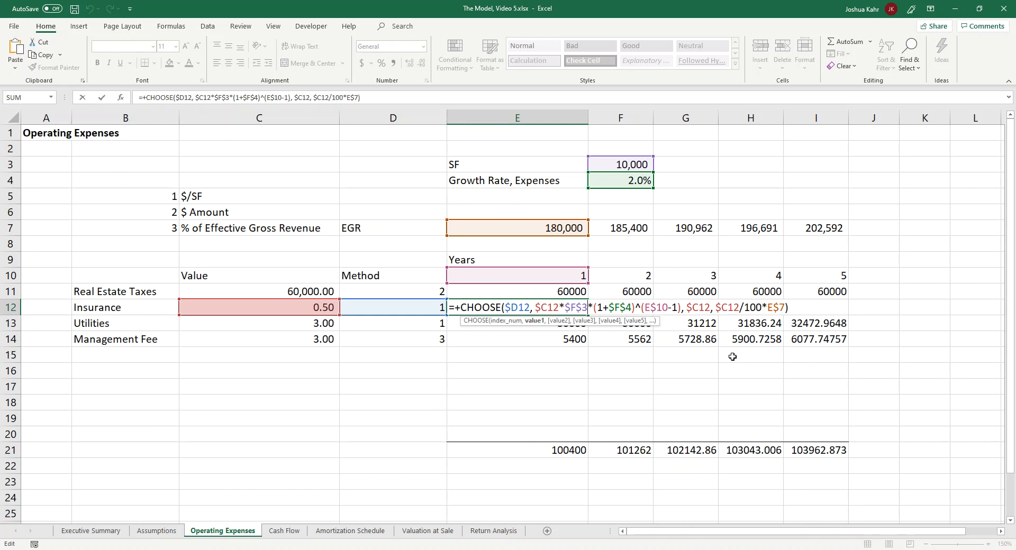
pyautogui.press('Right')
pyautogui.press('Right')
pyautogui.press('Right')
pyautogui.press('Right')
pyautogui.press('Right')
pyautogui.press('Right')
pyautogui.press('Right')
pyautogui.press('Right')
pyautogui.press('Right')
pyautogui.write('*')
pyautogui.hotkey('ctrl', 'v')
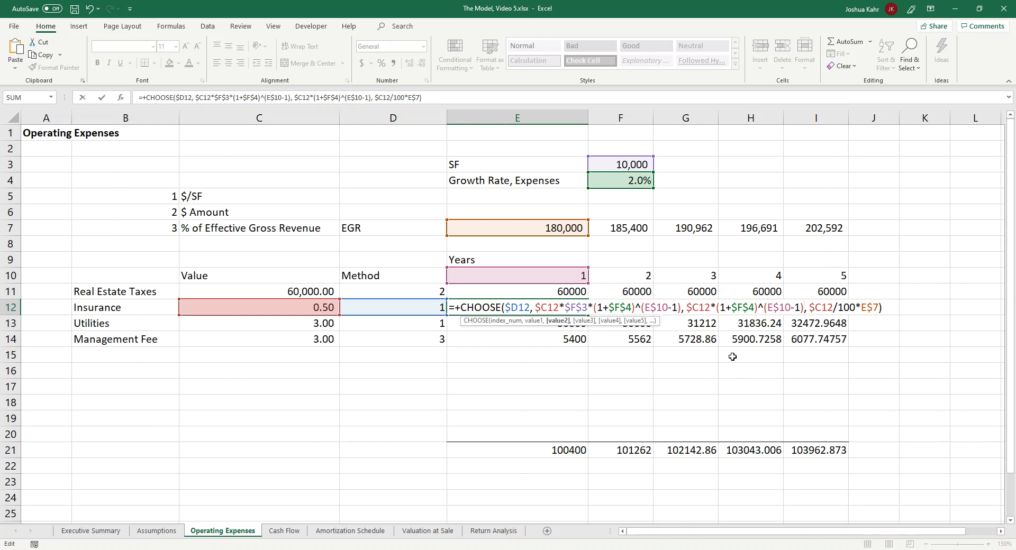
pyautogui.press('Return')
# Step: Copy E12's updated formula to the Real Estate Taxes row in E11 and across to year 5 in I11
pyautogui.press('Up')
pyautogui.hotkey('ctrl', 'c')
pyautogui.press('Up')
pyautogui.hotkey('ctrl', 'v')
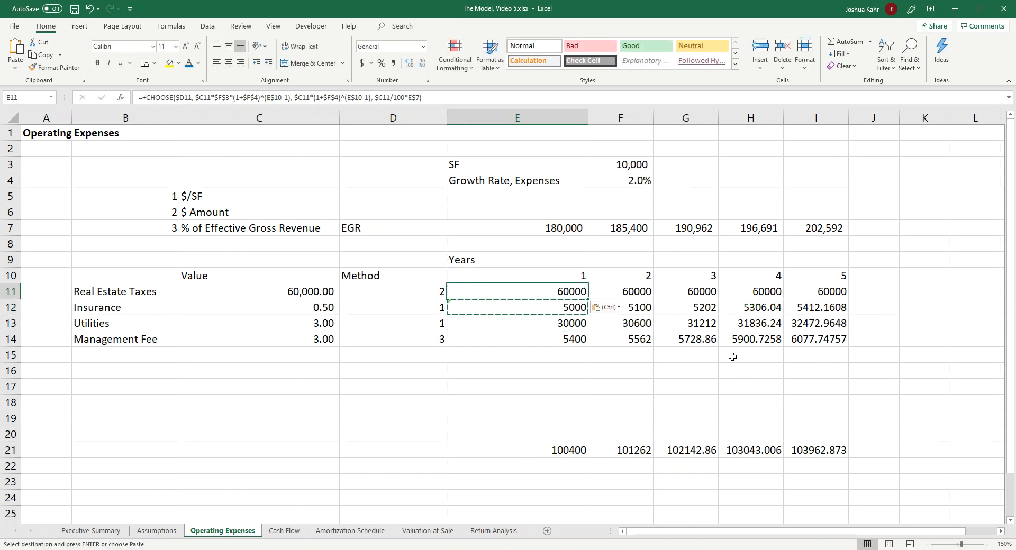
pyautogui.hotkey('ctrl', 'c')
pyautogui.hotkey('shift', 'Right')
pyautogui.hotkey('shift', 'Right')
pyautogui.hotkey('shift', 'Right')
pyautogui.hotkey('shift', 'Right')
pyautogui.hotkey('ctrl', 'v')
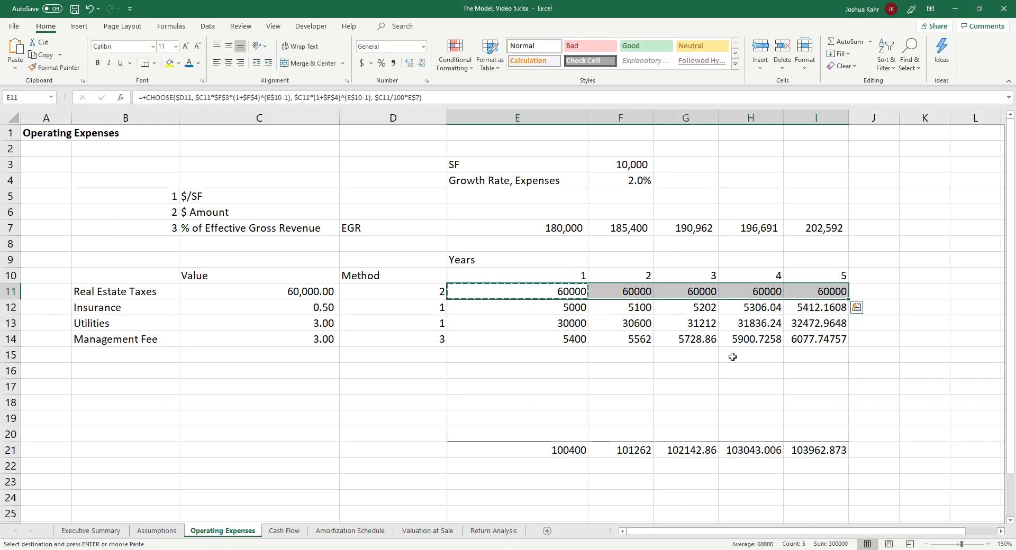
# Step: Format E11:I21 as numbers with thousands separators and no decimal places
pyautogui.hotkey('shift', 'Left')
pyautogui.hotkey('shift', 'Left')
pyautogui.hotkey('shift', 'Left')
pyautogui.hotkey('shift', 'Left')
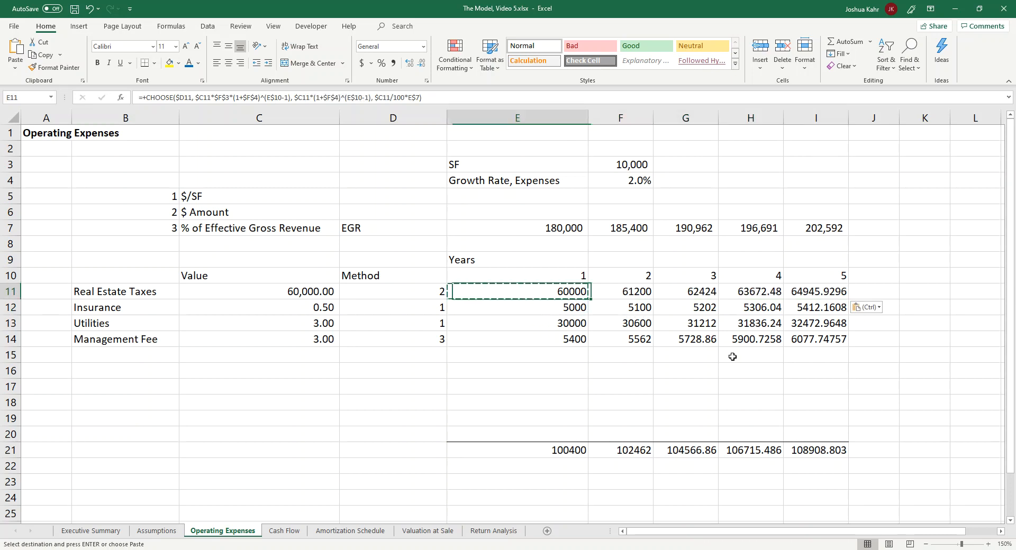
pyautogui.hotkey('shift', 'Down')
pyautogui.hotkey('shift', 'Down')
pyautogui.hotkey('shift', 'Down')
pyautogui.hotkey('shift', 'Right')
pyautogui.hotkey('shift', 'Down')
pyautogui.hotkey('shift', 'Down')
pyautogui.hotkey('shift', 'Down')
pyautogui.hotkey('shift', 'Down')
pyautogui.hotkey('shift', 'Down')
pyautogui.hotkey('shift', 'Down')
pyautogui.hotkey('shift', 'Down')
pyautogui.hotkey('shift', 'Right')
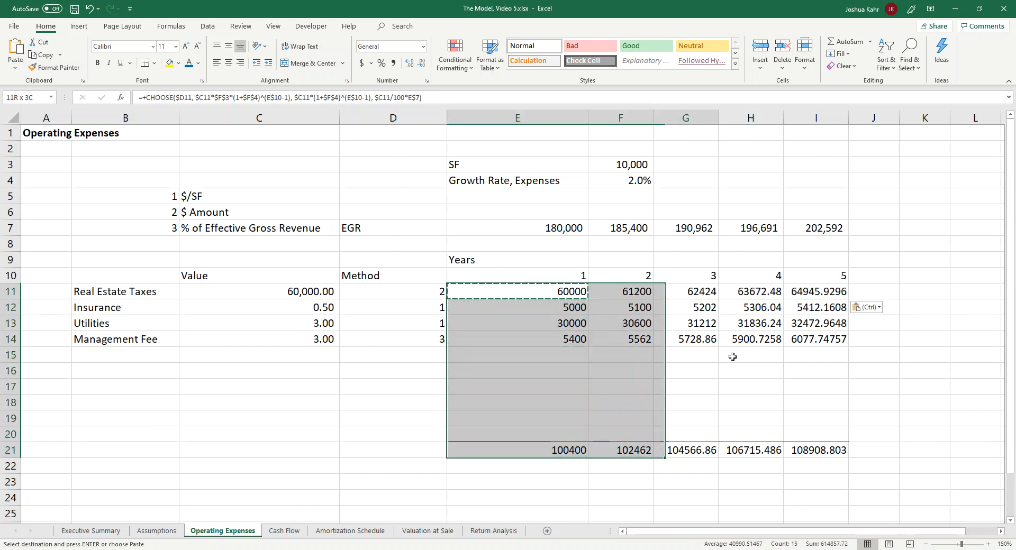
pyautogui.hotkey('shift', 'Right')
pyautogui.hotkey('shift', 'Right')
pyautogui.hotkey('ctrl', 'shift', '1')
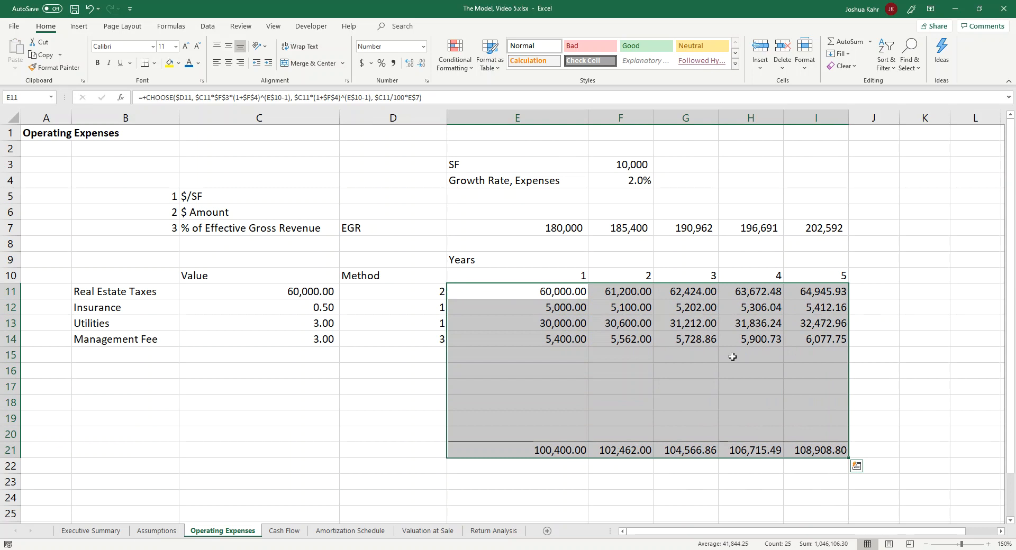
pyautogui.click(421, 63)
pyautogui.click(421, 63)
# Step: Compare the Insurance and Real Estate Taxes formulas, and inspect the $D14 method reference in E14's Management Fee formula
pyautogui.click(766, 307)
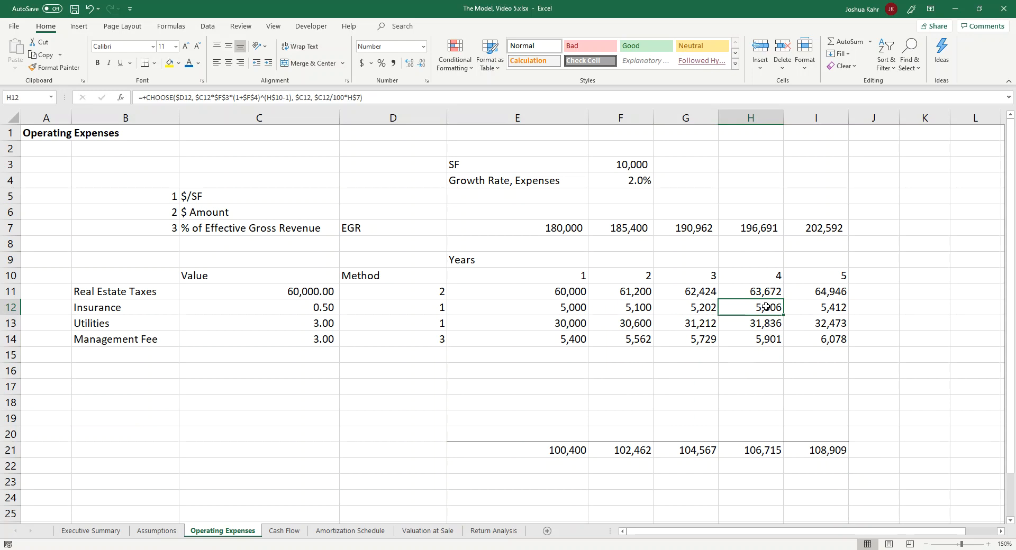
pyautogui.click(563, 297)
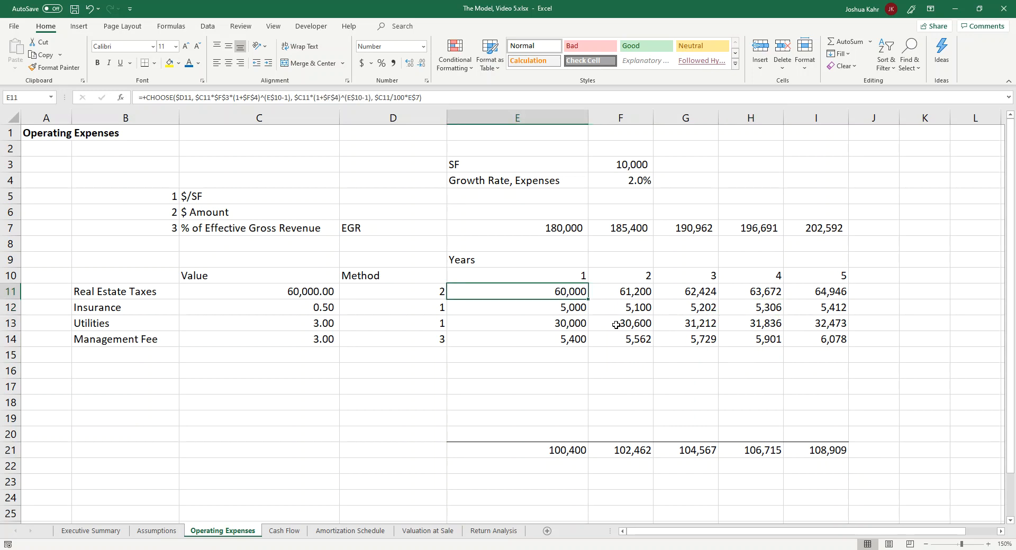
pyautogui.click(555, 344)
pyautogui.press('F2')
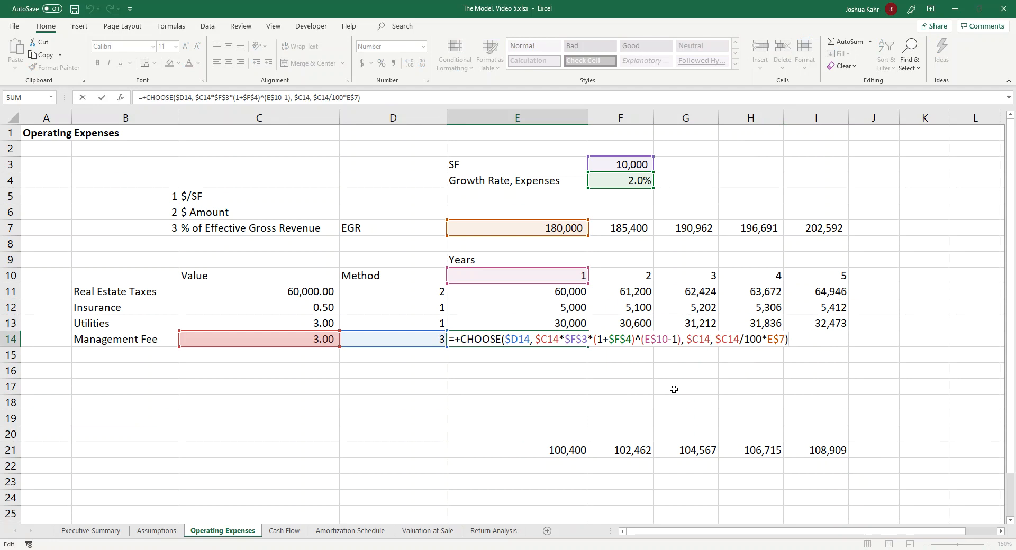
pyautogui.moveTo(503, 339); pyautogui.dragTo(530, 339)
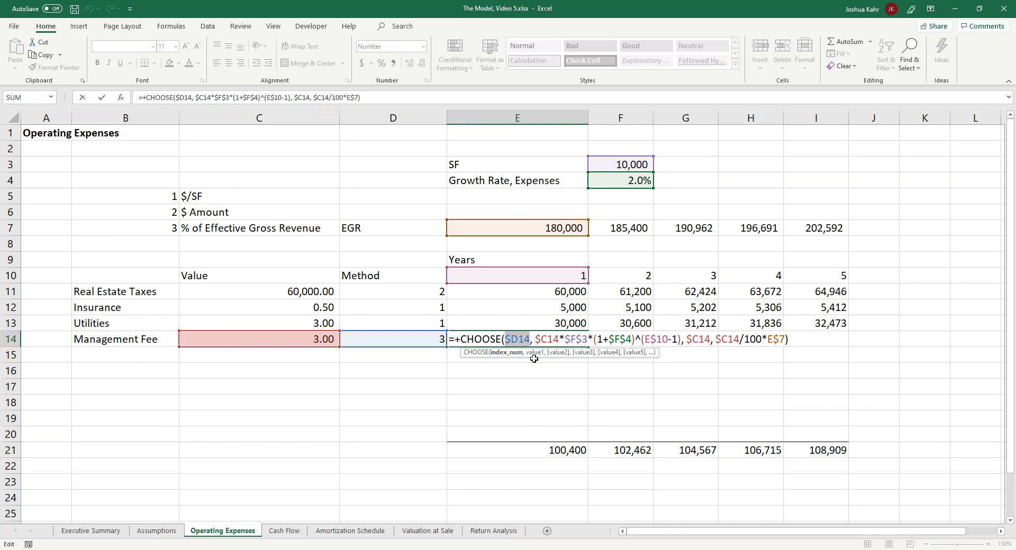
pyautogui.press('Return')
# Step: Check the $ Amount argument of the year 1 Utilities formula in E13
pyautogui.press('Up')
pyautogui.press('Up')
pyautogui.press('F2')
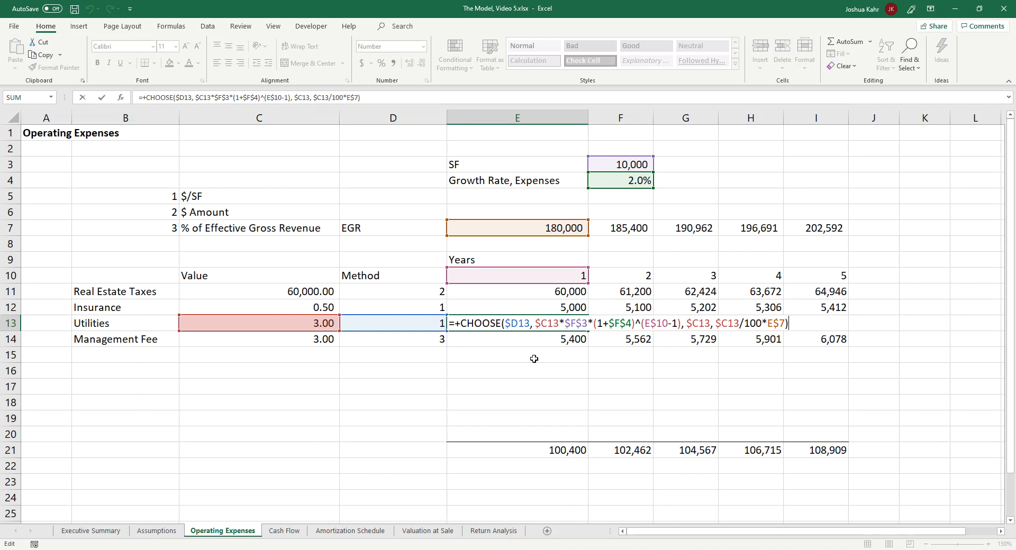
pyautogui.doubleClick(701, 323)
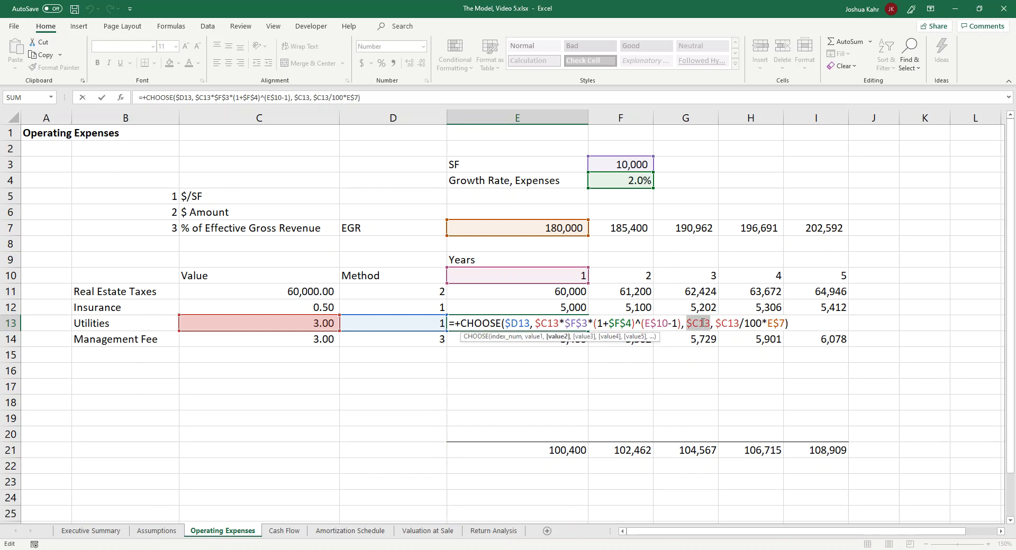
pyautogui.press('Escape')
# Step: Fill E11's updated CHOOSE formula down to the Management Fee row and across to year 5, covering E11:I14
pyautogui.press('Up')
pyautogui.press('Up')
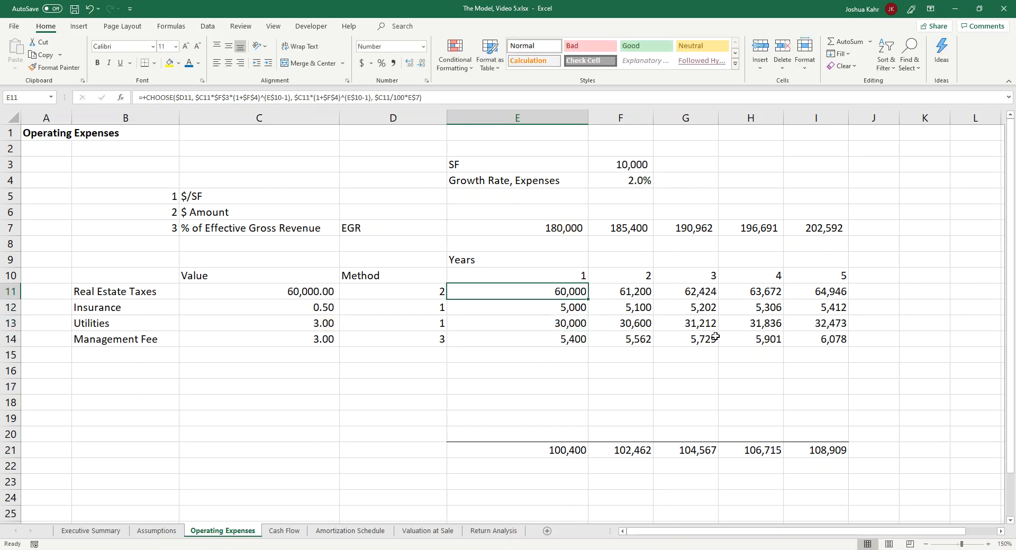
pyautogui.press('F2')
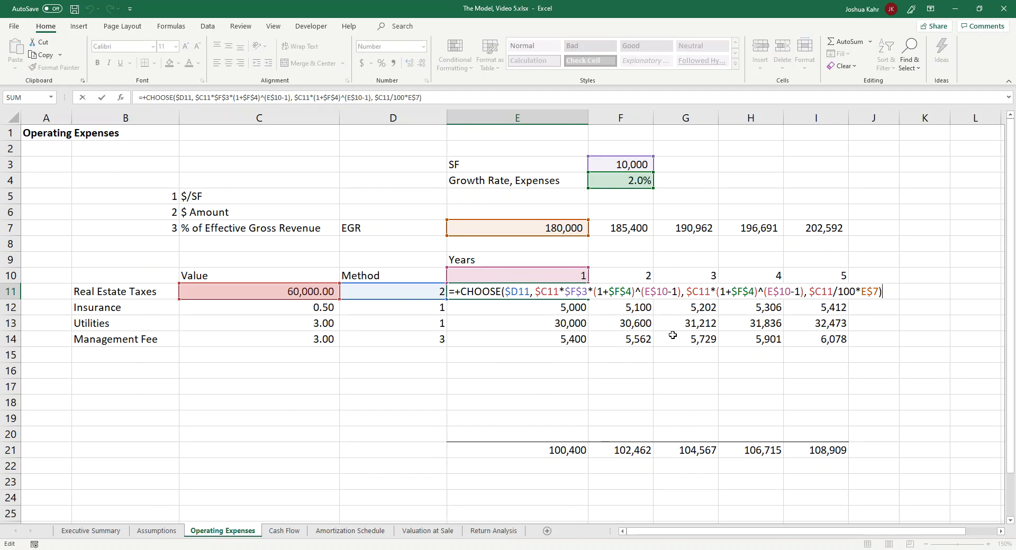
pyautogui.press('Escape')
pyautogui.moveTo(587, 299); pyautogui.dragTo(583, 346)
pyautogui.moveTo(584, 343); pyautogui.dragTo(845, 348)
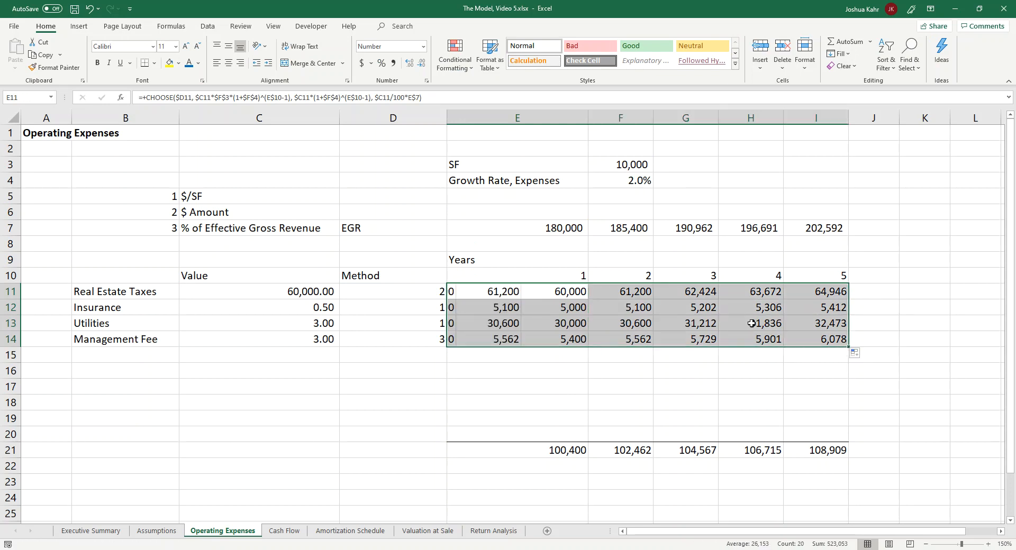
# Step: Examine the $ Amount argument of the year 1 Insurance formula in E12, including its expense growth term
pyautogui.click(584, 304)
pyautogui.press('F2')
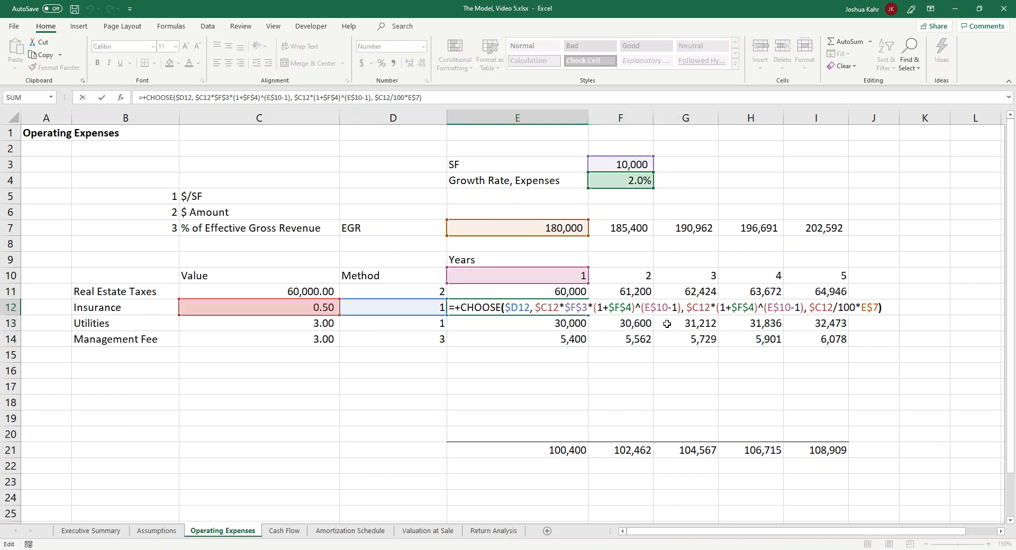
pyautogui.press('Left')
pyautogui.press('Left')
pyautogui.press('Left')
pyautogui.press('Left')
pyautogui.press('Left')
pyautogui.press('Left')
pyautogui.press('Left')
pyautogui.press('Left')
pyautogui.press('Left')
pyautogui.press('Left')
pyautogui.press('Left')
pyautogui.press('Left')
pyautogui.press('Left')
pyautogui.press('Left')
pyautogui.press('Left')
pyautogui.press('Left')
pyautogui.press('Left')
pyautogui.press('Left')
pyautogui.press('Left')
pyautogui.press('Left')
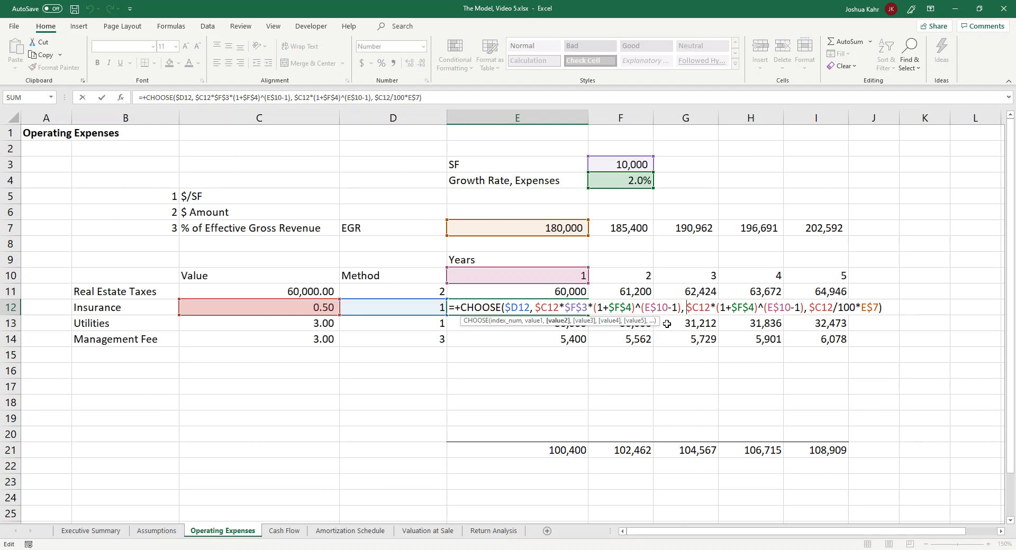
pyautogui.press('Left')
pyautogui.press('Left')
pyautogui.press('Left')
pyautogui.press('Left')
pyautogui.press('Left')
pyautogui.press('Left')
pyautogui.press('Left')
pyautogui.press('Left')
pyautogui.press('Left')
pyautogui.press('Left')
pyautogui.press('Left')
pyautogui.press('Left')
pyautogui.press('Left')
pyautogui.press('Left')
pyautogui.press('Left')
pyautogui.press('Left')
pyautogui.press('Left')
pyautogui.press('Left')
pyautogui.press('Left')
pyautogui.moveTo(538, 305); pyautogui.dragTo(800, 307)
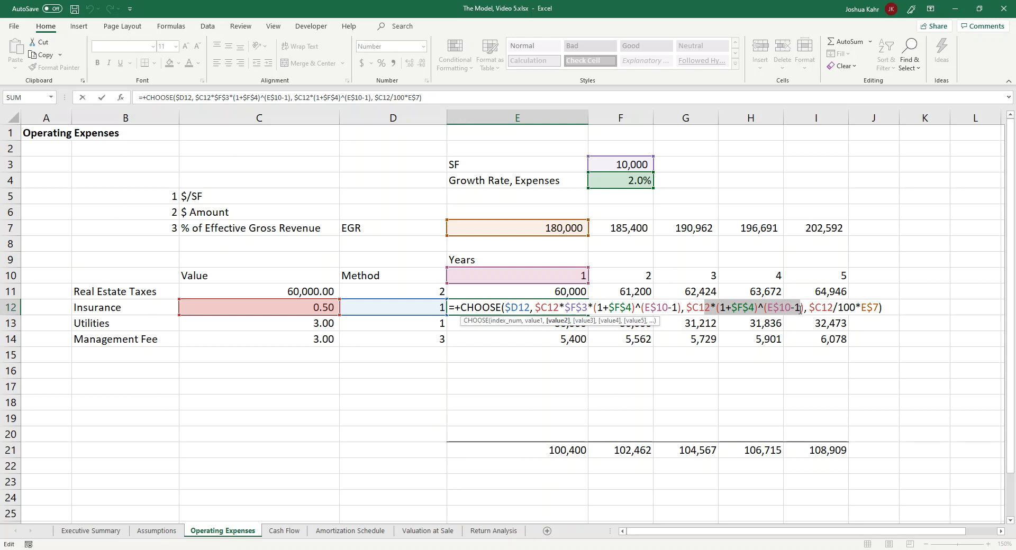
pyautogui.press('Escape')
# Step: Examine the $ Amount and % of Effective Gross Revenue arguments of the Real Estate Taxes formula in E11
pyautogui.press('Up')
pyautogui.press('F2')
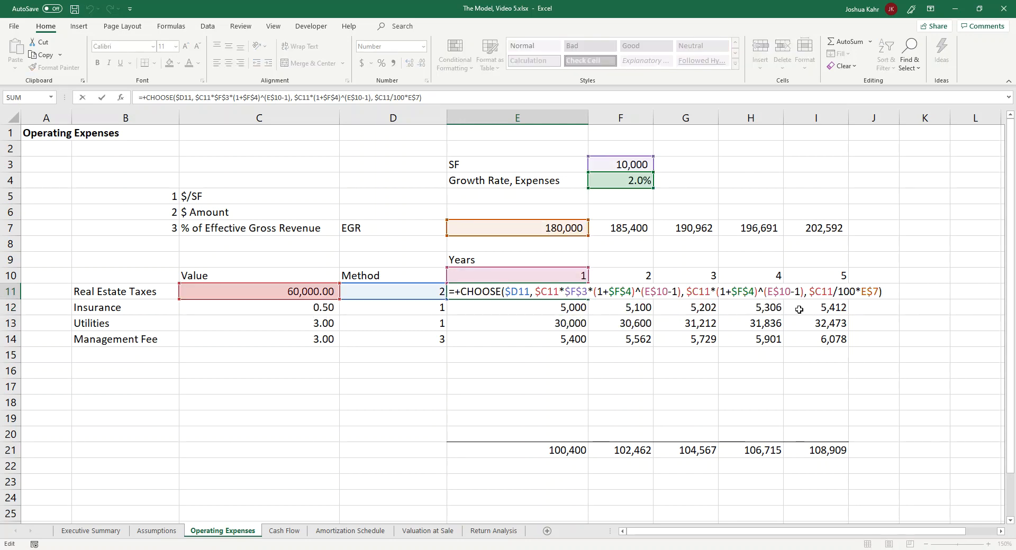
pyautogui.doubleClick(698, 292)
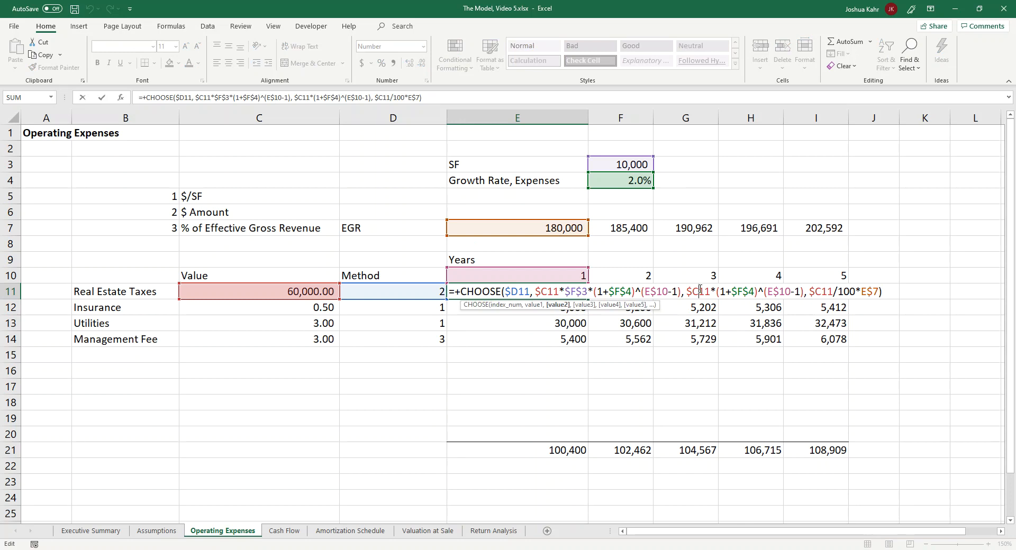
pyautogui.doubleClick(750, 292)
pyautogui.moveTo(767, 292); pyautogui.dragTo(803, 292)
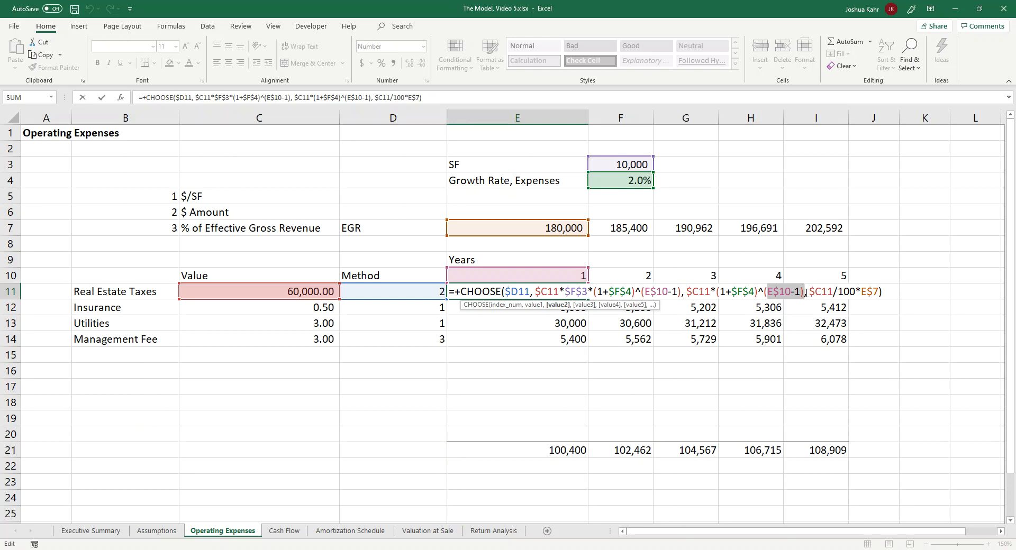
pyautogui.doubleClick(820, 293)
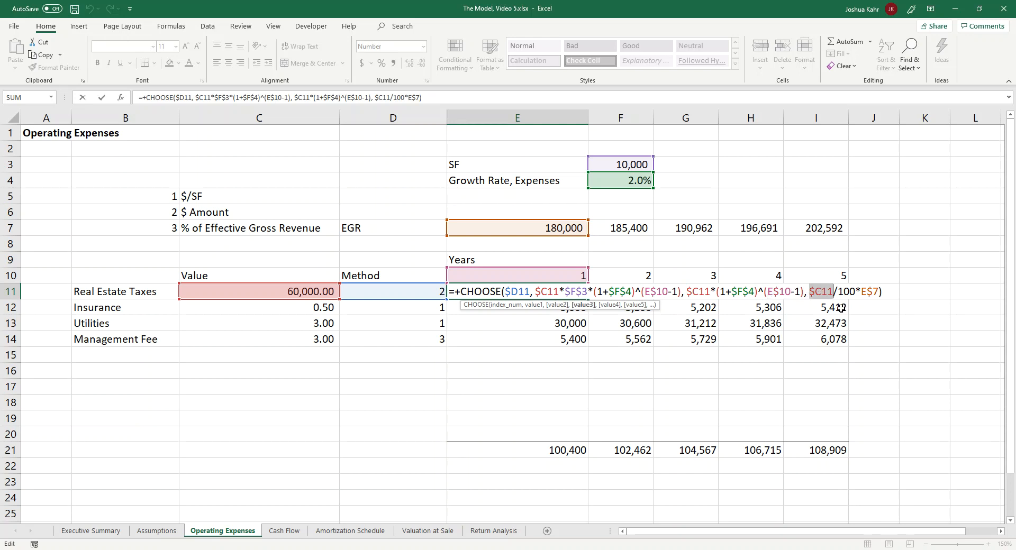
pyautogui.click(810, 294)
pyautogui.moveTo(810, 294); pyautogui.dragTo(878, 293)
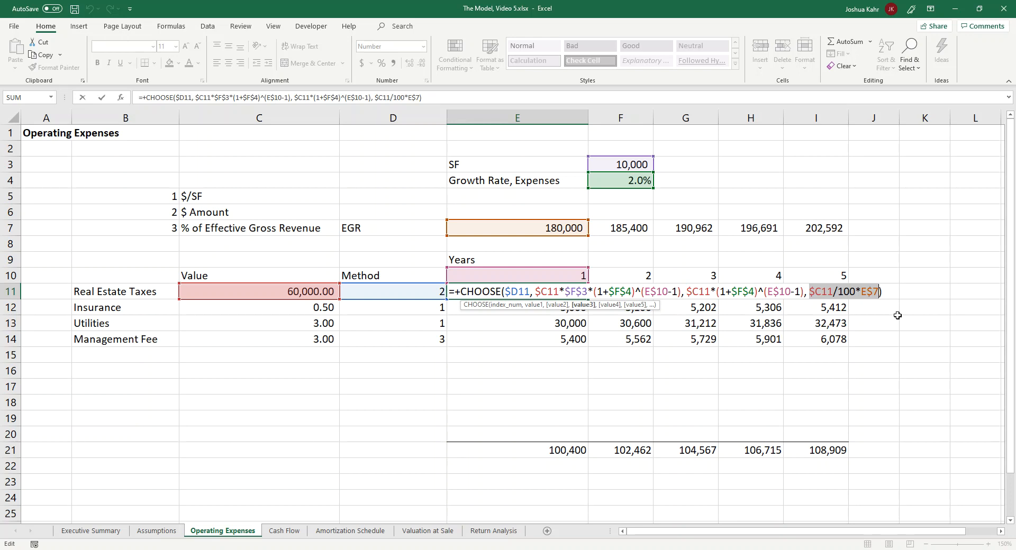
pyautogui.press('Escape')
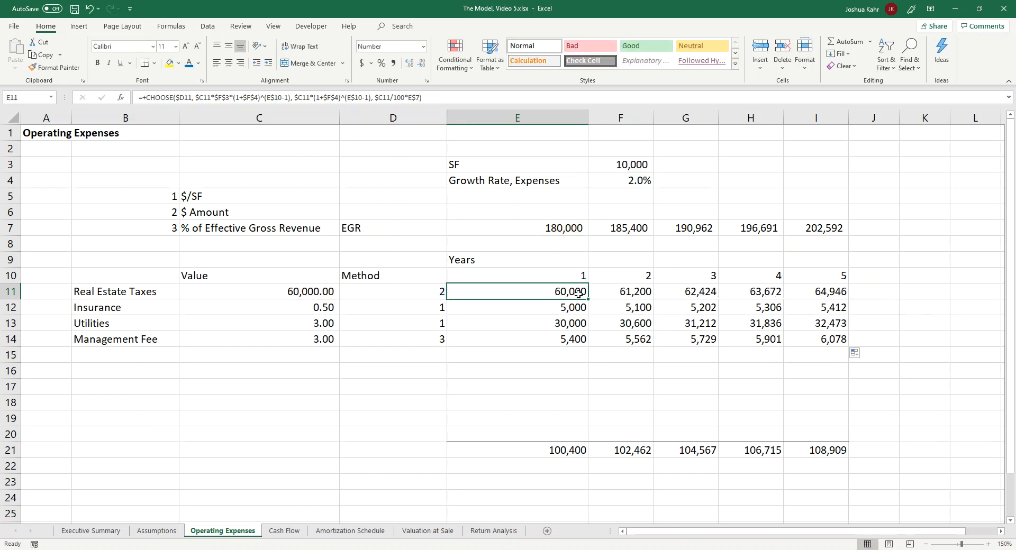
# Step: Check the range summed by the year 1 total operating expenses formula in E21
pyautogui.click(576, 461)
pyautogui.click(575, 451)
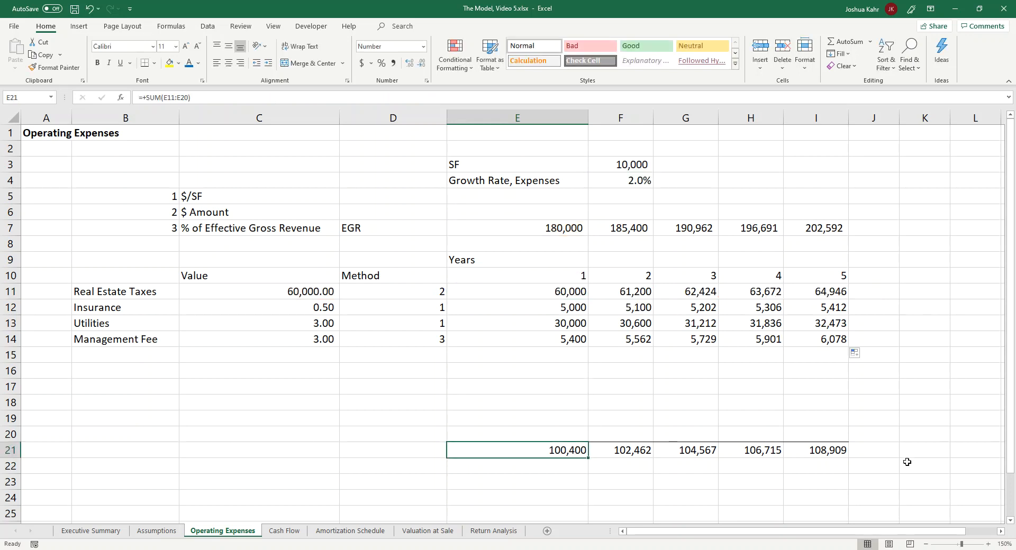
pyautogui.moveTo(818, 449); pyautogui.dragTo(608, 449)
pyautogui.doubleClick(577, 449)
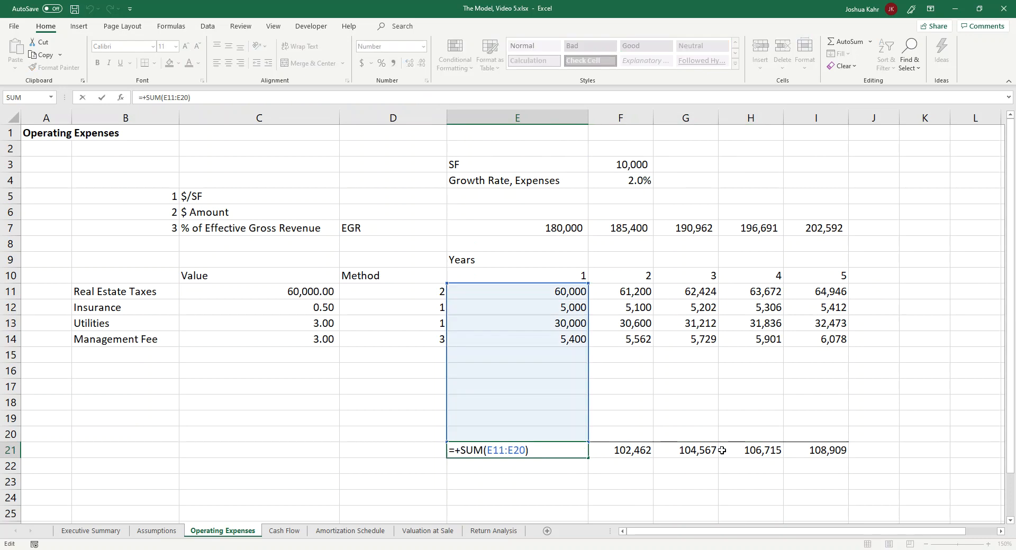
pyautogui.moveTo(265, 351); pyautogui.dragTo(688, 398)
pyautogui.click(561, 461)
pyautogui.click(557, 454)
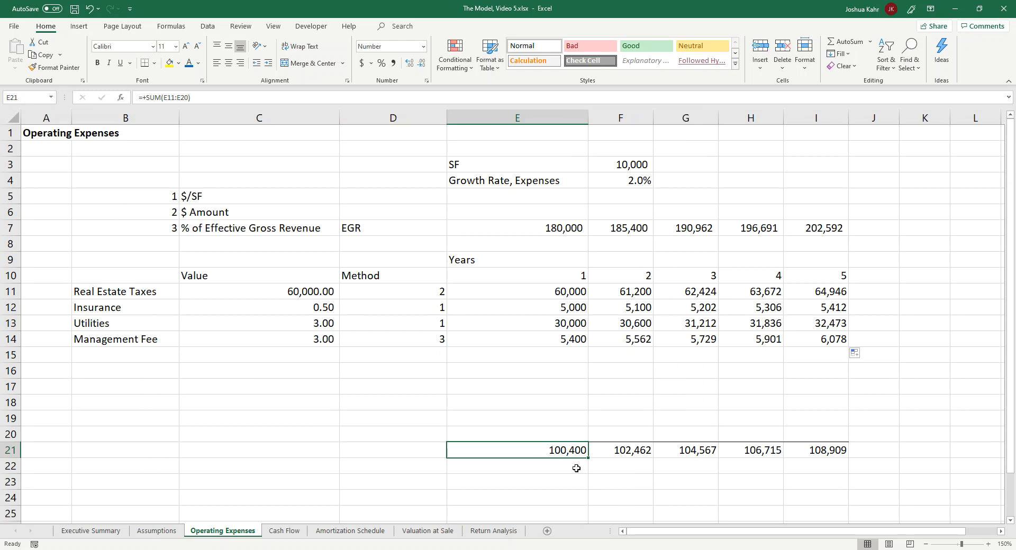
# Step: Link Cash Flow D10 to 'Operating Expenses'!E21 and fill the Operating Expenses row across through year 6
pyautogui.click(284, 531)
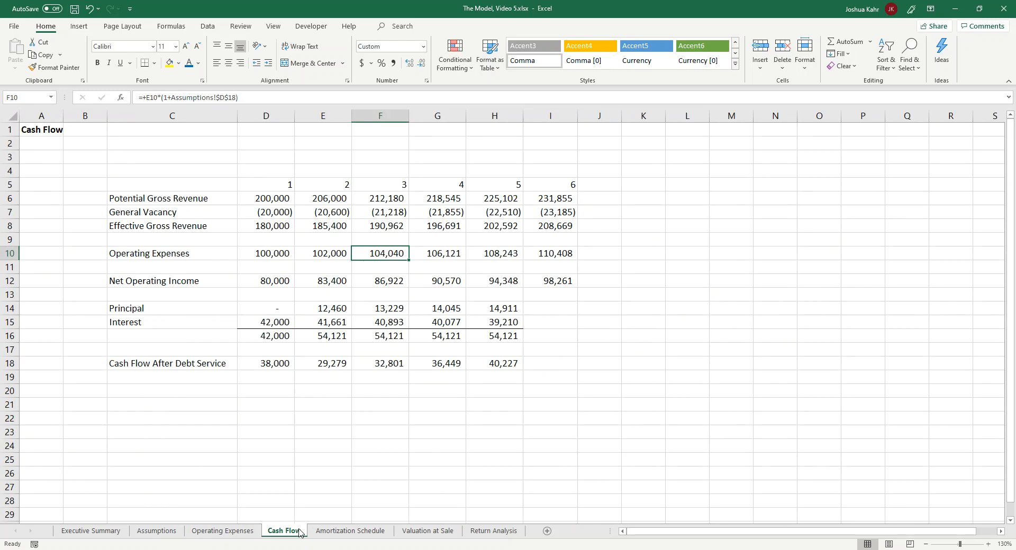
pyautogui.click(279, 260)
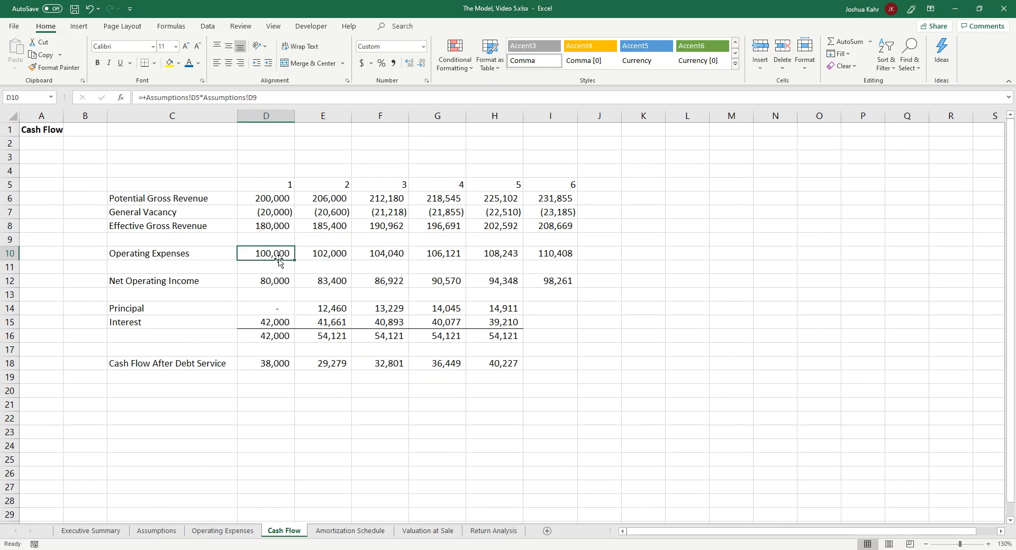
pyautogui.write('+')
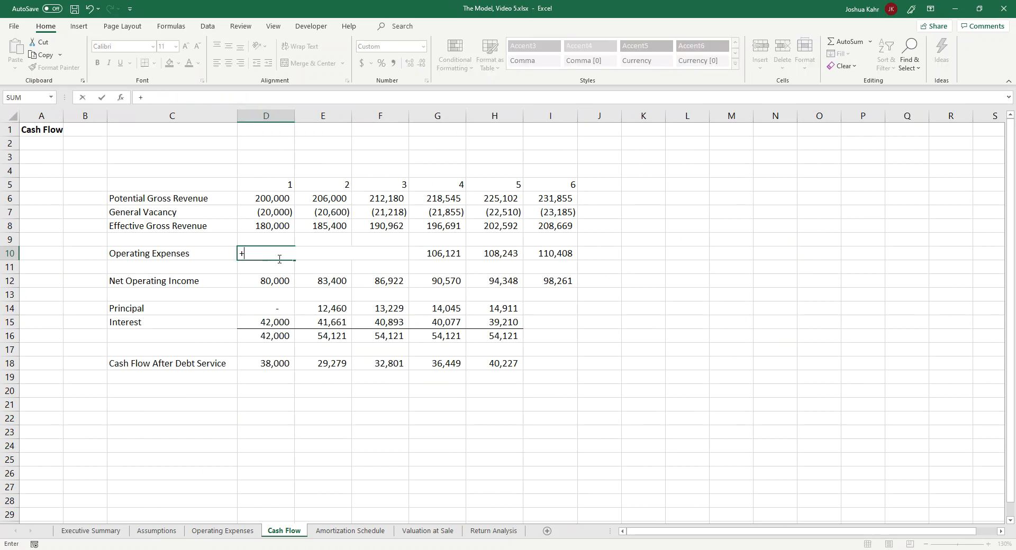
pyautogui.click(245, 531)
pyautogui.click(564, 449)
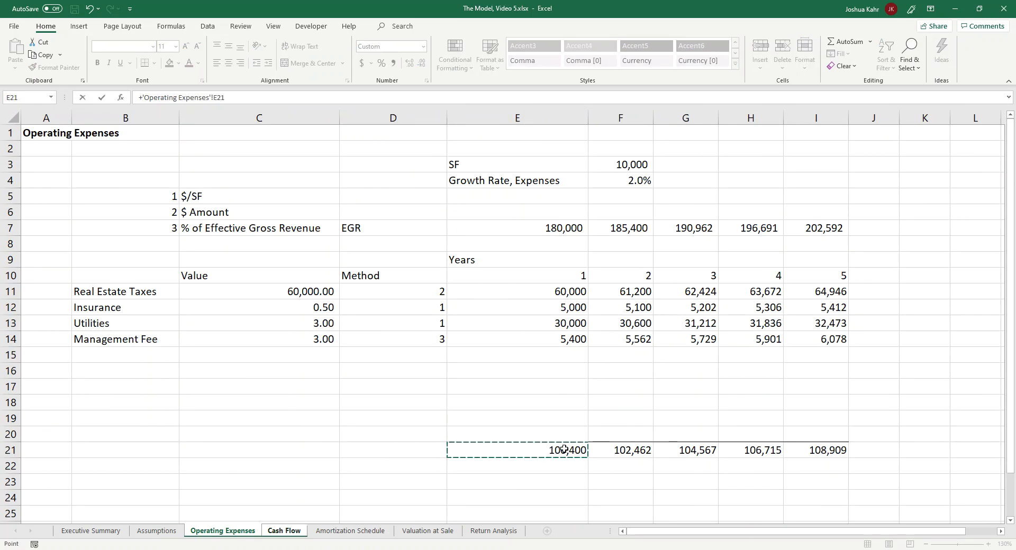
pyautogui.press('Return')
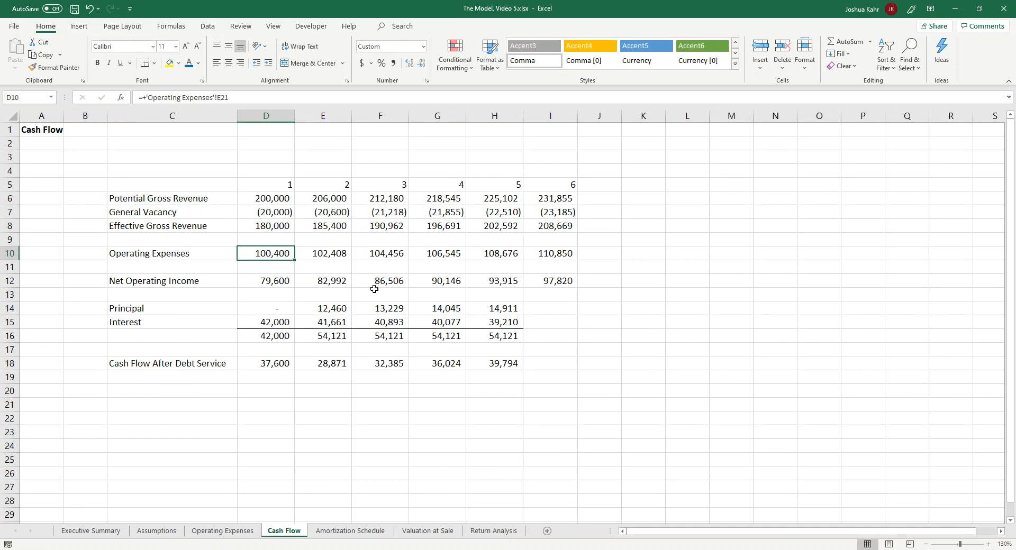
pyautogui.moveTo(295, 259); pyautogui.dragTo(553, 253)
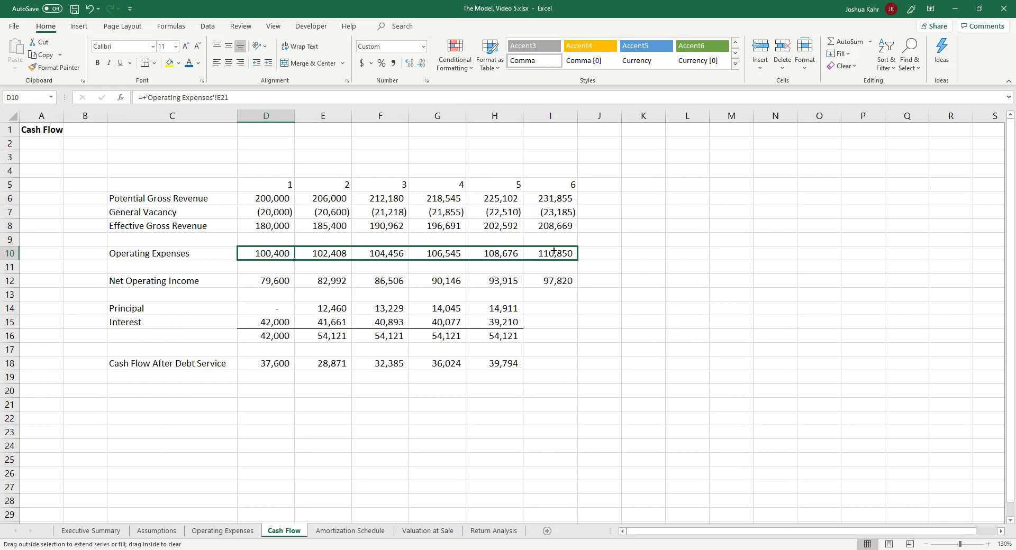
pyautogui.moveTo(553, 252); pyautogui.dragTo(553, 253)
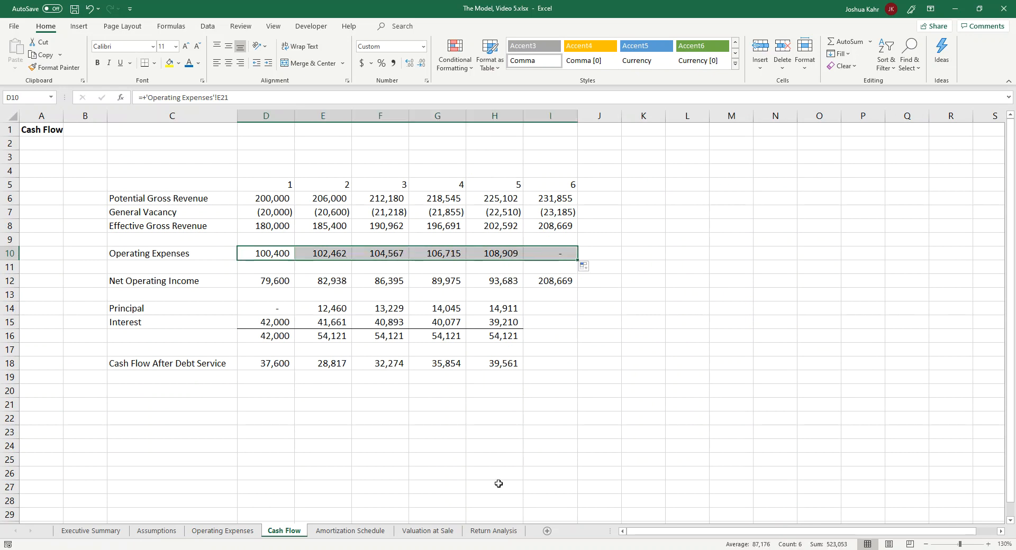
# Step: Extend the Operating Expenses sheet to year 6 in column J, covering EGR, expense rows and total, and check the Cash Flow sheet
pyautogui.click(222, 530)
pyautogui.moveTo(823, 232); pyautogui.dragTo(900, 459)
pyautogui.click(891, 277)
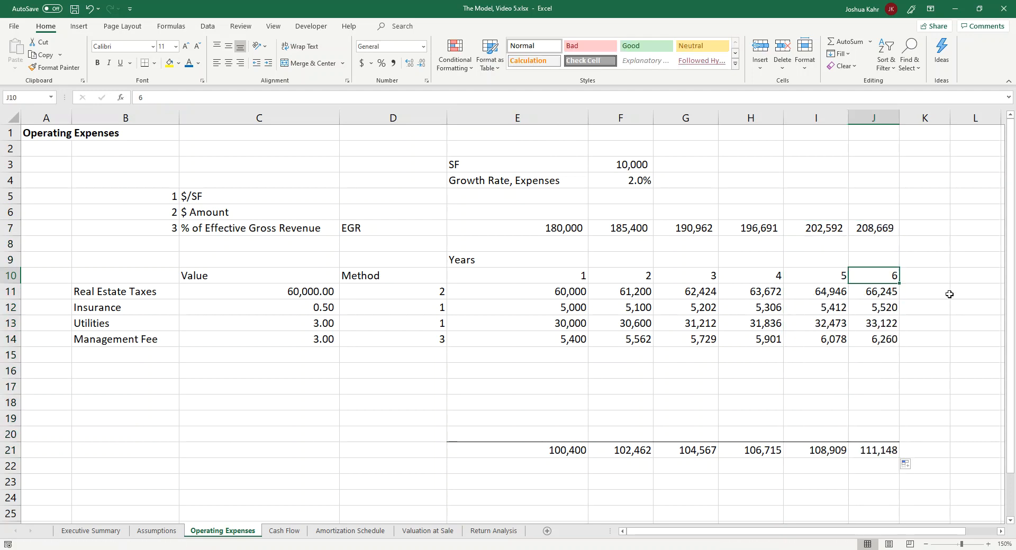
pyautogui.click(281, 531)
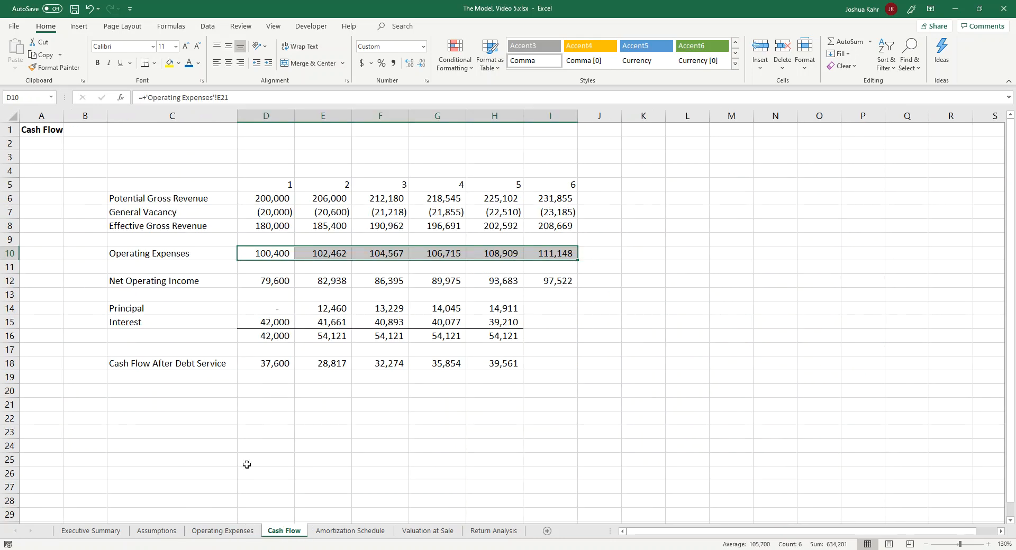
# Step: Delete the Operating Expenses $/SF assumption in C9:E9 of the Assumptions sheet
pyautogui.click(161, 532)
pyautogui.click(365, 268)
pyautogui.click(158, 251)
pyautogui.moveTo(157, 251); pyautogui.dragTo(336, 252)
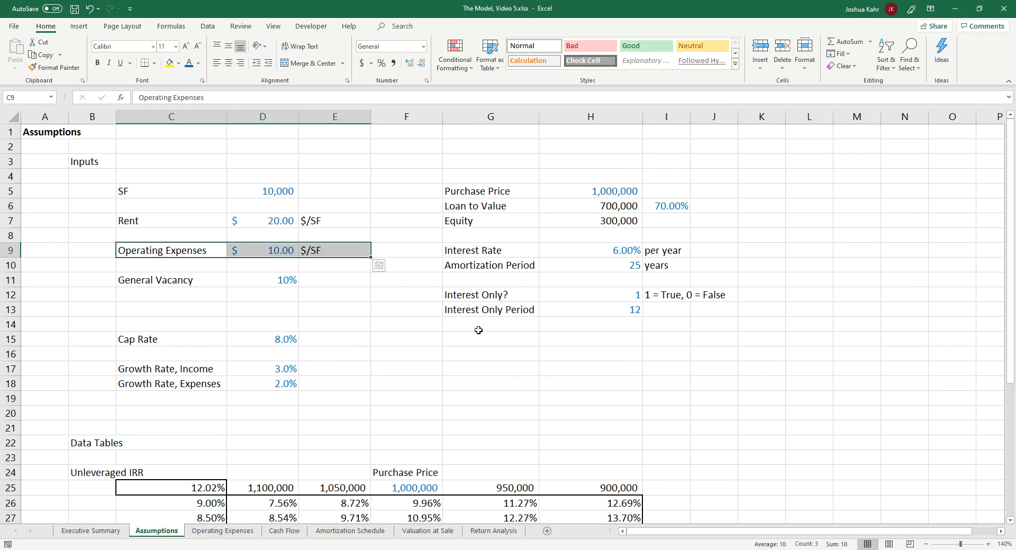
pyautogui.press('Delete')
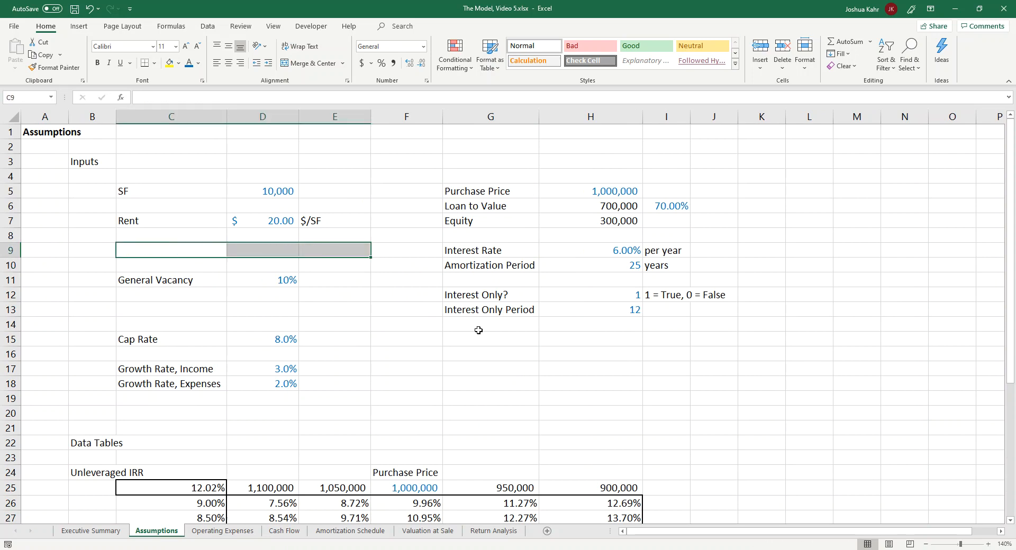
# Step: Color the Value and Method inputs in C11:D14 of the Operating Expenses sheet with blue font
pyautogui.click(222, 531)
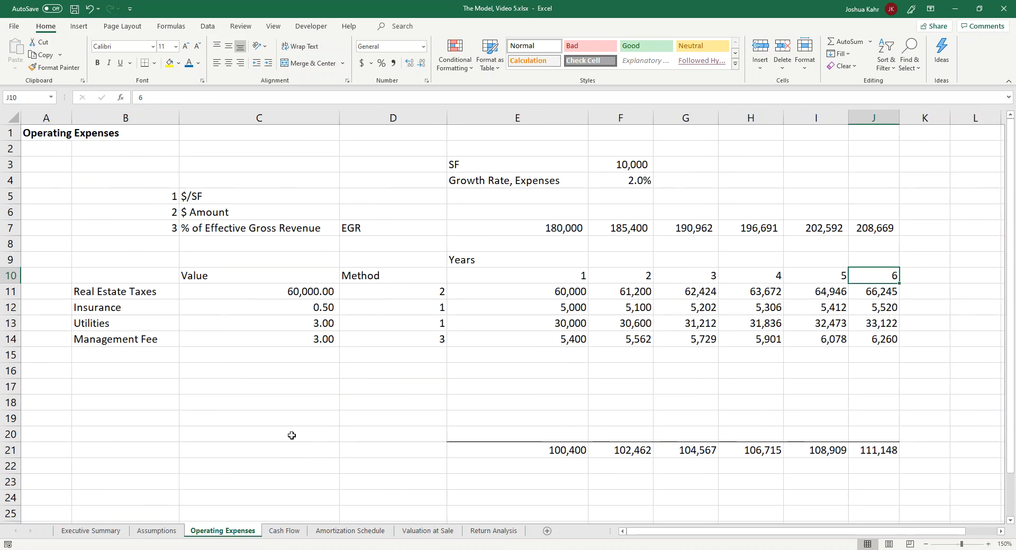
pyautogui.moveTo(397, 289); pyautogui.dragTo(401, 335)
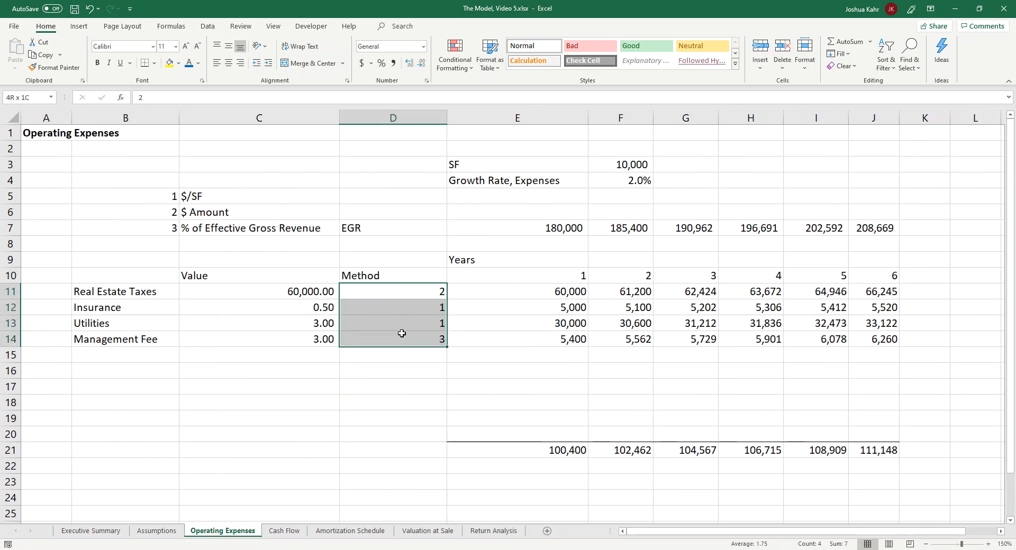
pyautogui.click(317, 293)
pyautogui.moveTo(316, 293); pyautogui.dragTo(429, 335)
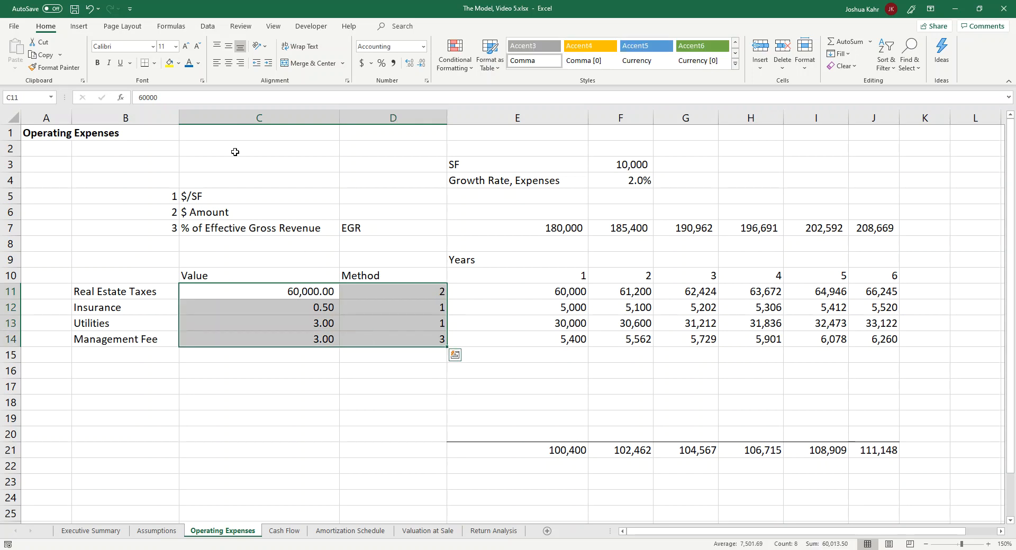
pyautogui.click(188, 63)
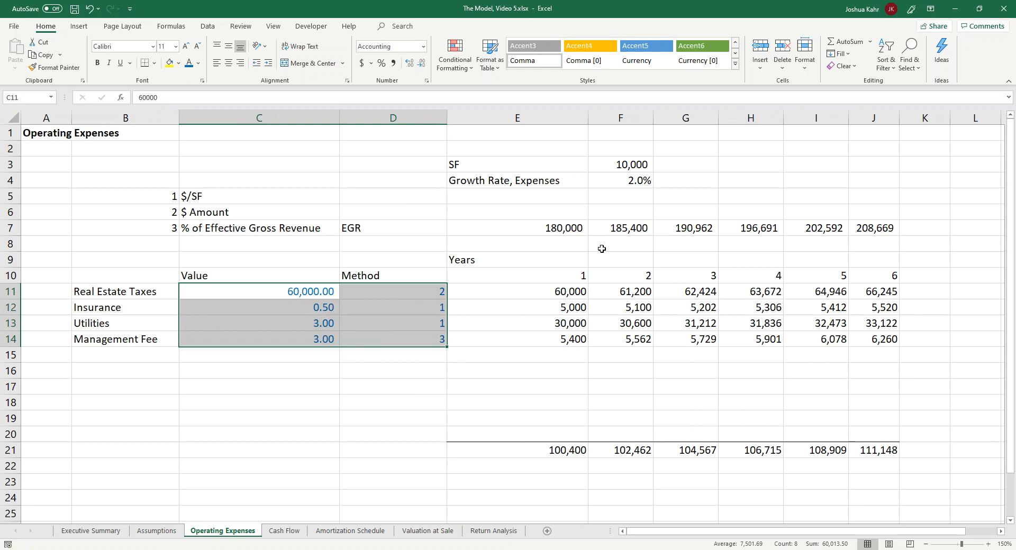
# Step: Display the Operating Expenses sheet's formulas in place of values, and return to the normal value display
pyautogui.click(570, 259)
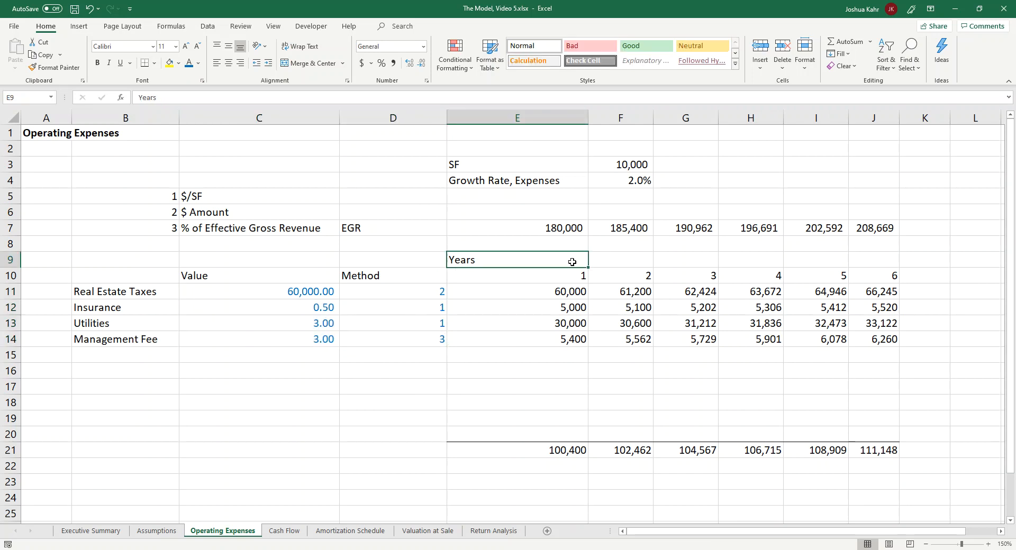
pyautogui.hotkey('ctrl', '`')
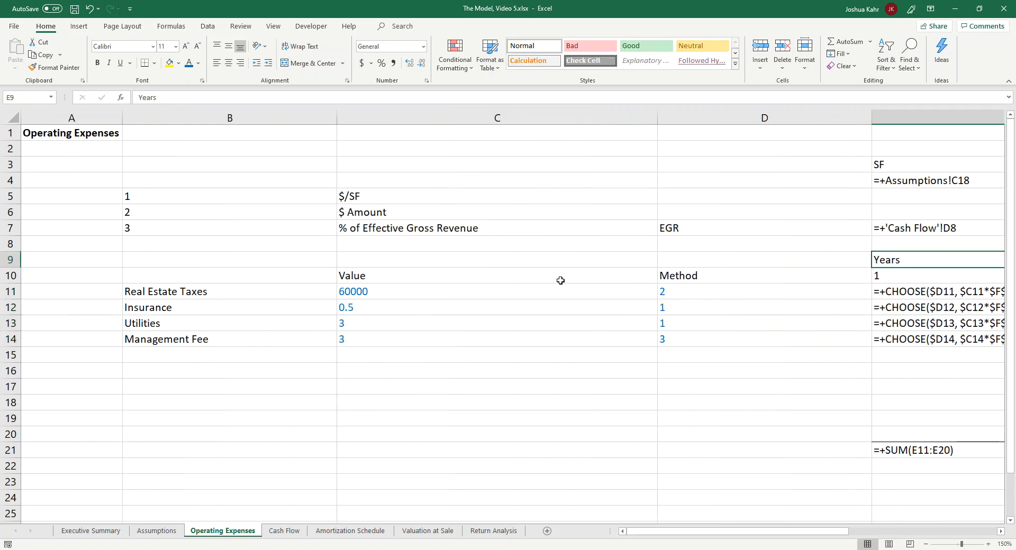
pyautogui.hotkey('ctrl', '`')
# Step: Review the Value and Method inputs, the list of three calculation methods, and the CHOOSE formula in E11
pyautogui.click(466, 319)
pyautogui.moveTo(310, 292); pyautogui.dragTo(312, 334)
pyautogui.moveTo(397, 291); pyautogui.dragTo(441, 339)
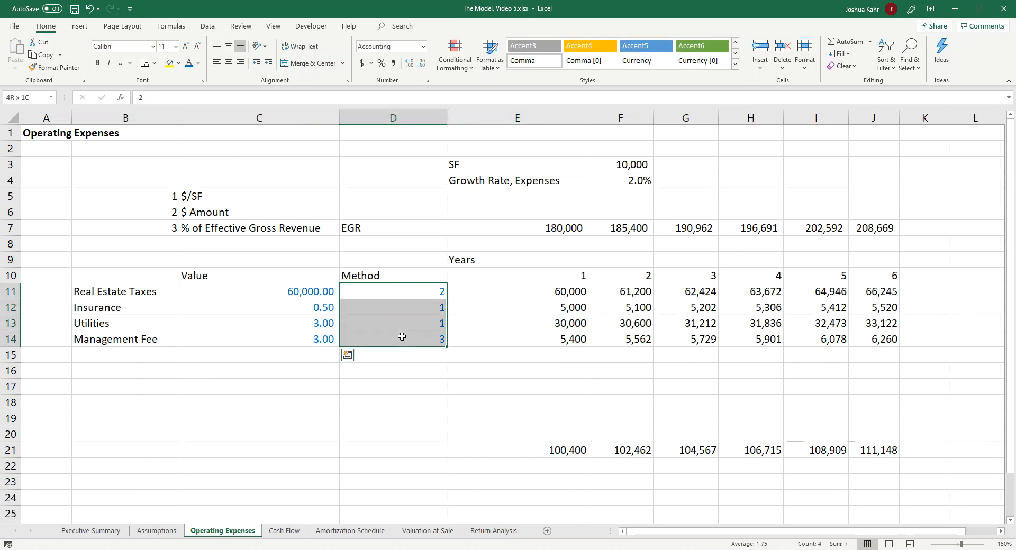
pyautogui.click(521, 371)
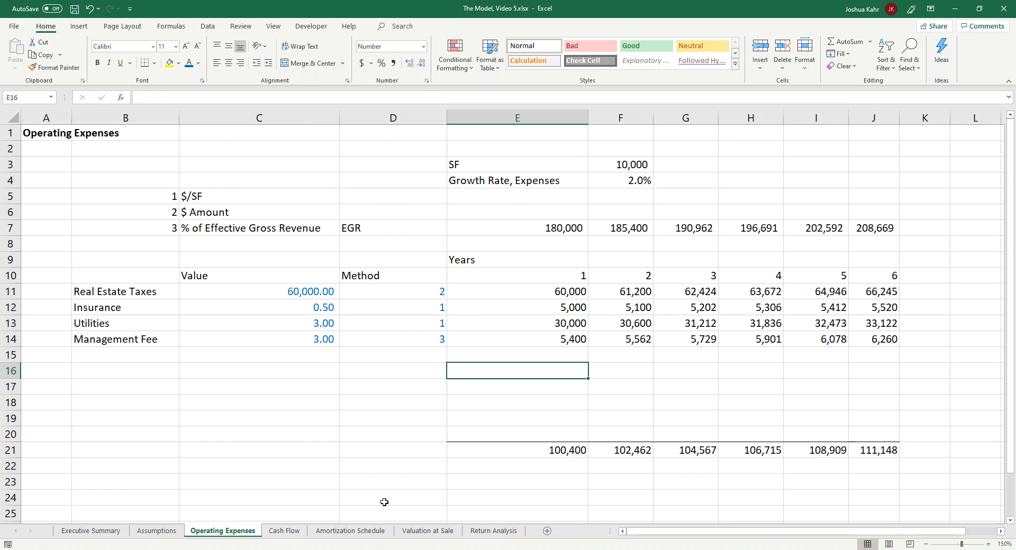
pyautogui.moveTo(93, 176); pyautogui.dragTo(228, 227)
pyautogui.moveTo(259, 291); pyautogui.dragTo(246, 332)
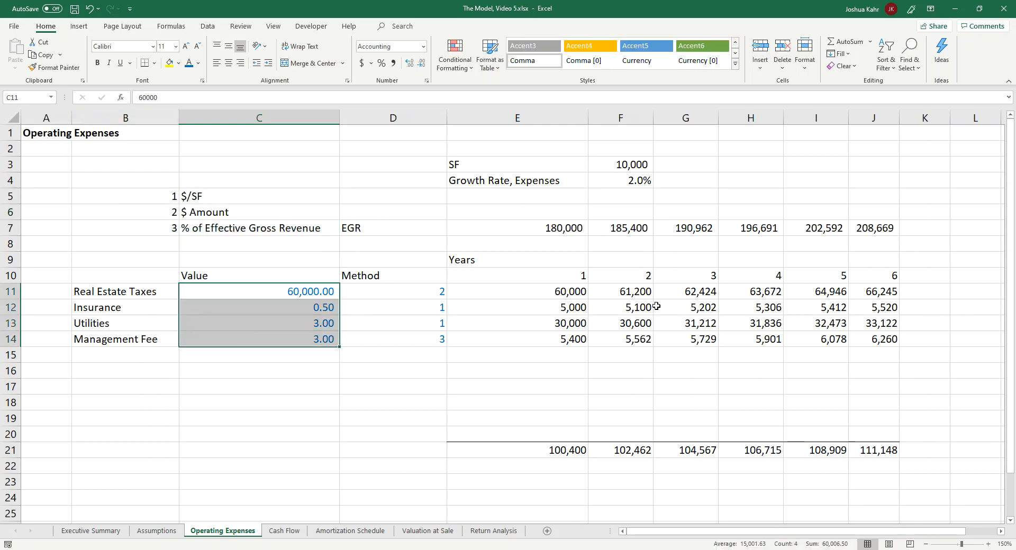
pyautogui.doubleClick(559, 292)
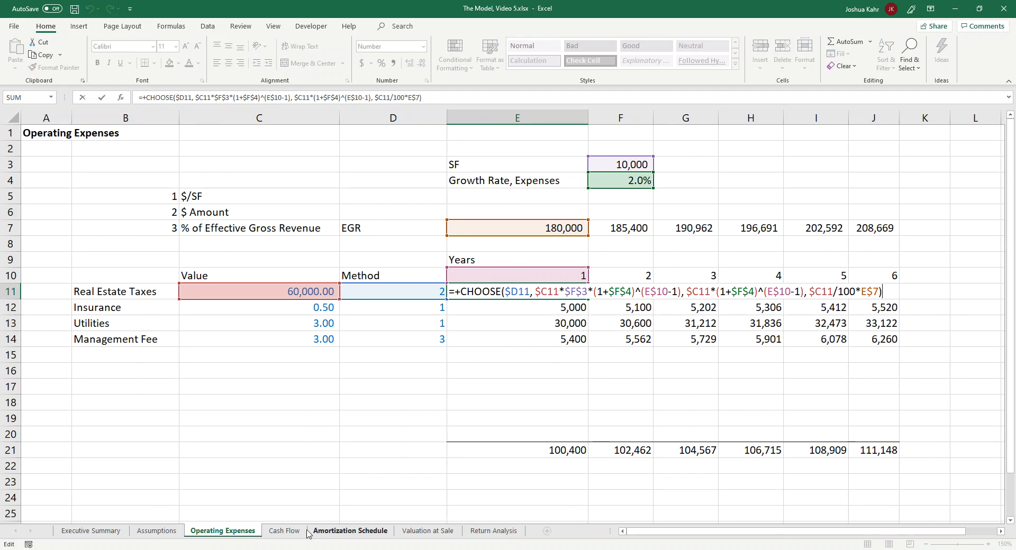
pyautogui.click(480, 401)
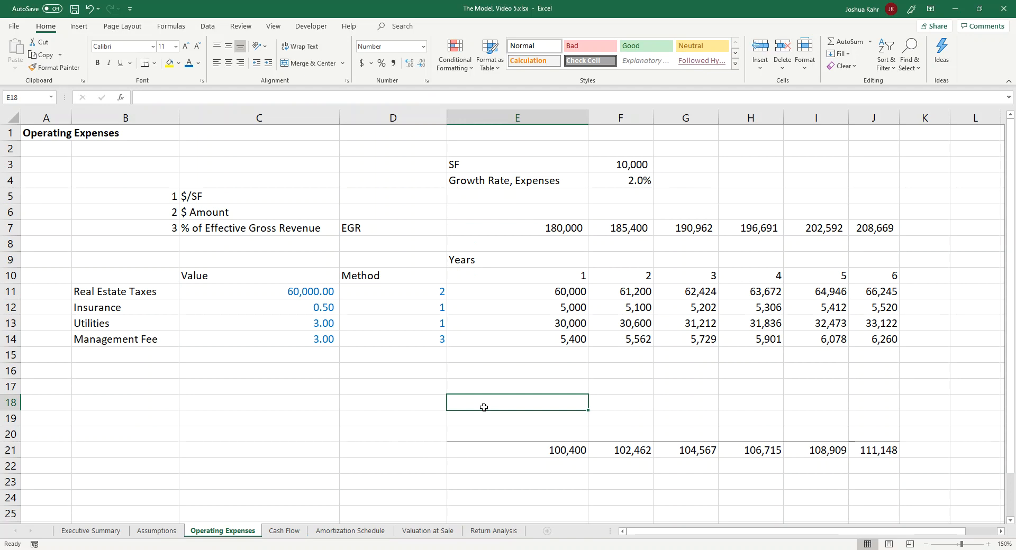
# Step: View the Assumptions sheet and the return table on the Executive Summary sheet
pyautogui.click(156, 531)
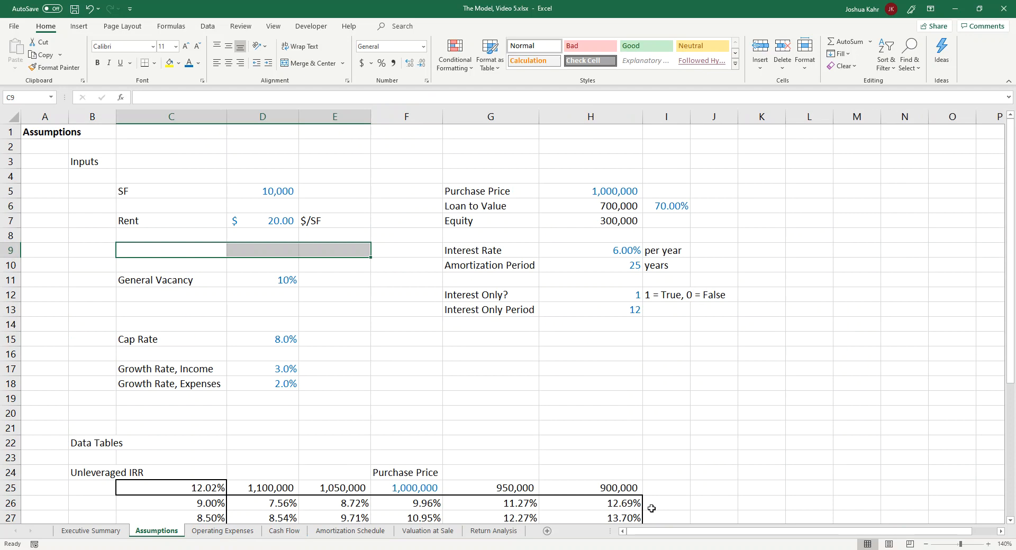
pyautogui.click(91, 531)
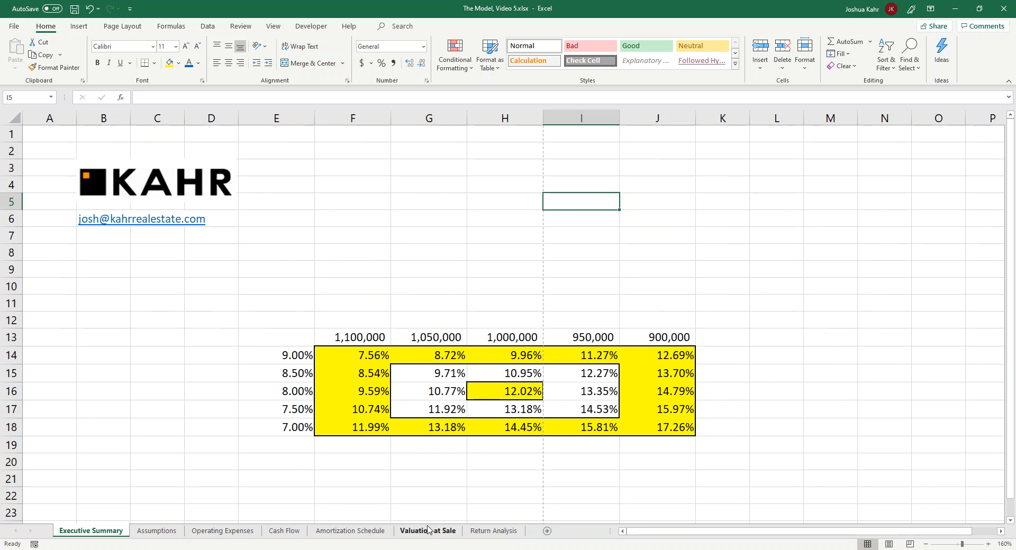